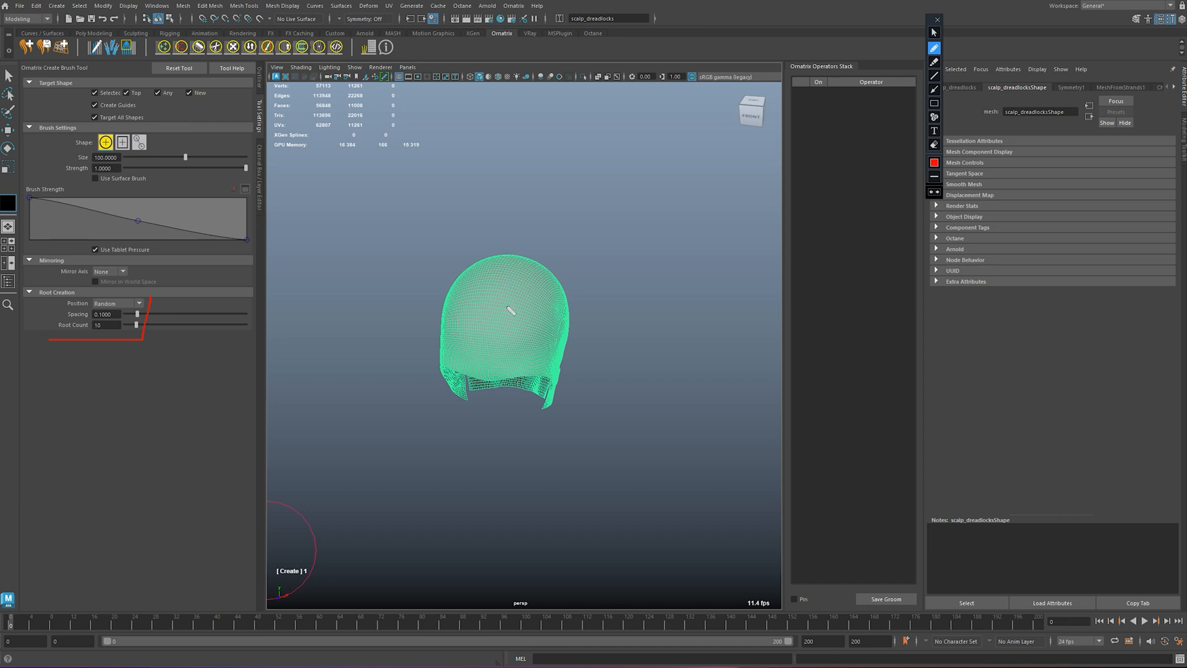
# - Remove the stray guides from the forehead area of the scalp with the Delete brush
pyautogui.moveTo(511, 319)
pyautogui.keyDown('alt'); pyautogui.mouseDown()
pyautogui.moveTo(477, 297)
pyautogui.moveTo(503, 368)
pyautogui.moveTo(485, 297)
pyautogui.moveTo(487, 428)
pyautogui.moveTo(538, 365)
pyautogui.moveTo(653, 294)
pyautogui.moveTo(433, 277)
pyautogui.mouseUp(); pyautogui.keyUp('alt')
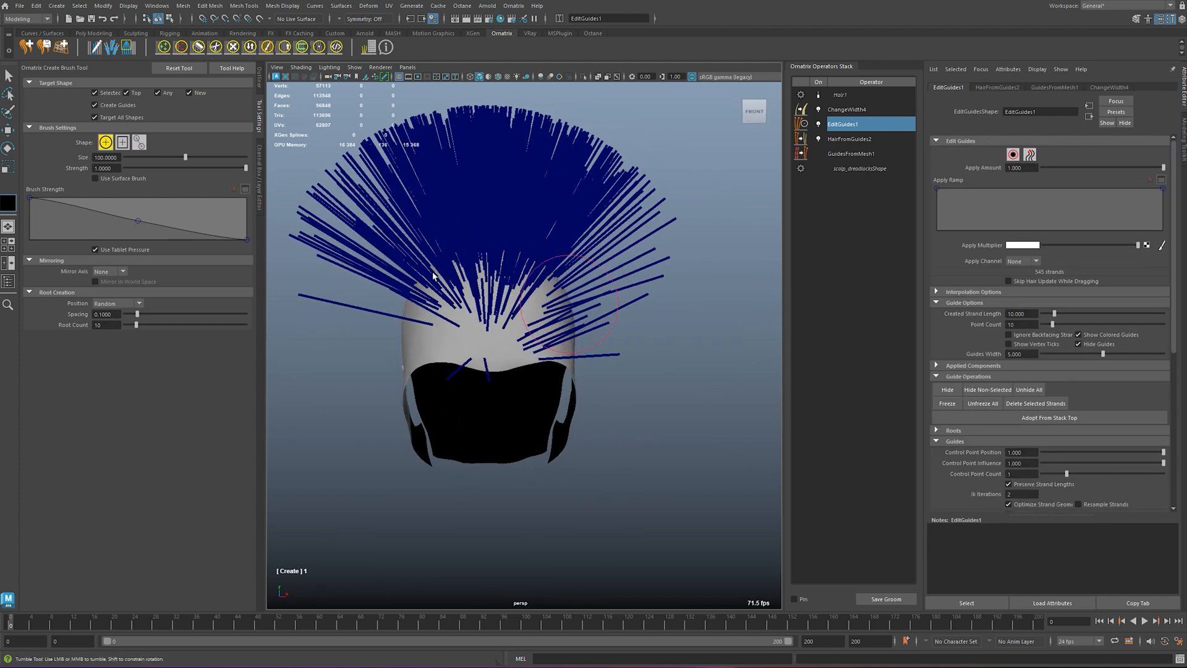
pyautogui.click(182, 47)
pyautogui.moveTo(433, 400)
pyautogui.keyDown('alt'); pyautogui.mouseDown()
pyautogui.moveTo(403, 390)
pyautogui.moveTo(406, 377)
pyautogui.moveTo(480, 368)
pyautogui.moveTo(390, 363)
pyautogui.mouseUp(); pyautogui.keyUp('alt')
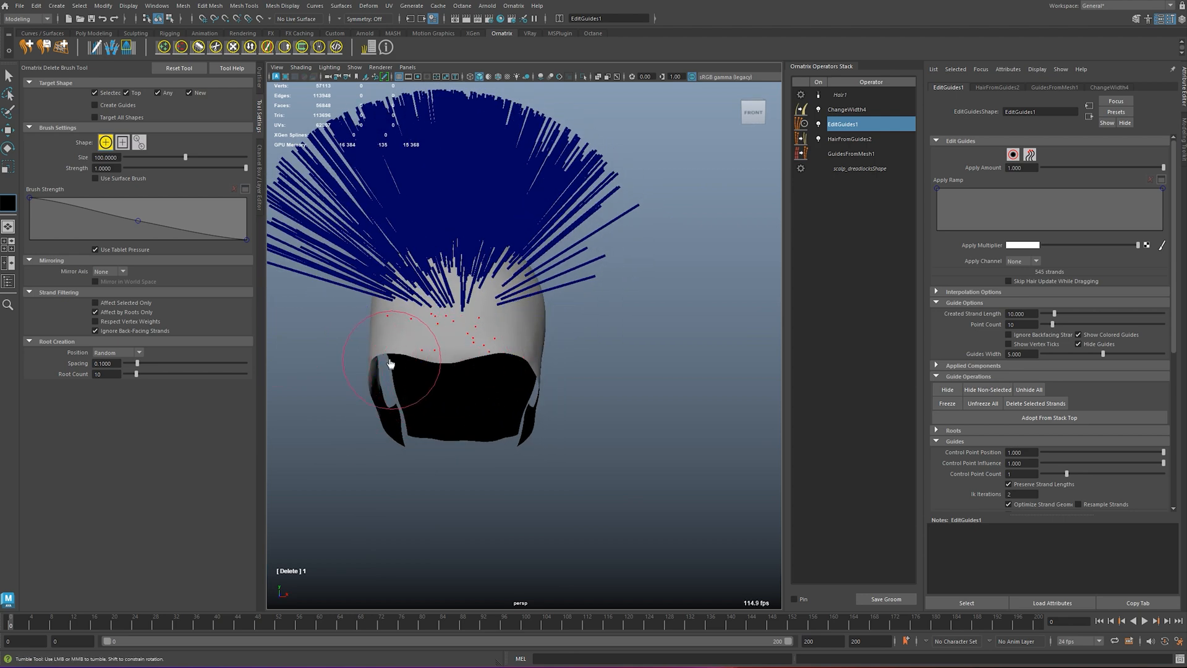
pyautogui.click(598, 463)
pyautogui.keyDown('alt'); pyautogui.moveTo(598, 464); pyautogui.dragTo(572, 468); pyautogui.keyUp('alt')
pyautogui.moveTo(484, 352)
pyautogui.mouseDown()
pyautogui.moveTo(451, 350)
pyautogui.moveTo(462, 351)
pyautogui.mouseUp()
pyautogui.moveTo(530, 435)
pyautogui.keyDown('alt'); pyautogui.mouseDown()
pyautogui.moveTo(439, 479)
pyautogui.moveTo(541, 442)
pyautogui.mouseUp(); pyautogui.keyUp('alt')
pyautogui.moveTo(541, 441)
pyautogui.keyDown('alt'); pyautogui.mouseDown(button='middle')
pyautogui.moveTo(523, 460)
pyautogui.moveTo(528, 474)
pyautogui.mouseUp(button='middle'); pyautogui.keyUp('alt')
# - Enable strand selection in EditGuides1 and select the half of the guides on the right of the parting, seen from the front
pyautogui.press('q')
pyautogui.moveTo(565, 401)
pyautogui.keyDown('alt'); pyautogui.mouseDown()
pyautogui.moveTo(572, 346)
pyautogui.moveTo(616, 357)
pyautogui.moveTo(621, 396)
pyautogui.mouseUp(); pyautogui.keyUp('alt')
pyautogui.click(851, 132)
pyautogui.click(1012, 154)
pyautogui.keyDown('alt'); pyautogui.moveTo(544, 371); pyautogui.dragTo(537, 273); pyautogui.keyUp('alt')
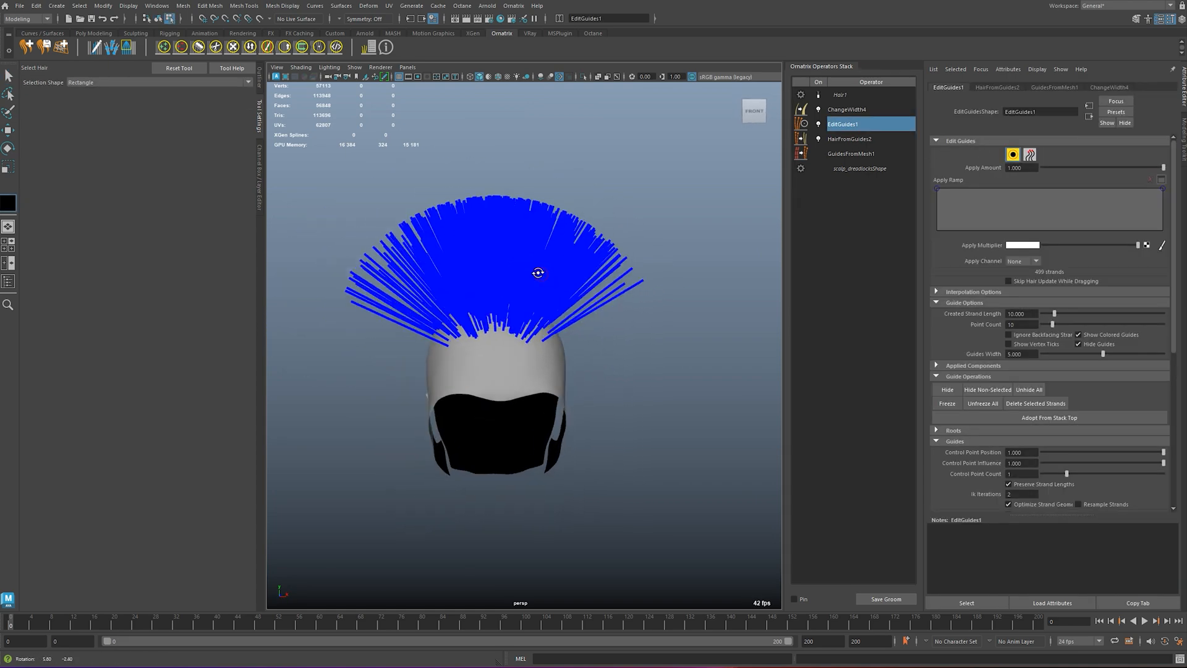
pyautogui.moveTo(494, 160); pyautogui.dragTo(672, 475)
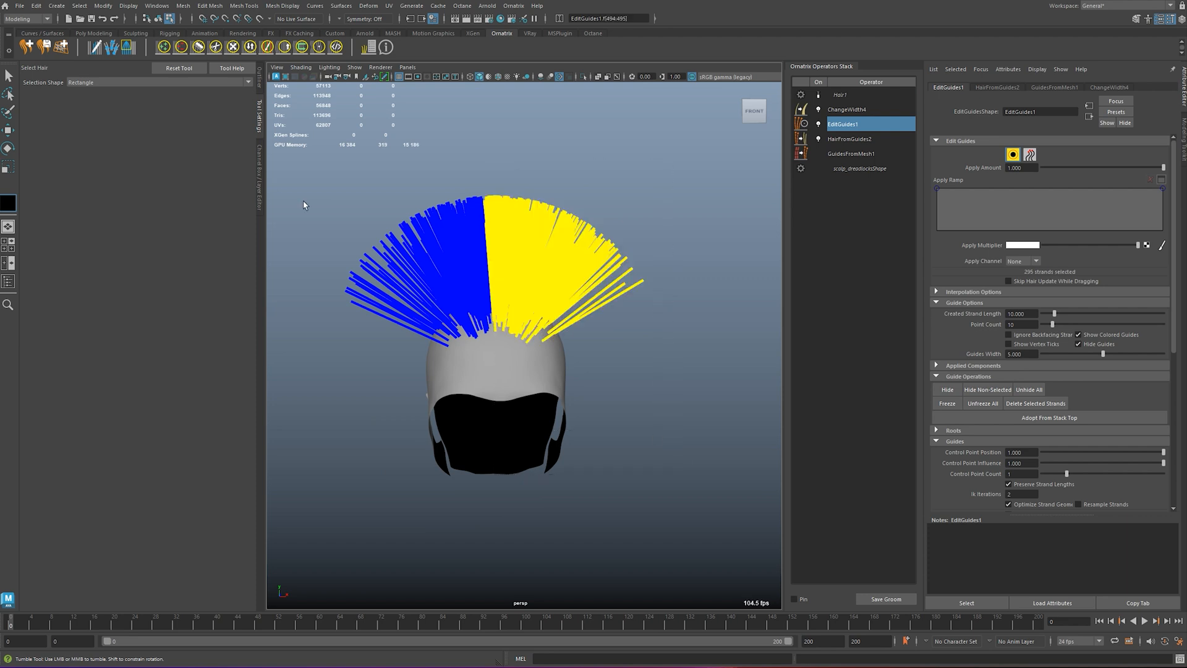
# - Comb the selected guides outward and down over their side of the head, affecting selected strands only
pyautogui.click(198, 47)
pyautogui.moveTo(87, 391); pyautogui.dragTo(111, 389)
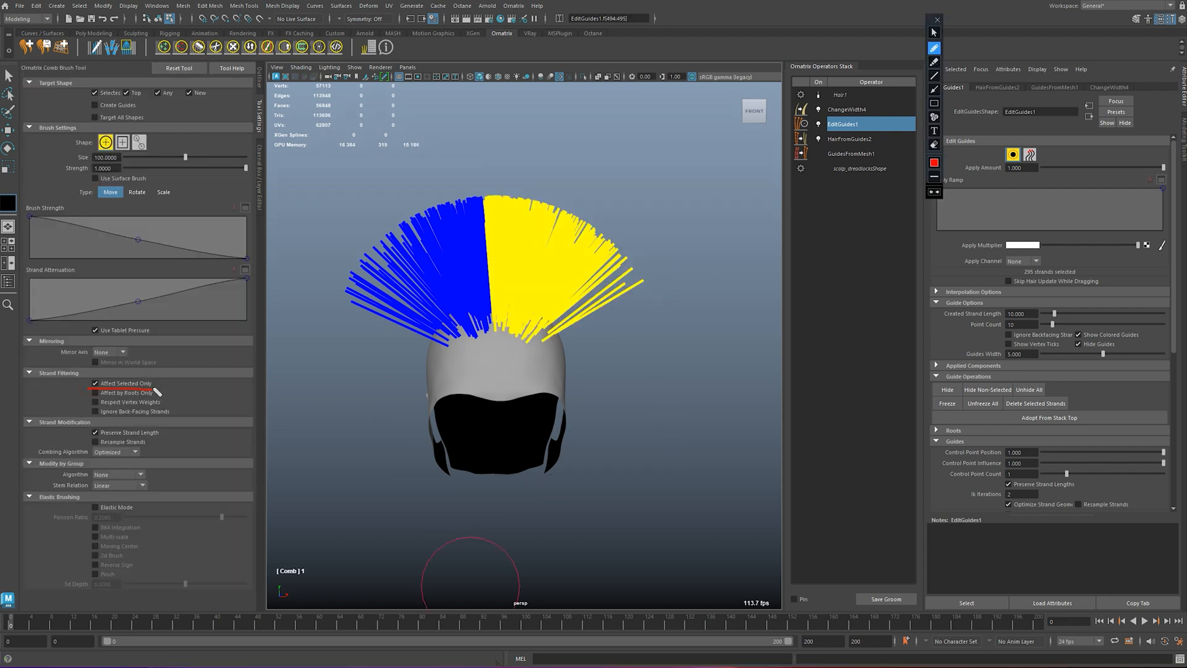
pyautogui.moveTo(485, 275)
pyautogui.keyDown('alt'); pyautogui.mouseDown()
pyautogui.moveTo(520, 234)
pyautogui.moveTo(563, 245)
pyautogui.mouseUp(); pyautogui.keyUp('alt')
pyautogui.moveTo(494, 225)
pyautogui.mouseDown()
pyautogui.moveTo(607, 241)
pyautogui.moveTo(578, 371)
pyautogui.mouseUp()
pyautogui.moveTo(488, 355)
pyautogui.mouseDown()
pyautogui.moveTo(492, 303)
pyautogui.moveTo(575, 337)
pyautogui.moveTo(692, 344)
pyautogui.moveTo(616, 317)
pyautogui.mouseUp()
pyautogui.keyDown('alt'); pyautogui.moveTo(616, 317); pyautogui.dragTo(719, 312, button='right'); pyautogui.keyUp('alt')
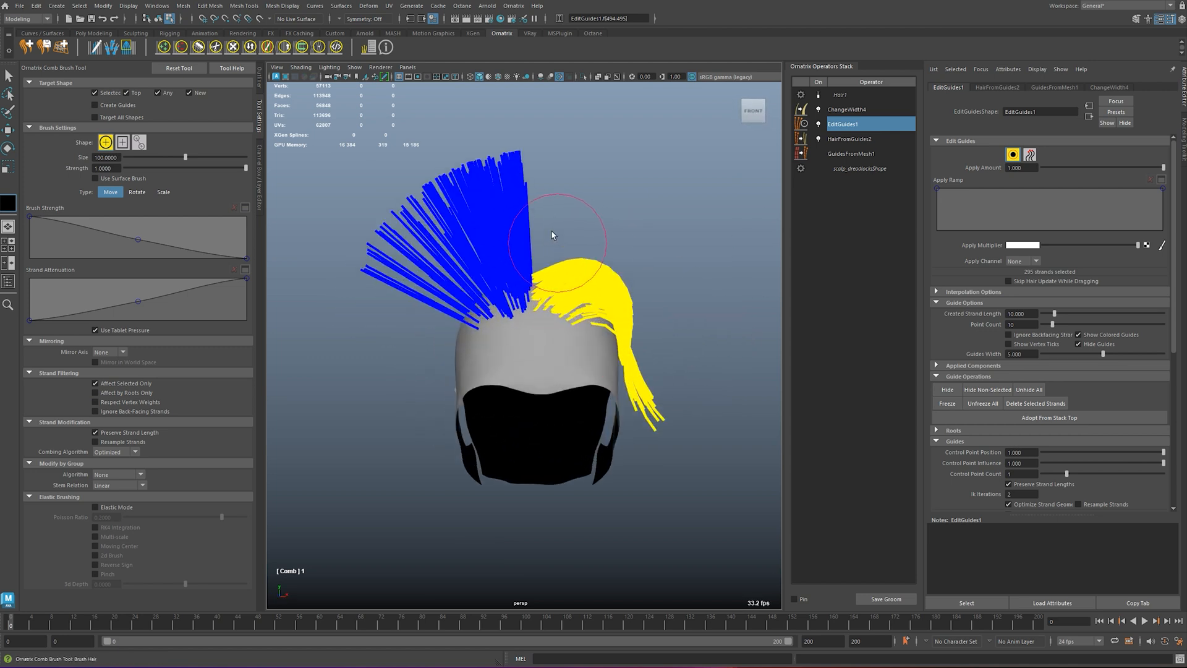
# - Select all the uncombed upright guides on the other side of the parting
pyautogui.press('q')
pyautogui.moveTo(559, 129)
pyautogui.mouseDown()
pyautogui.moveTo(290, 303)
pyautogui.moveTo(276, 260)
pyautogui.moveTo(232, 262)
pyautogui.mouseUp()
pyautogui.keyDown('alt'); pyautogui.moveTo(376, 305); pyautogui.dragTo(400, 277, button='middle'); pyautogui.keyUp('alt')
pyautogui.keyDown('shift'); pyautogui.moveTo(343, 182); pyautogui.dragTo(431, 352); pyautogui.keyUp('shift')
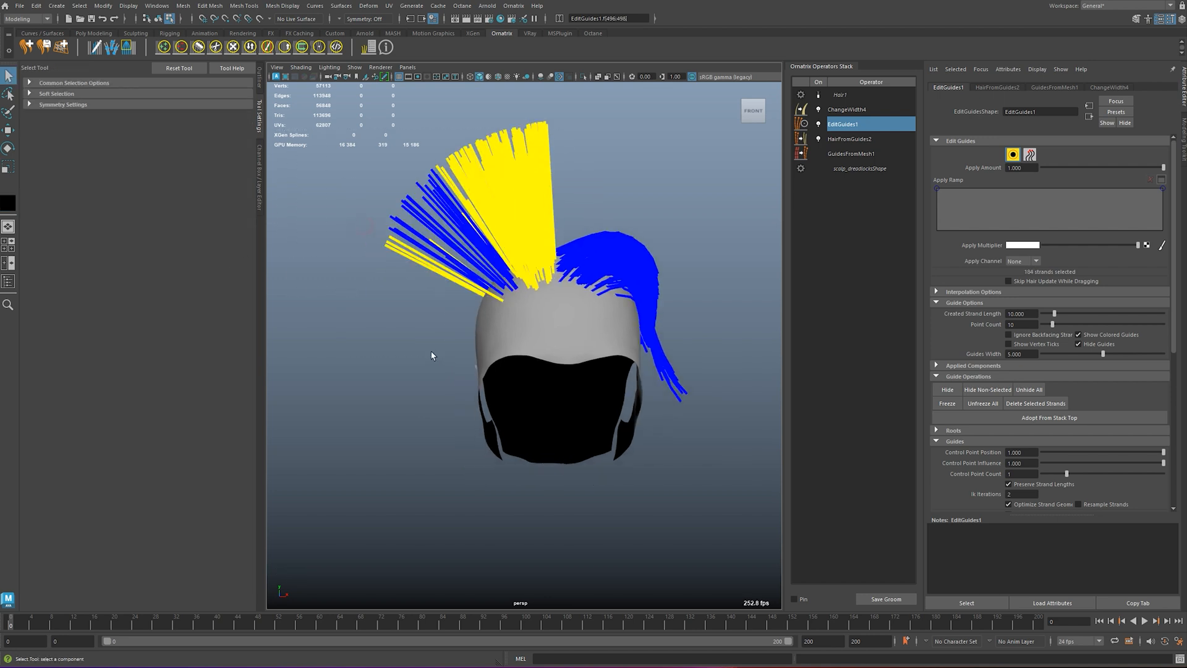
pyautogui.keyDown('shift'); pyautogui.moveTo(345, 113); pyautogui.dragTo(559, 491); pyautogui.keyUp('shift')
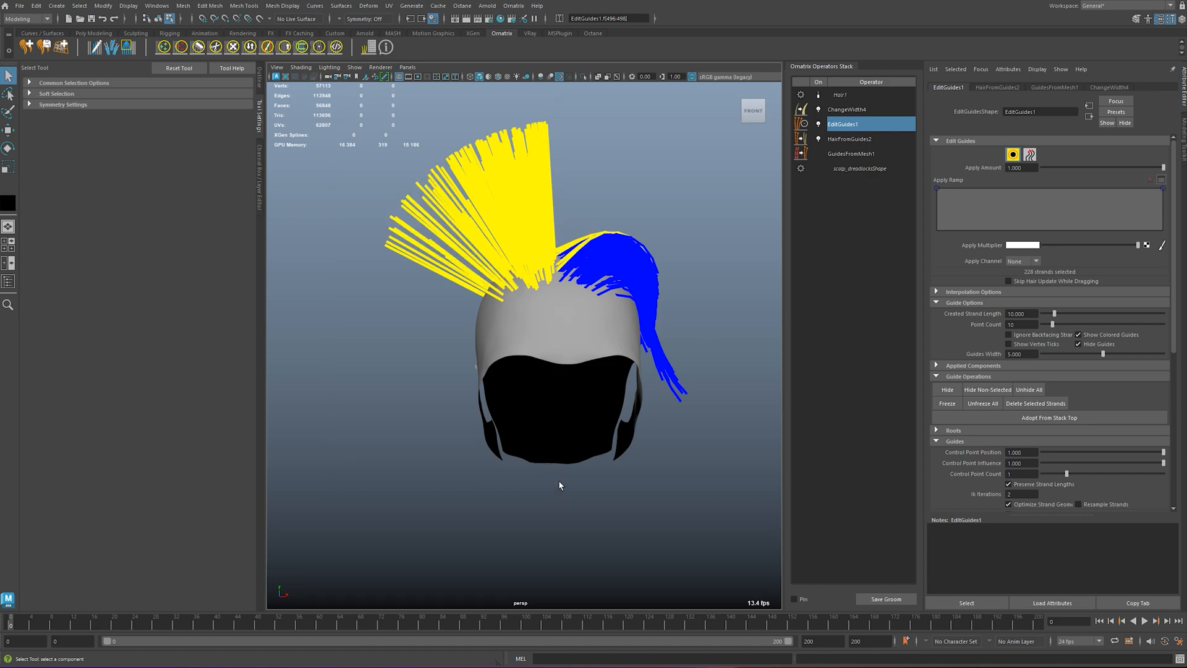
pyautogui.keyDown('alt'); pyautogui.moveTo(662, 346); pyautogui.dragTo(611, 389); pyautogui.keyUp('alt')
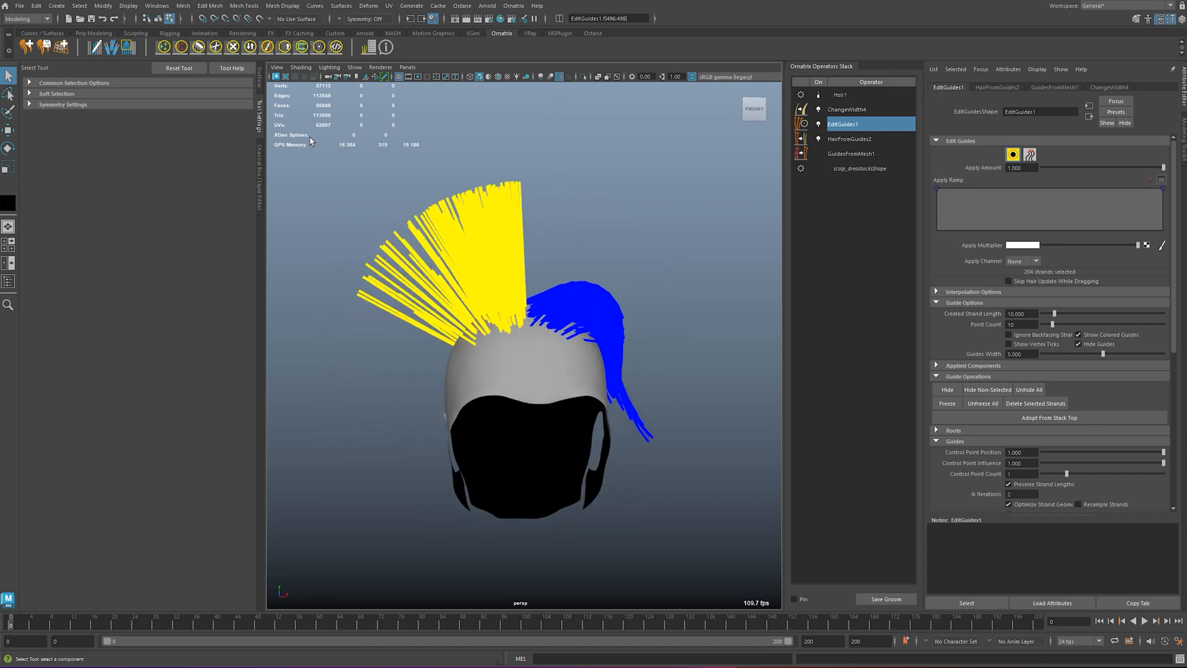
# - Comb the selected upright guides outward and down over the opposite side of the head to form a middle parting
pyautogui.click(199, 48)
pyautogui.scroll(-3, 499, 357)
pyautogui.keyDown('alt'); pyautogui.moveTo(499, 357); pyautogui.dragTo(498, 315, button='middle'); pyautogui.keyUp('alt')
pyautogui.keyDown('alt'); pyautogui.moveTo(498, 266); pyautogui.dragTo(499, 250); pyautogui.keyUp('alt')
pyautogui.moveTo(518, 217)
pyautogui.mouseDown()
pyautogui.moveTo(416, 208)
pyautogui.moveTo(433, 232)
pyautogui.moveTo(403, 301)
pyautogui.moveTo(426, 334)
pyautogui.mouseUp()
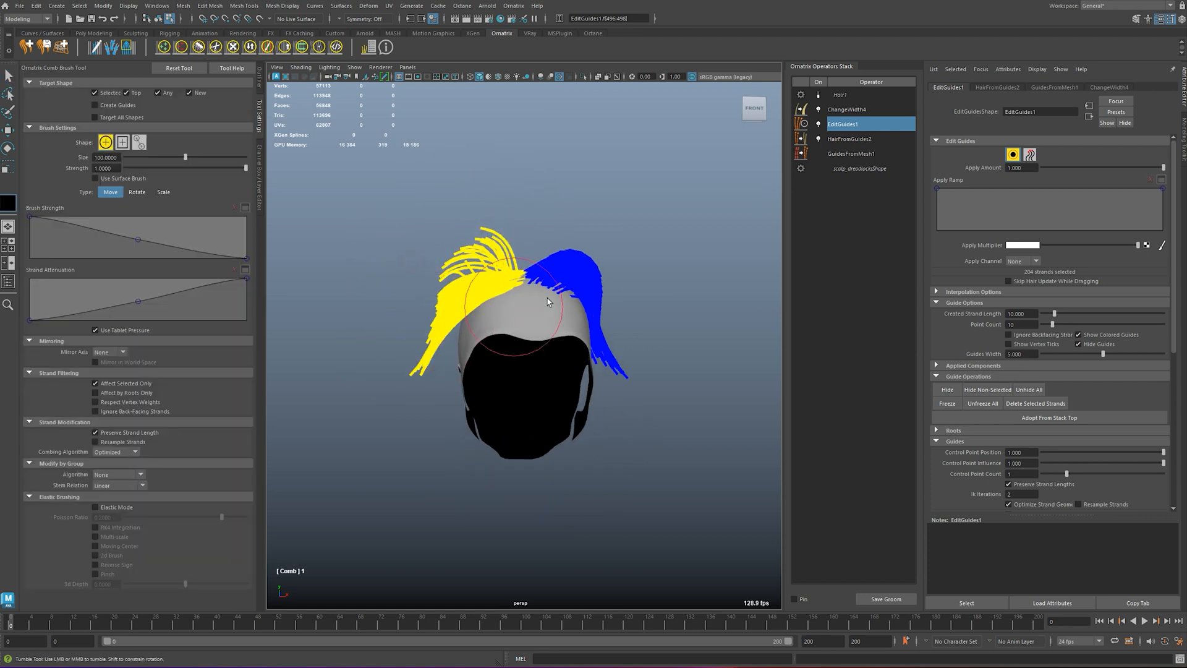
pyautogui.moveTo(501, 279); pyautogui.dragTo(473, 232)
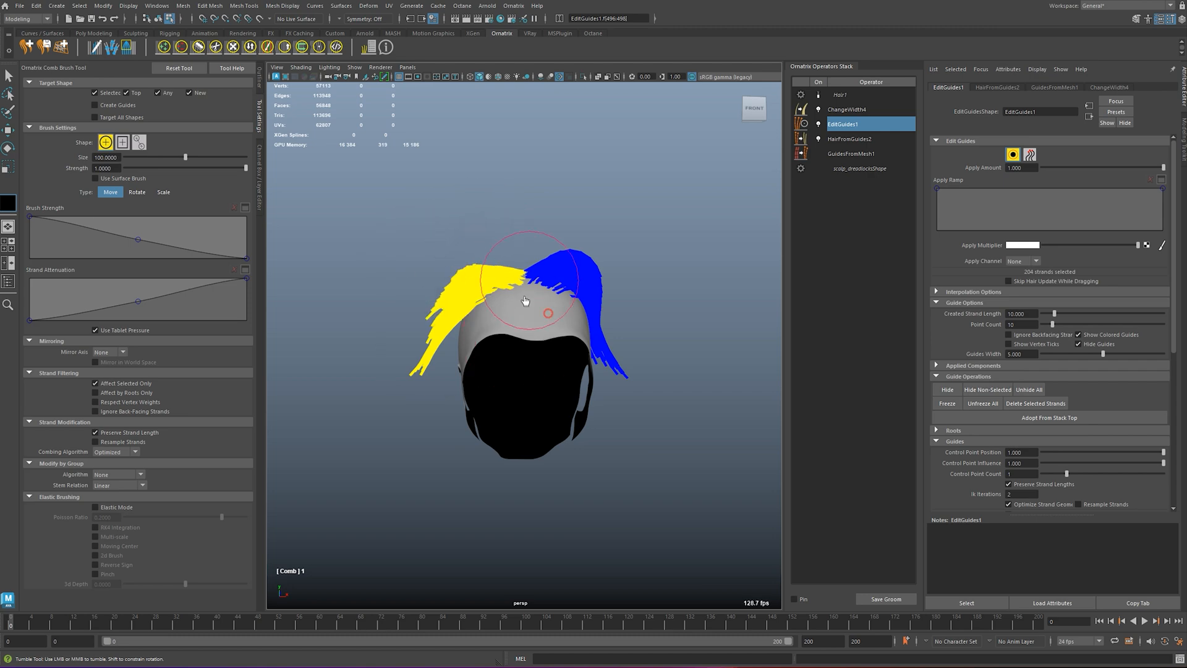
pyautogui.moveTo(501, 292)
pyautogui.keyDown('alt'); pyautogui.mouseDown()
pyautogui.moveTo(422, 386)
pyautogui.moveTo(566, 331)
pyautogui.moveTo(667, 326)
pyautogui.moveTo(594, 228)
pyautogui.mouseUp(); pyautogui.keyUp('alt')
pyautogui.moveTo(620, 368)
pyautogui.keyDown('alt'); pyautogui.mouseDown()
pyautogui.moveTo(524, 262)
pyautogui.moveTo(618, 259)
pyautogui.moveTo(659, 299)
pyautogui.moveTo(630, 350)
pyautogui.moveTo(544, 340)
pyautogui.moveTo(526, 353)
pyautogui.moveTo(495, 322)
pyautogui.moveTo(494, 334)
pyautogui.moveTo(704, 301)
pyautogui.mouseUp(); pyautogui.keyUp('alt')
pyautogui.click(196, 49)
pyautogui.moveTo(513, 480)
pyautogui.keyDown('alt'); pyautogui.mouseDown()
pyautogui.moveTo(537, 444)
pyautogui.moveTo(390, 480)
pyautogui.moveTo(455, 470)
pyautogui.moveTo(477, 374)
pyautogui.moveTo(464, 340)
pyautogui.moveTo(347, 329)
pyautogui.moveTo(404, 331)
pyautogui.mouseUp(); pyautogui.keyUp('alt')
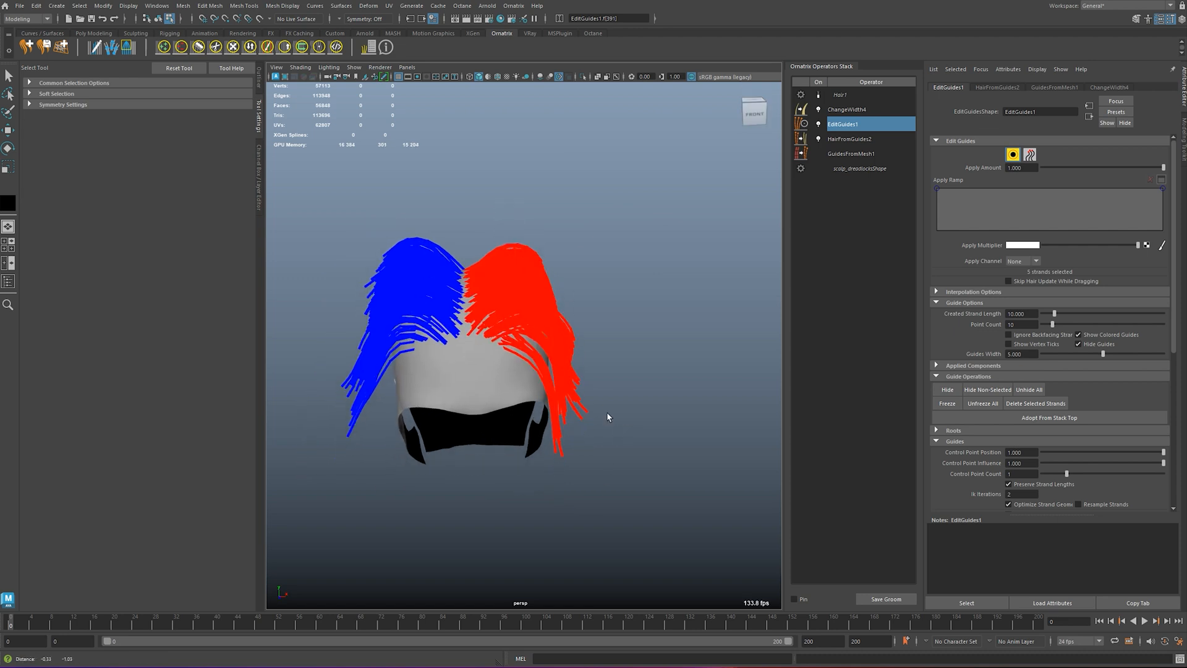
# - Turn on Use Strand Groups in the EditGuides1 operator
pyautogui.scroll(-5, 1020, 328)
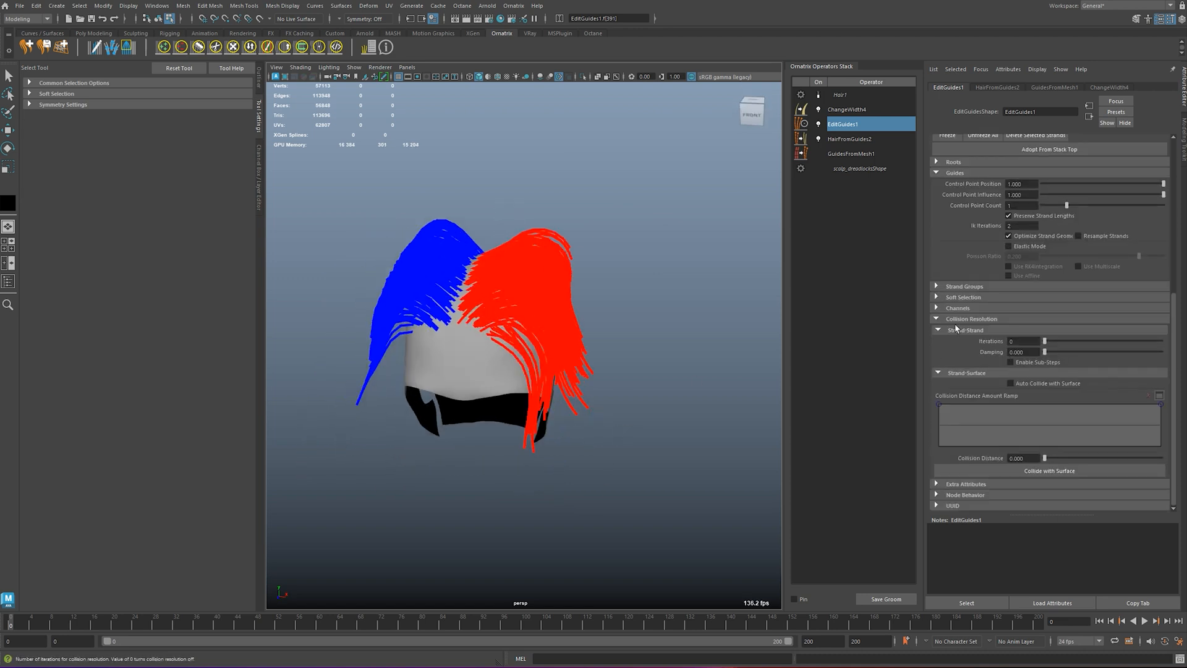
pyautogui.click(964, 286)
pyautogui.moveTo(988, 273)
pyautogui.mouseDown()
pyautogui.moveTo(992, 298)
pyautogui.moveTo(930, 269)
pyautogui.moveTo(937, 296)
pyautogui.mouseUp()
pyautogui.press('Escape')
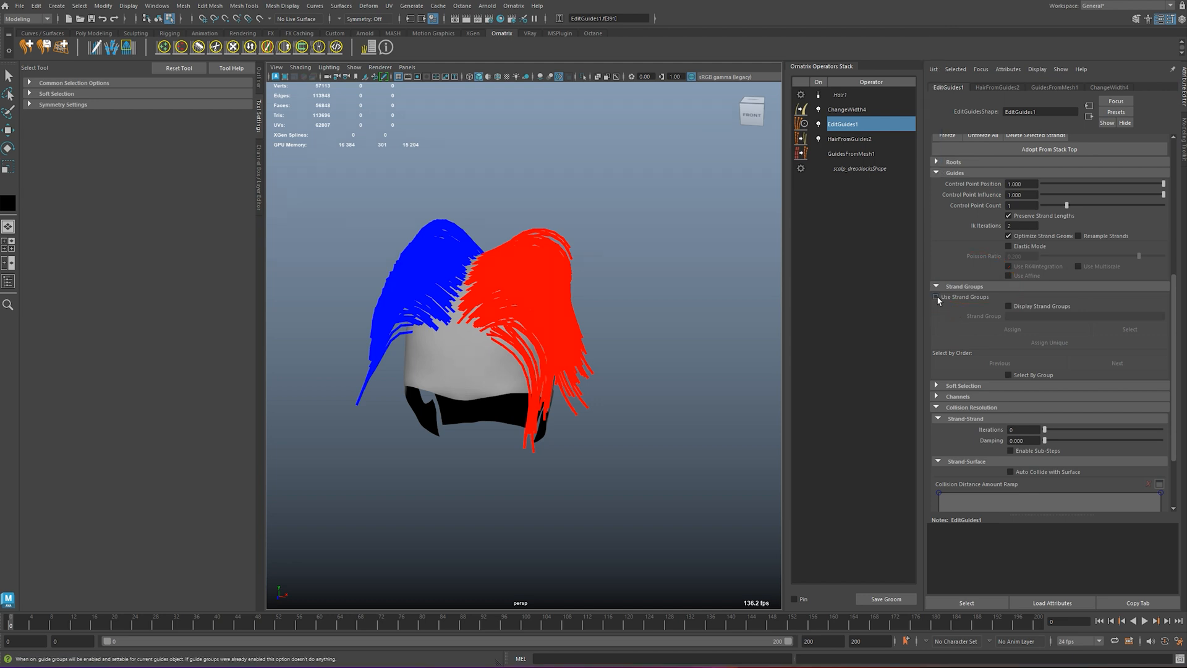
pyautogui.click(936, 297)
# - Assign the selected guides to strand group 5
pyautogui.click(643, 262)
pyautogui.keyDown('alt'); pyautogui.moveTo(644, 262); pyautogui.dragTo(548, 231); pyautogui.keyUp('alt')
pyautogui.keyDown('alt'); pyautogui.moveTo(574, 278); pyautogui.dragTo(583, 256, button='middle'); pyautogui.keyUp('alt')
pyautogui.click(654, 260)
pyautogui.keyDown('alt'); pyautogui.moveTo(653, 260); pyautogui.dragTo(640, 279); pyautogui.keyUp('alt')
pyautogui.moveTo(1030, 316); pyautogui.dragTo(922, 307)
pyautogui.write('5')
pyautogui.press('Return')
pyautogui.click(1030, 329)
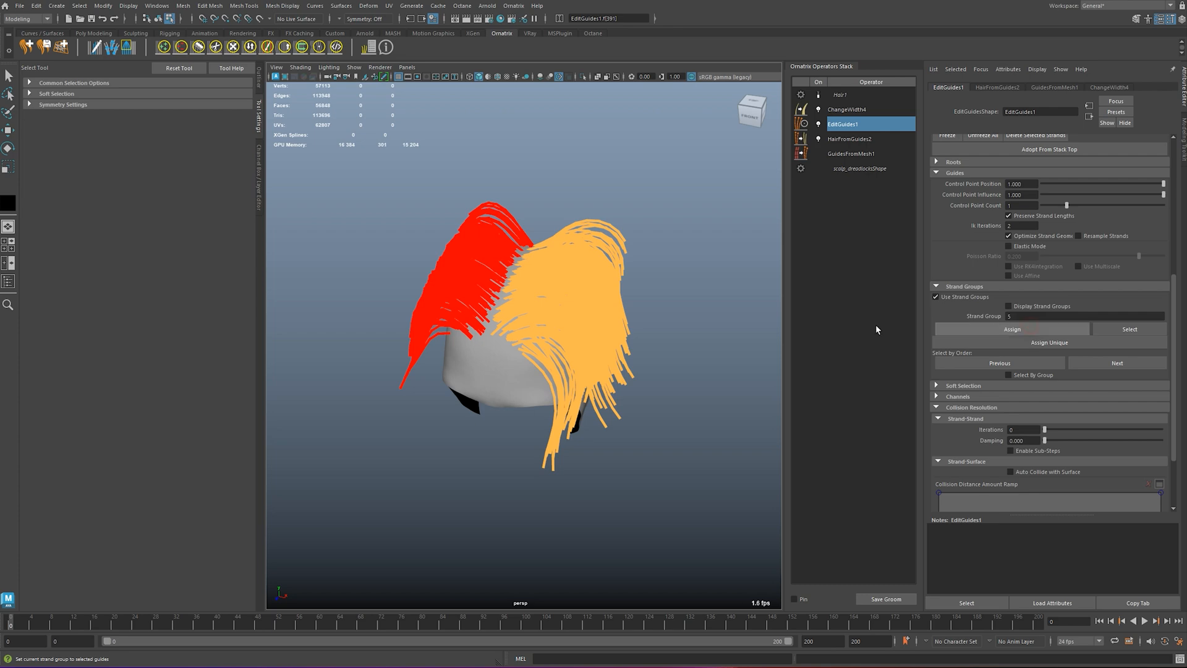
# - Show Hair1 in the viewport, turn off its wireframe when selected and enable Camera facing normals
pyautogui.click(864, 139)
pyautogui.keyDown('alt'); pyautogui.moveTo(650, 226); pyautogui.dragTo(591, 240); pyautogui.keyUp('alt')
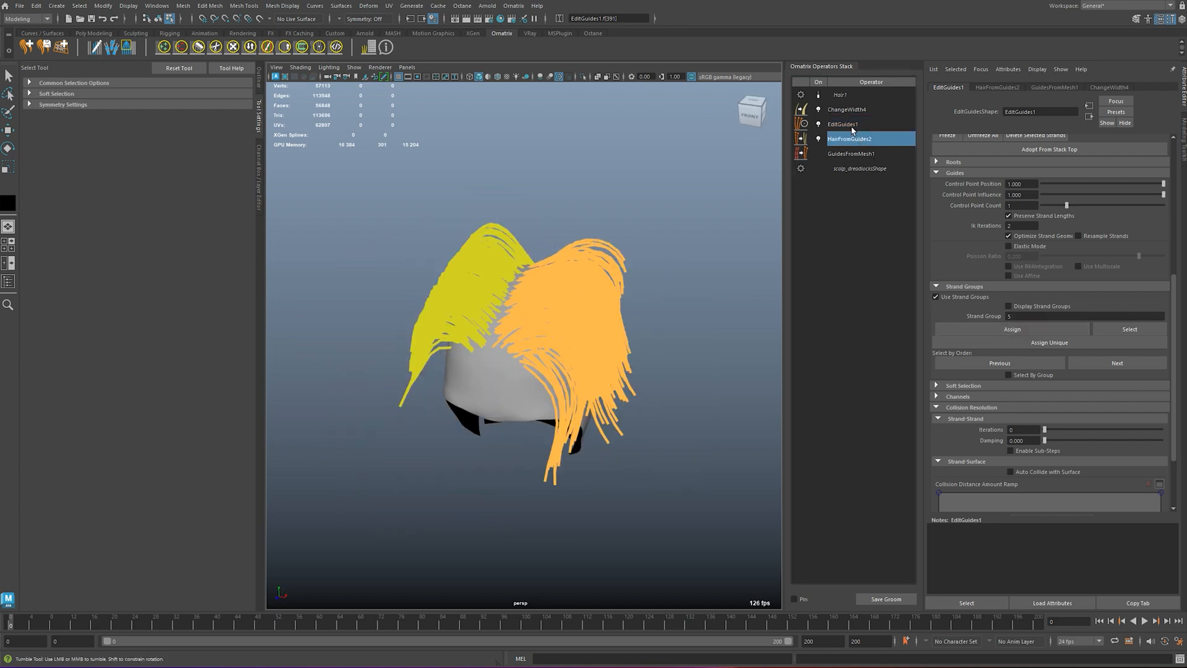
pyautogui.click(852, 95)
pyautogui.click(819, 95)
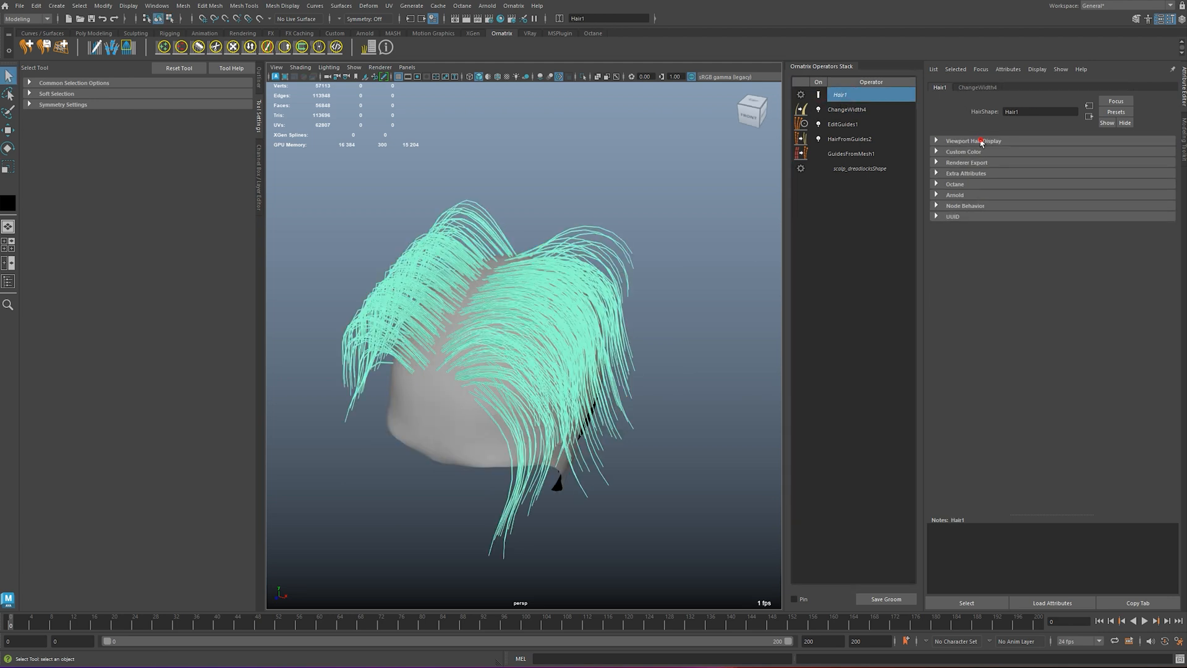
pyautogui.click(936, 141)
pyautogui.click(1017, 250)
pyautogui.click(1008, 200)
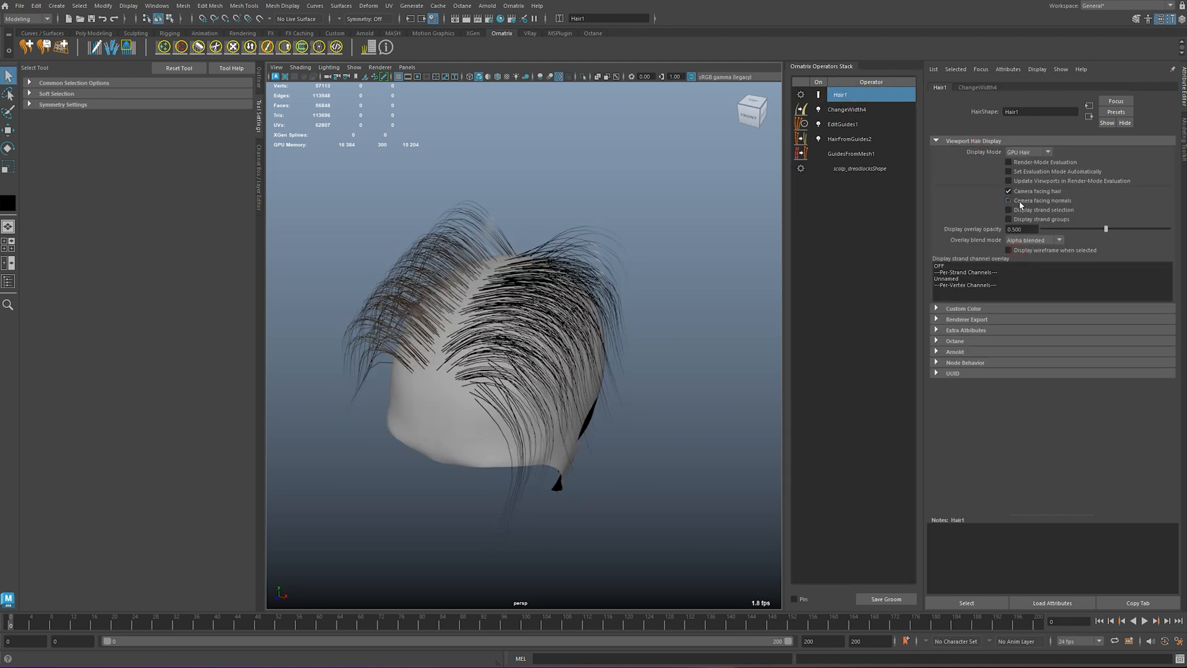
pyautogui.moveTo(572, 327)
pyautogui.keyDown('alt'); pyautogui.mouseDown()
pyautogui.moveTo(599, 374)
pyautogui.moveTo(532, 352)
pyautogui.moveTo(553, 334)
pyautogui.mouseUp(); pyautogui.keyUp('alt')
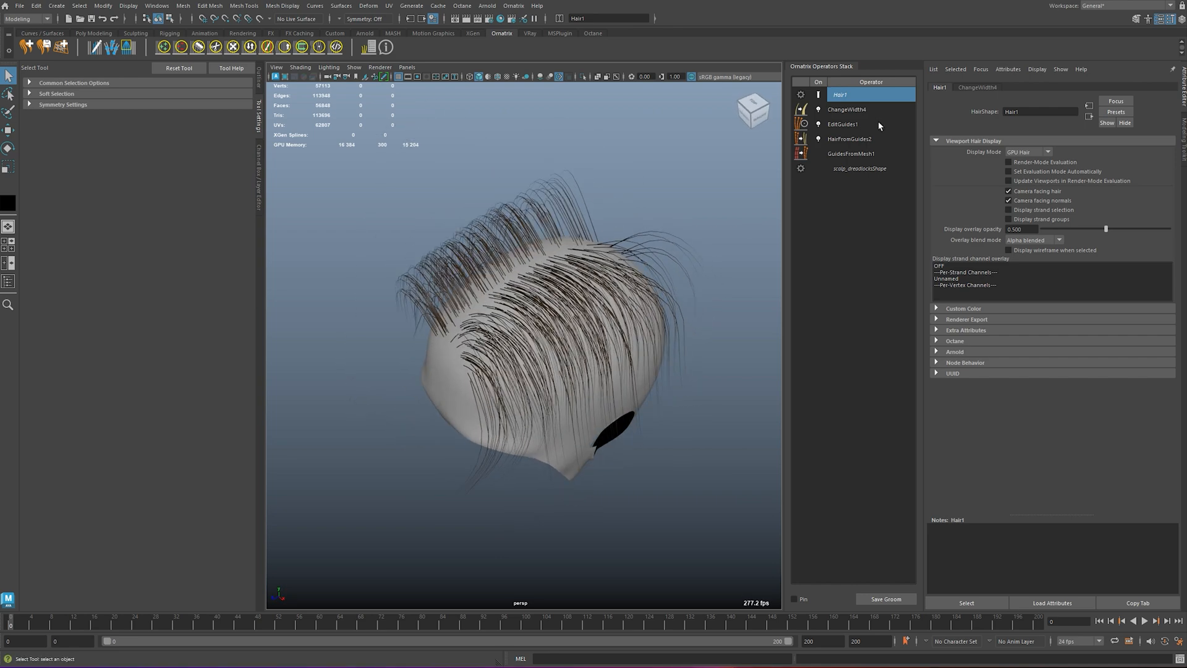
# - Add a second Edit Guides operator directly above EditGuides1 in the operator stack
pyautogui.click(877, 123)
pyautogui.click(198, 49)
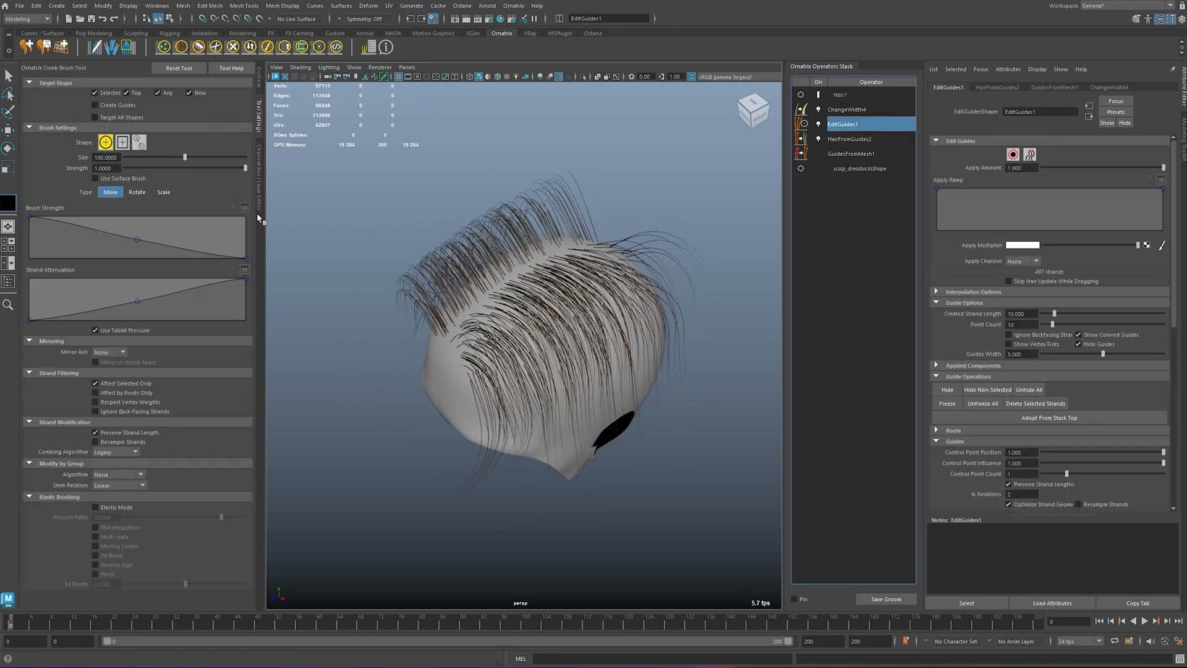
pyautogui.click(164, 50)
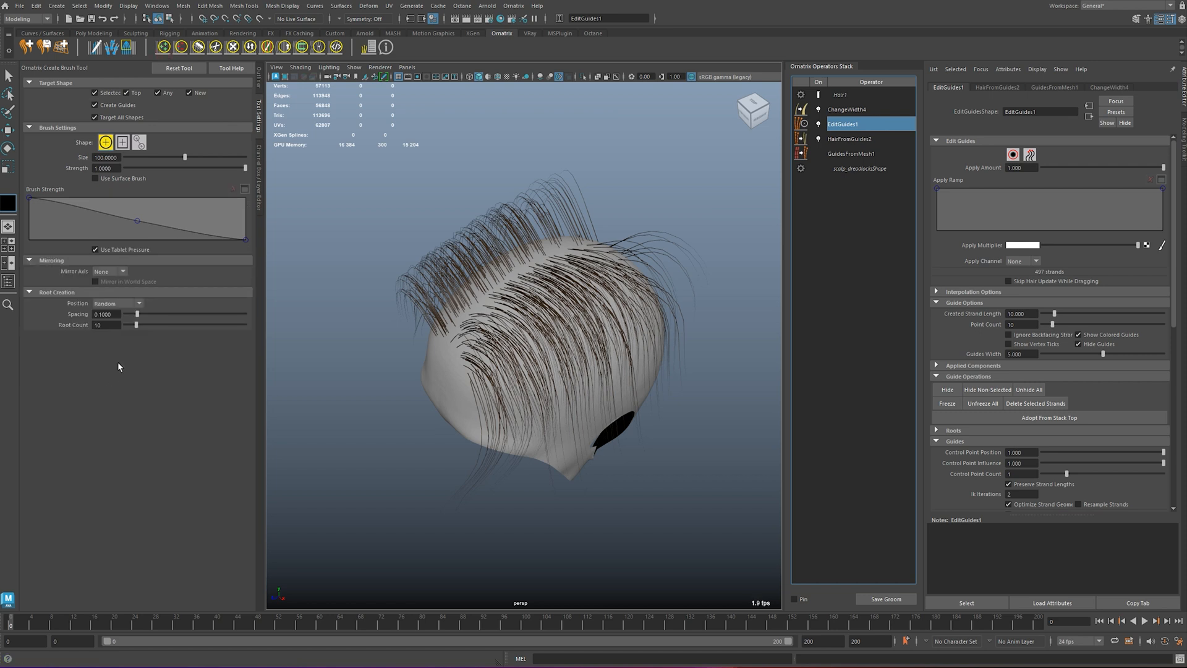
pyautogui.click(513, 6)
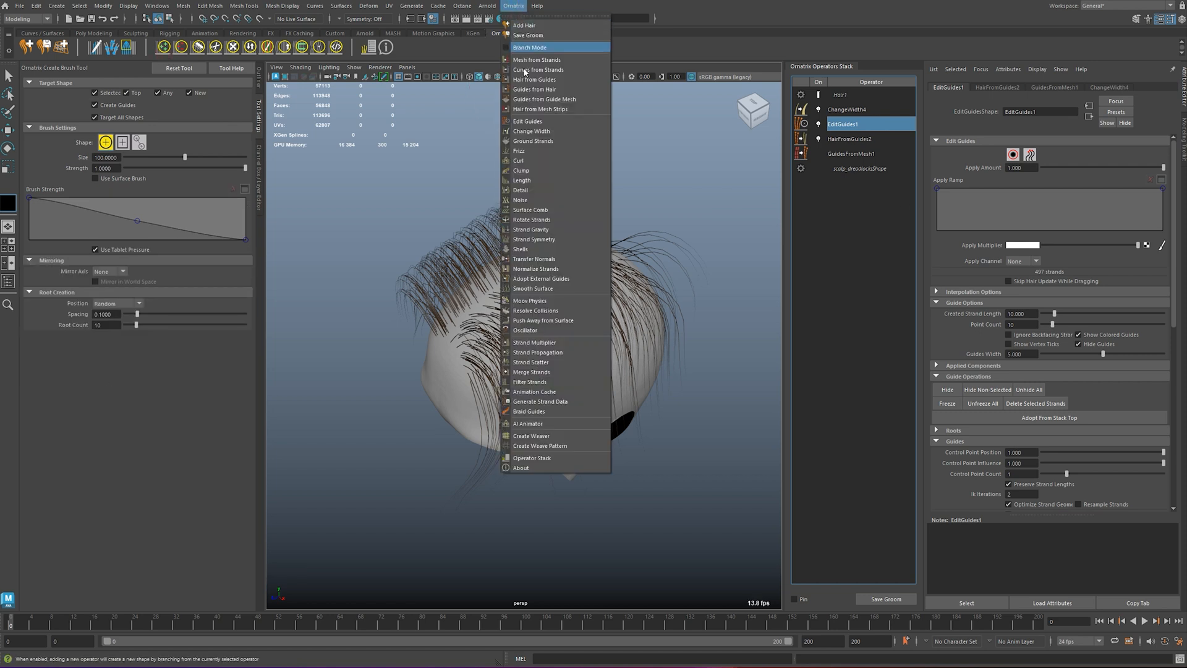
pyautogui.click(537, 122)
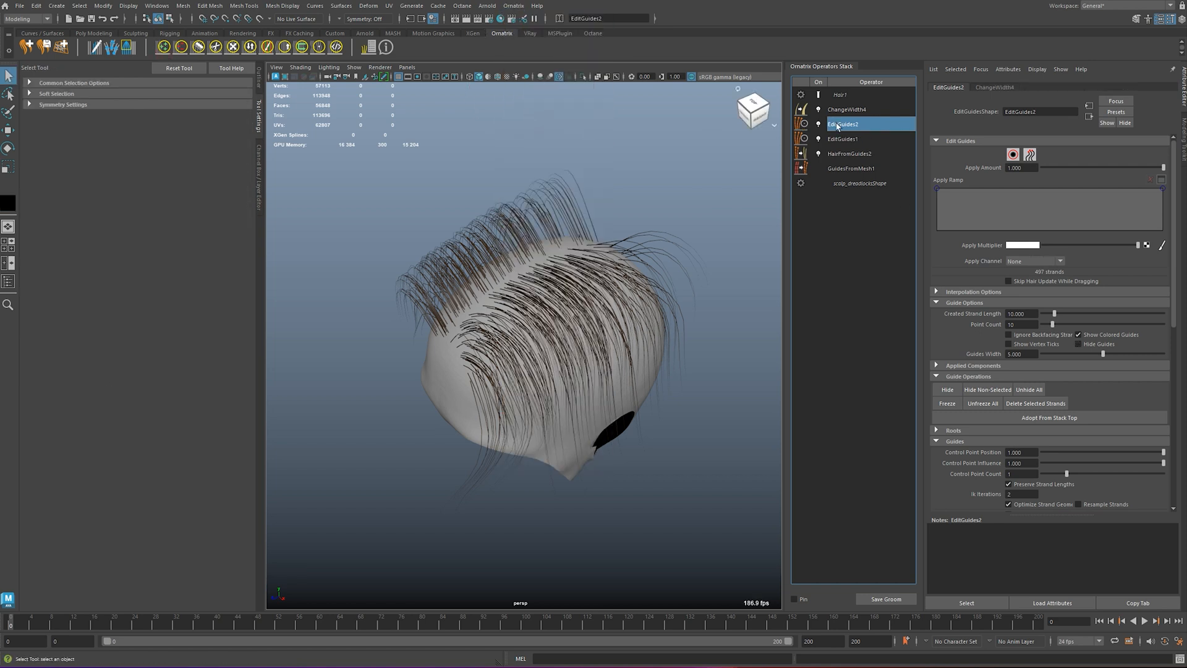
# - Set the Create brush root count to 100 and paint dense extra strands over the scalp on both sides of the parting
pyautogui.click(165, 49)
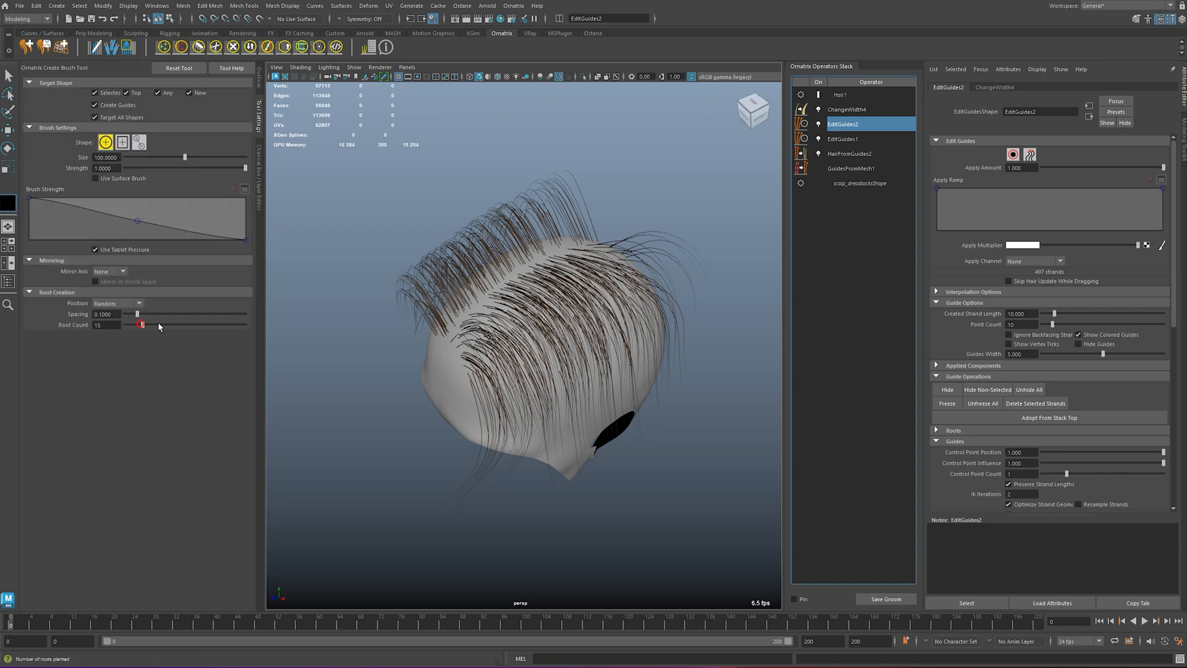
pyautogui.keyDown('alt'); pyautogui.moveTo(559, 326); pyautogui.dragTo(499, 340); pyautogui.keyUp('alt')
pyautogui.moveTo(557, 362)
pyautogui.keyDown('alt'); pyautogui.mouseDown()
pyautogui.moveTo(636, 266)
pyautogui.moveTo(546, 257)
pyautogui.moveTo(635, 265)
pyautogui.moveTo(658, 290)
pyautogui.moveTo(476, 352)
pyautogui.moveTo(501, 516)
pyautogui.mouseUp(); pyautogui.keyUp('alt')
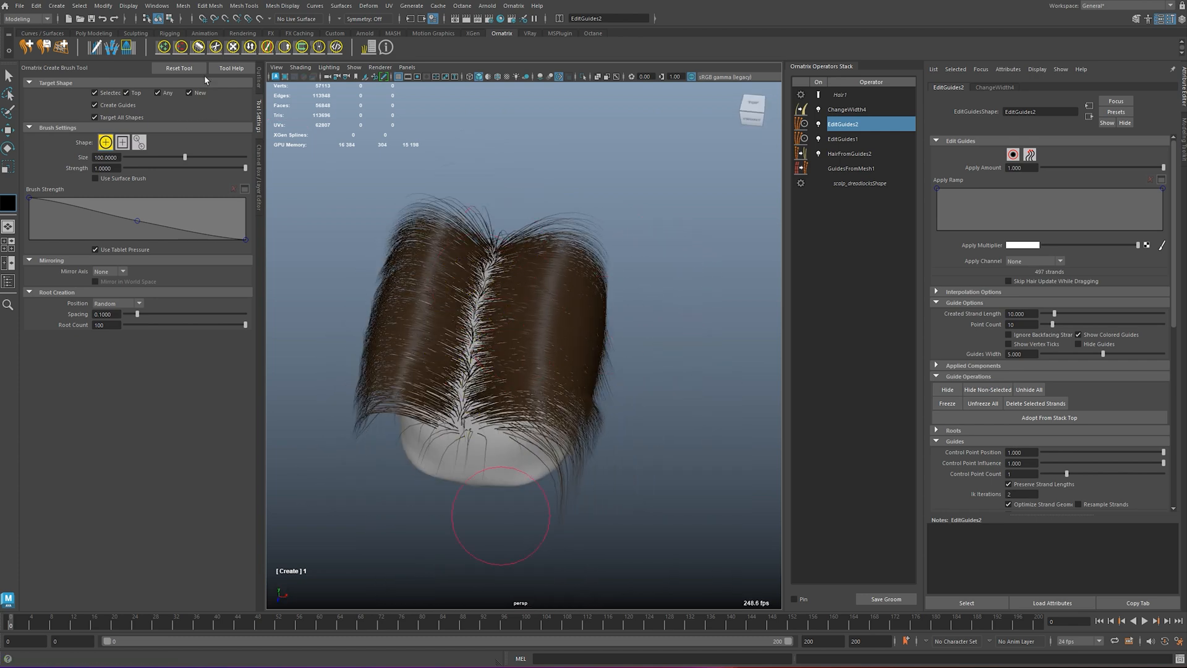
# - Delete the strands that extend past the front hairline near the parting with the Delete brush
pyautogui.click(181, 48)
pyautogui.moveTo(482, 346)
pyautogui.keyDown('alt'); pyautogui.mouseDown()
pyautogui.moveTo(485, 478)
pyautogui.moveTo(494, 424)
pyautogui.mouseUp(); pyautogui.keyUp('alt')
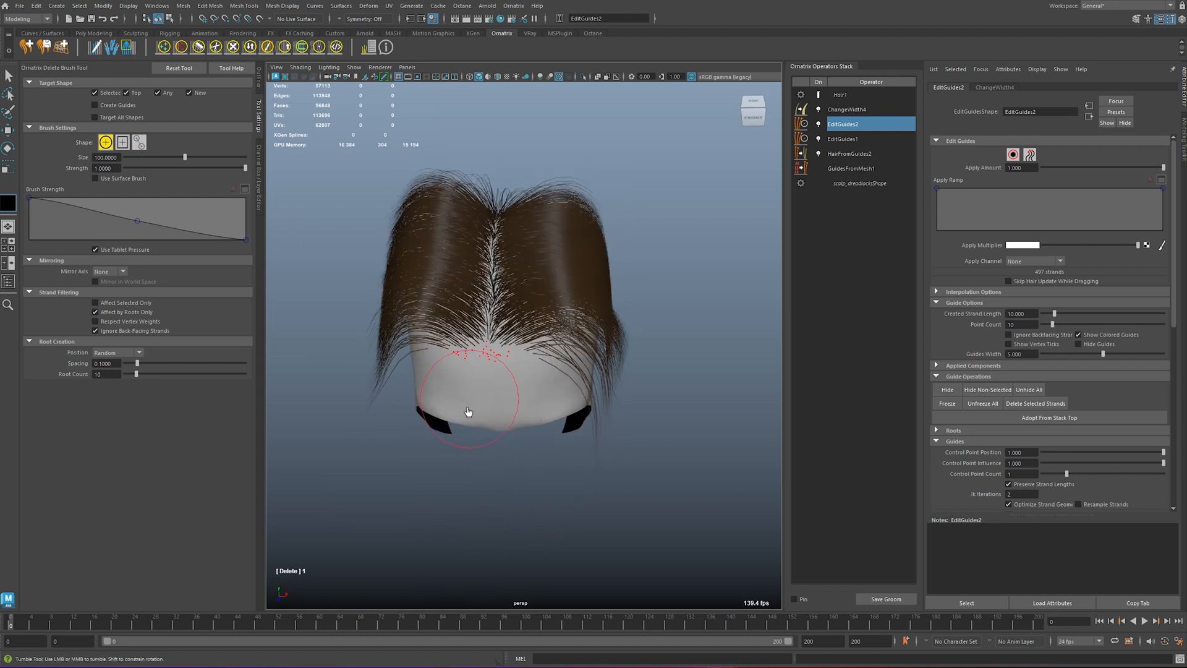
pyautogui.click(498, 491)
pyautogui.keyDown('alt'); pyautogui.moveTo(498, 493); pyautogui.dragTo(383, 461); pyautogui.keyUp('alt')
pyautogui.keyDown('alt'); pyautogui.moveTo(463, 446); pyautogui.dragTo(485, 423, button='right'); pyautogui.keyUp('alt')
pyautogui.keyDown('alt'); pyautogui.moveTo(484, 421); pyautogui.dragTo(522, 453); pyautogui.keyUp('alt')
pyautogui.keyDown('alt'); pyautogui.moveTo(522, 453); pyautogui.dragTo(599, 400, button='right'); pyautogui.keyUp('alt')
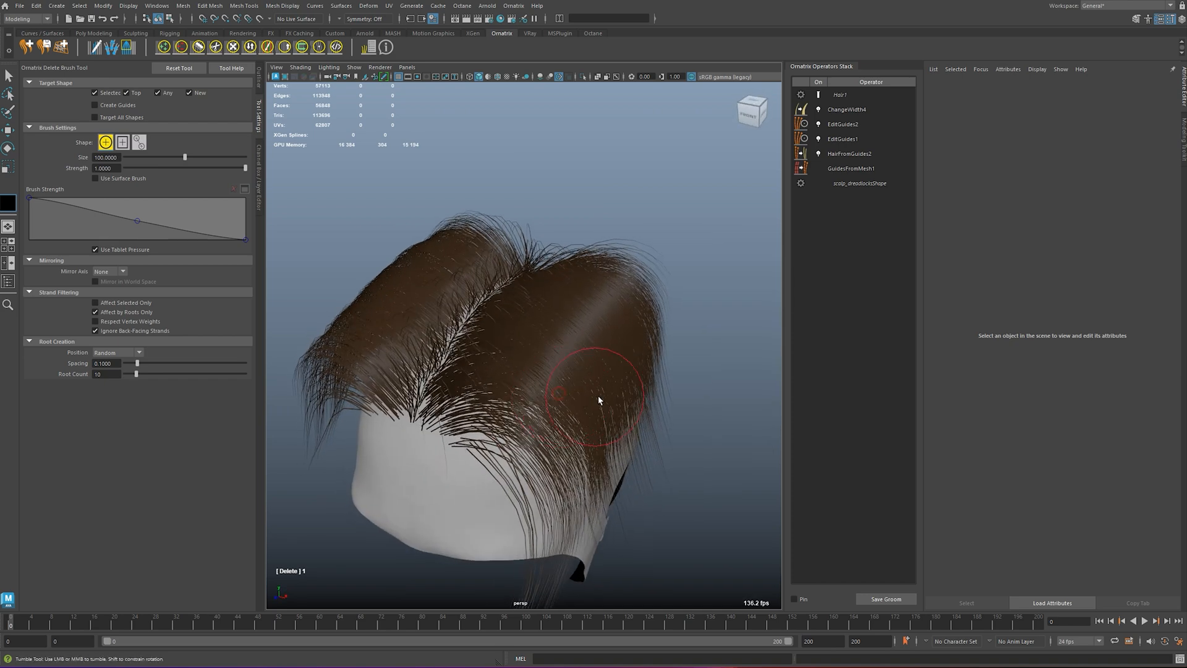
# - Add a Clump operator above EditGuides2 in the operator stack
pyautogui.click(854, 125)
pyautogui.click(512, 6)
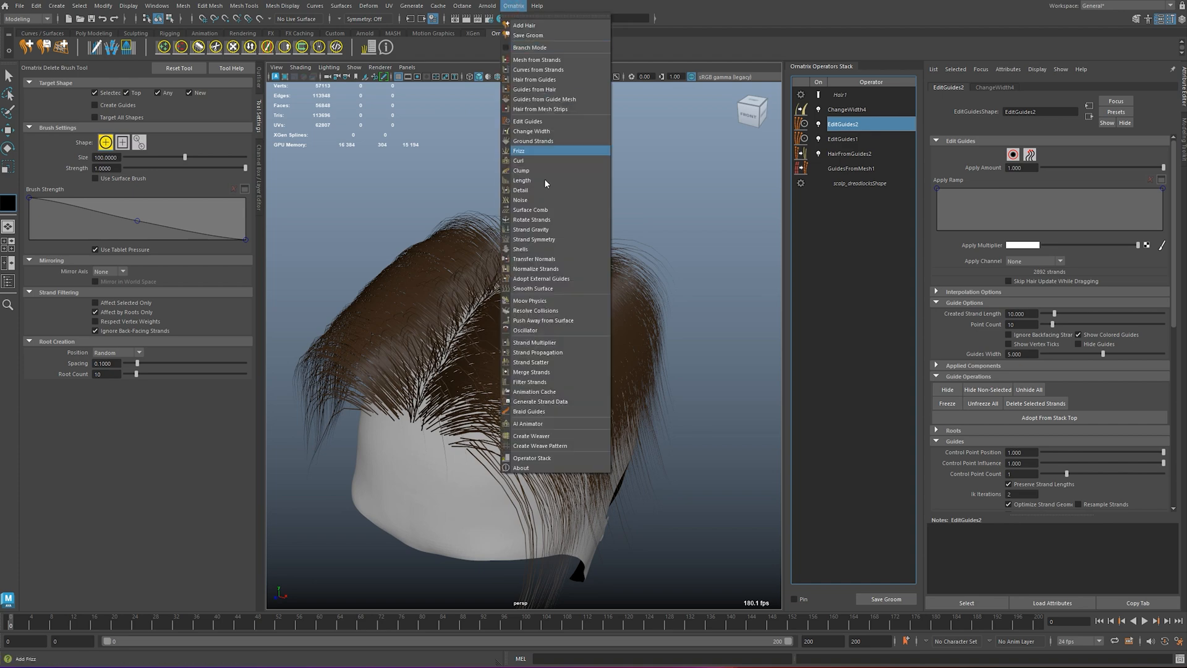
pyautogui.click(531, 180)
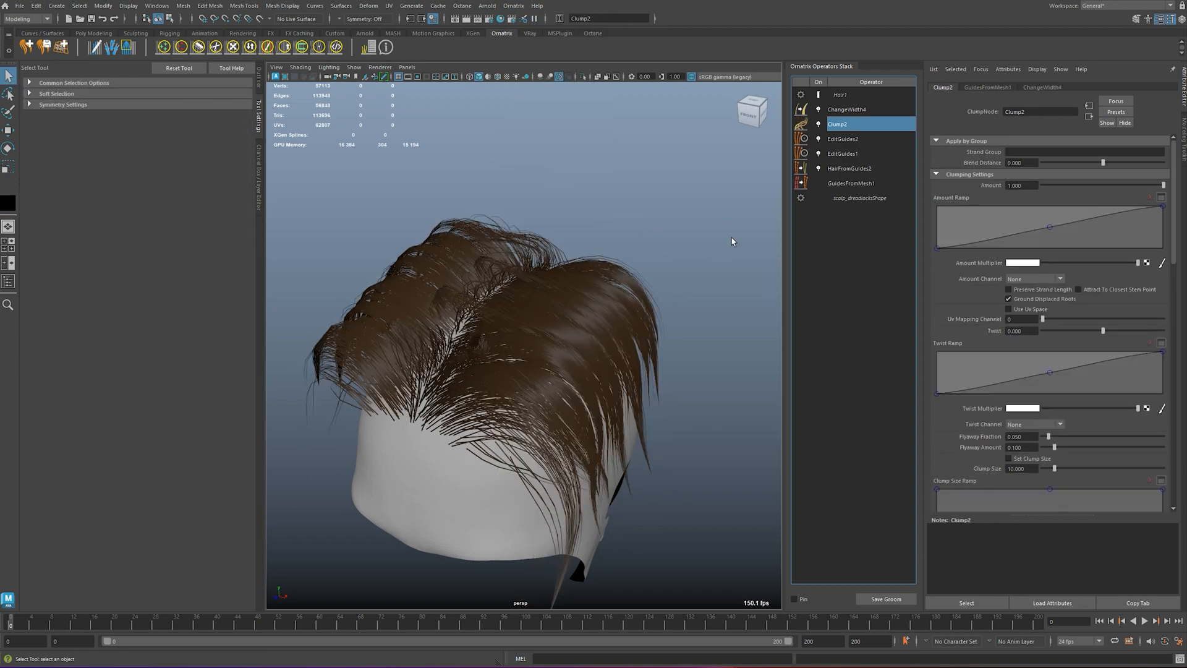
# - Enable Preserve Strand Length and Attract To Closest Stem Point in the Clump2 settings
pyautogui.scroll(-6, 997, 267)
pyautogui.scroll(-3, 996, 268)
pyautogui.scroll(8, 986, 291)
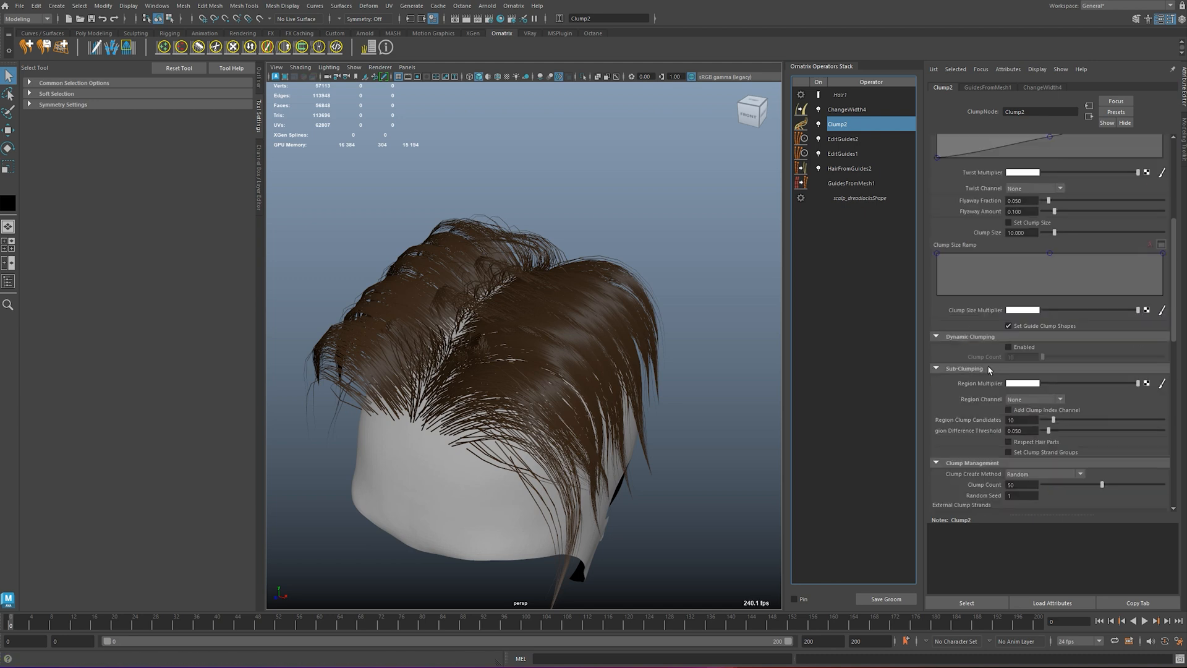
pyautogui.scroll(2, 989, 375)
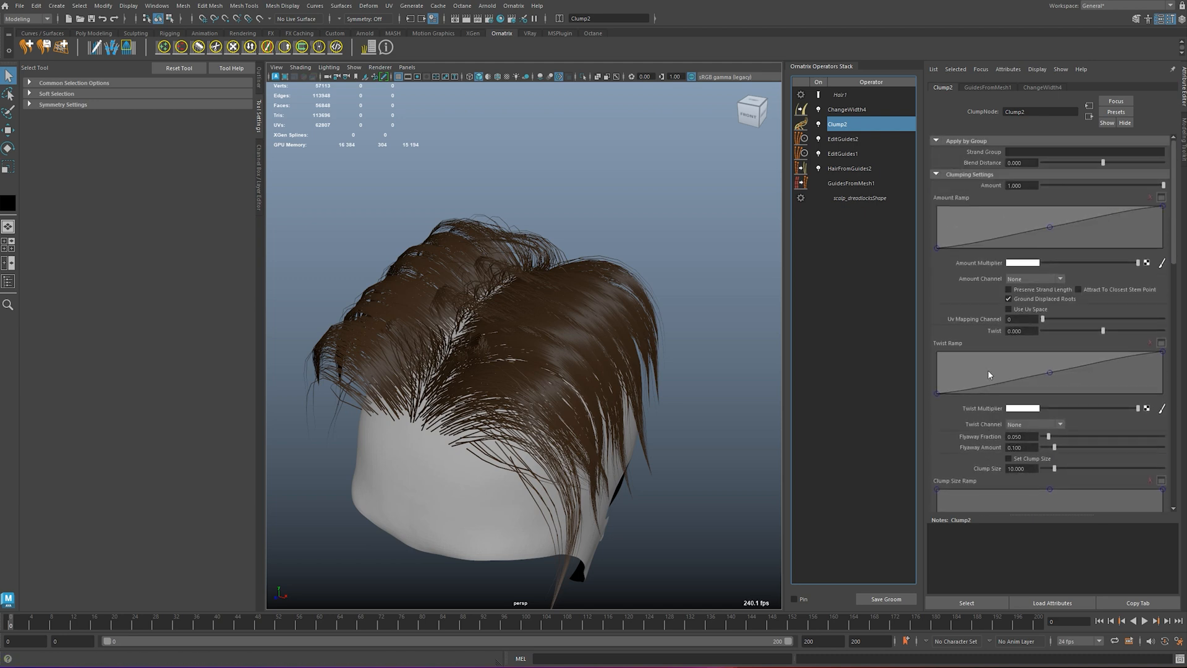
pyautogui.click(1069, 290)
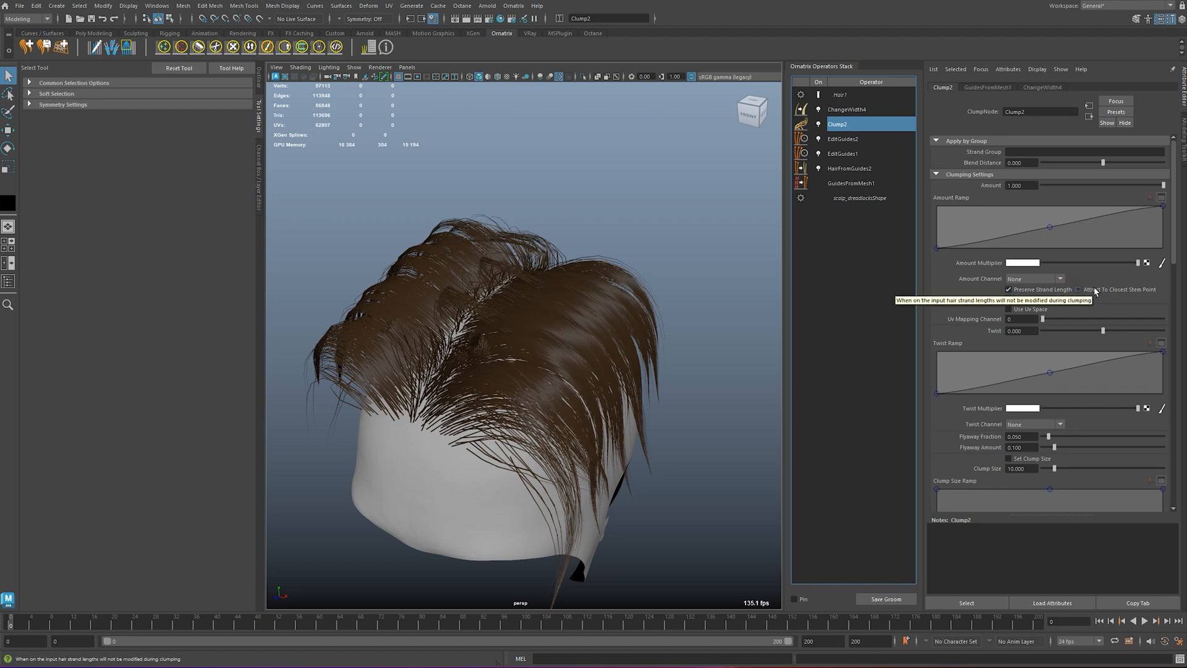
pyautogui.click(1095, 291)
pyautogui.keyDown('alt'); pyautogui.moveTo(723, 334); pyautogui.dragTo(677, 291); pyautogui.keyUp('alt')
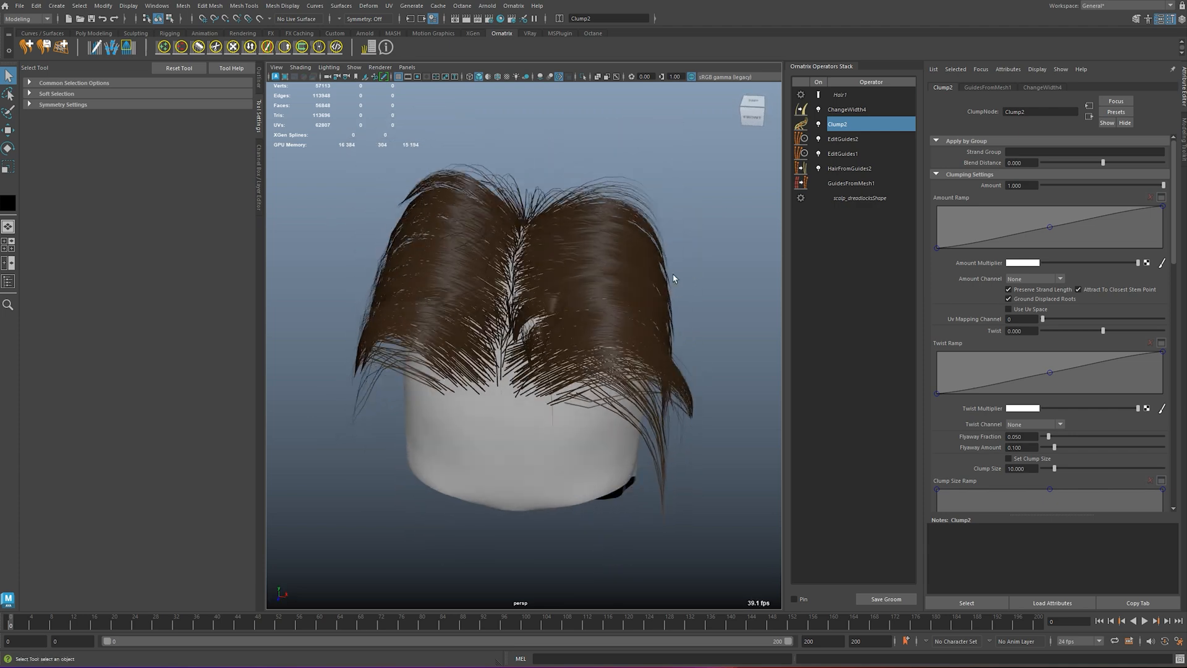
# - Add another Edit Guides operator above Clump2, and reselect Clump2 in the stack
pyautogui.click(514, 6)
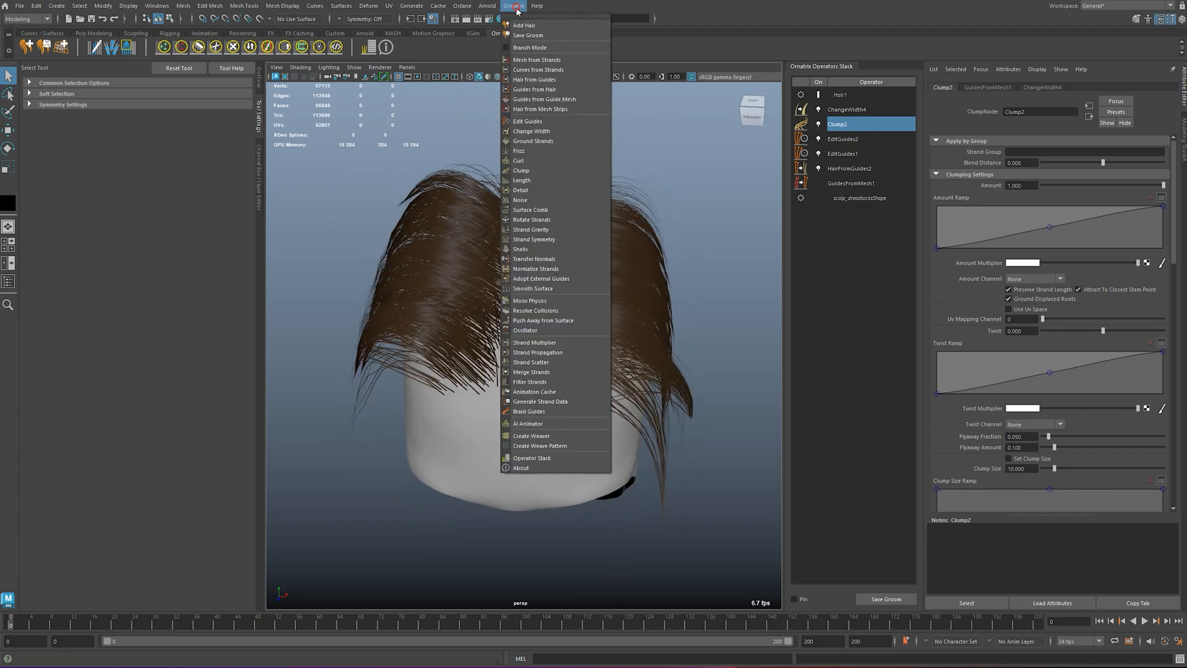
pyautogui.click(547, 125)
pyautogui.click(854, 134)
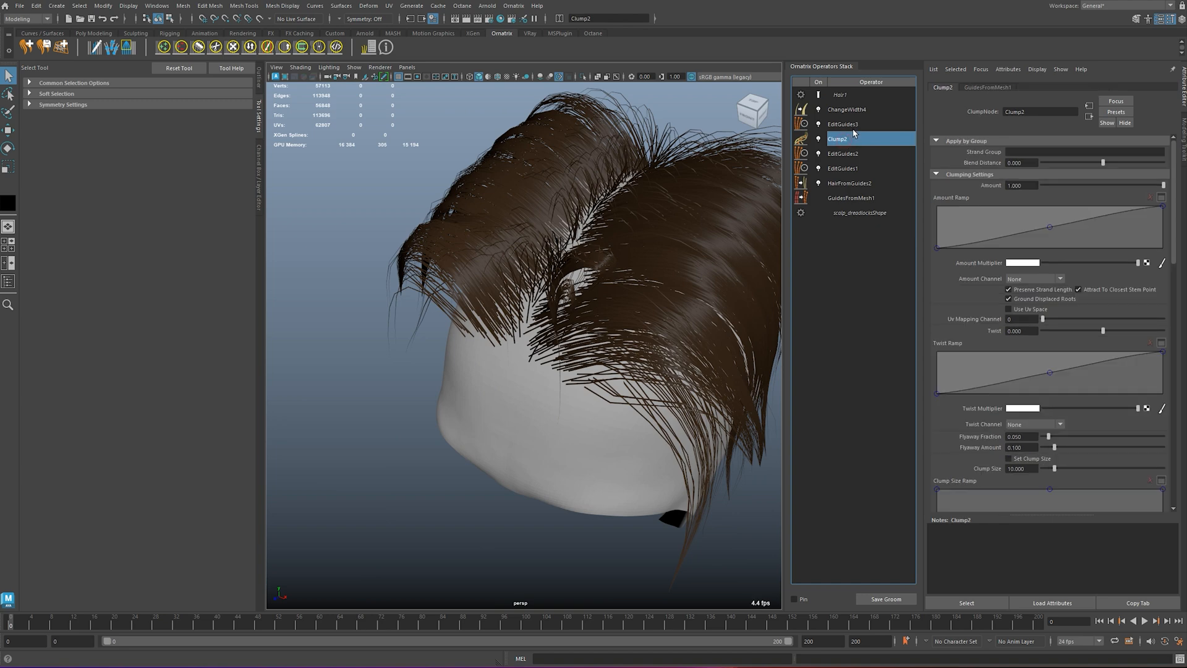
# - Add a Generate Strand Data operator above Clump2 in the operator stack
pyautogui.keyDown('alt'); pyautogui.moveTo(589, 229); pyautogui.dragTo(503, 257, button='middle'); pyautogui.keyUp('alt')
pyautogui.keyDown('alt'); pyautogui.moveTo(503, 257); pyautogui.dragTo(623, 218); pyautogui.keyUp('alt')
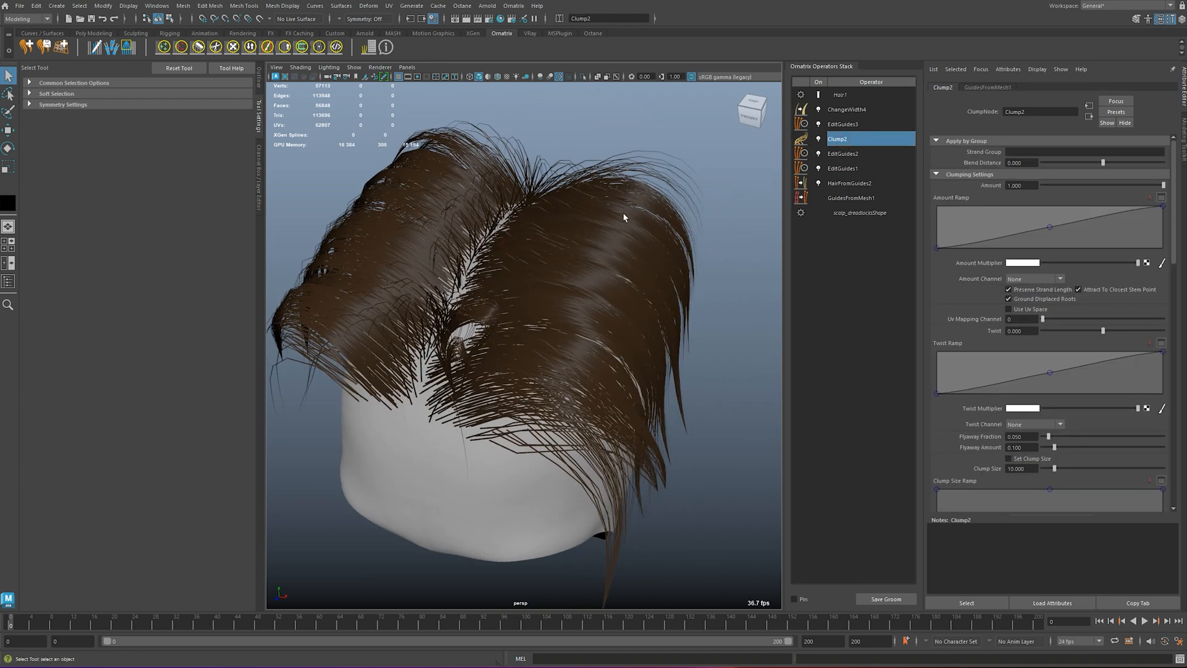
pyautogui.click(512, 6)
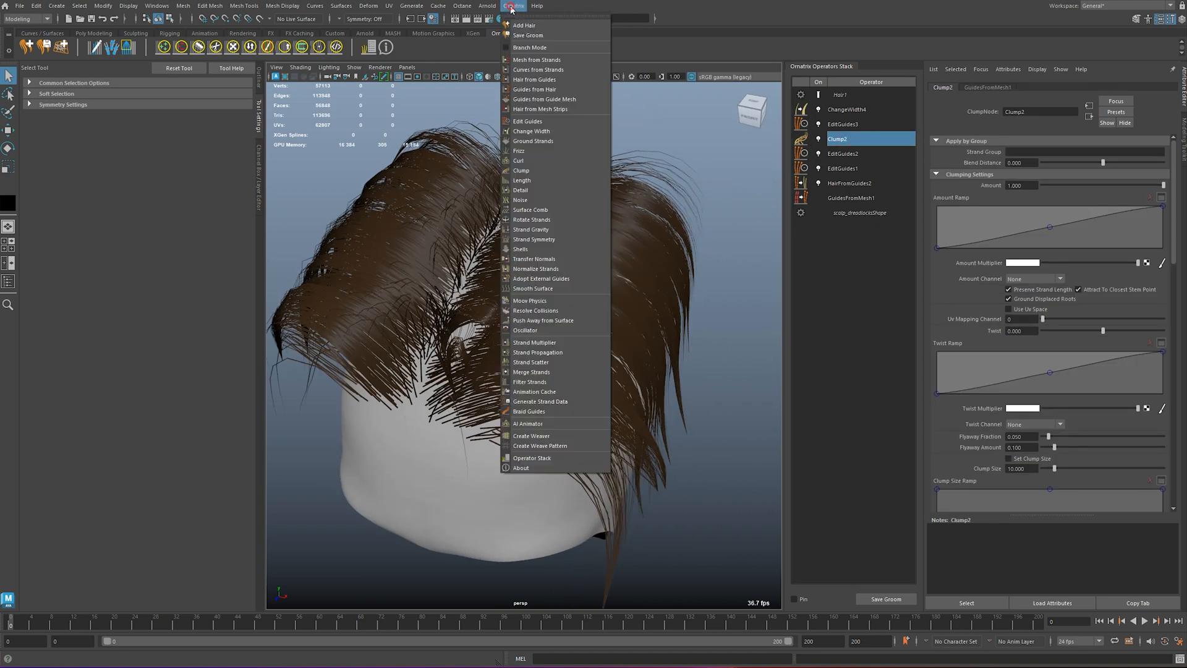
pyautogui.click(548, 403)
# - Enable Add Clump Index Channel in Clump2's sub-clumping settings
pyautogui.scroll(-10, 973, 369)
pyautogui.scroll(3, 972, 370)
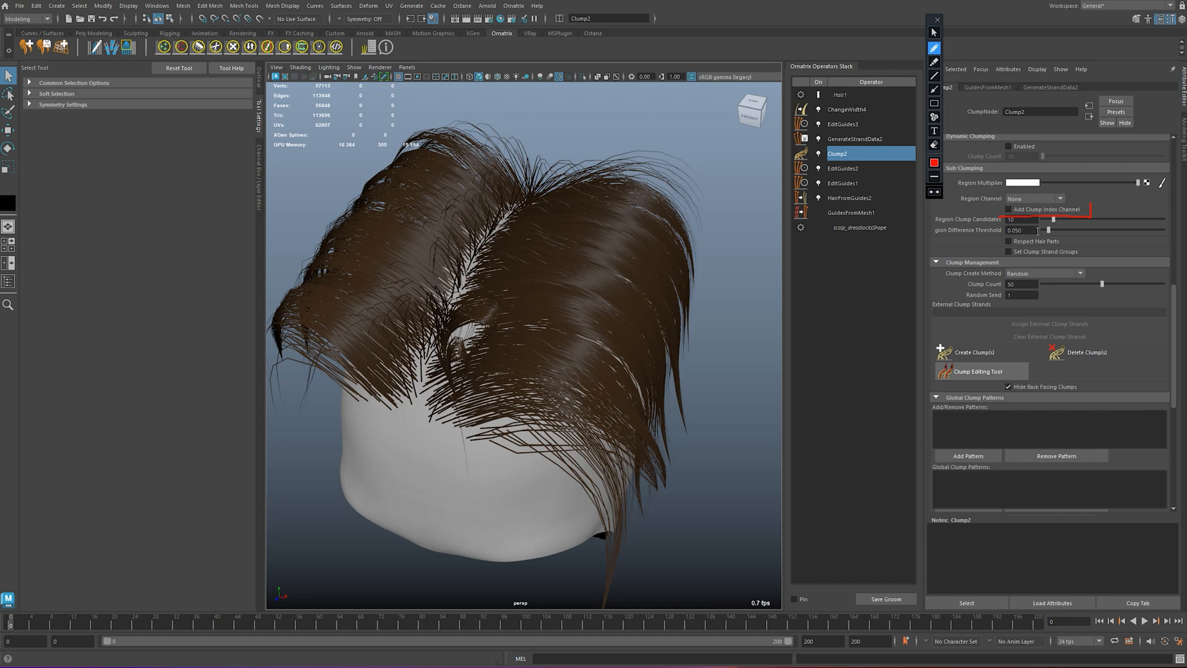
pyautogui.press('Escape')
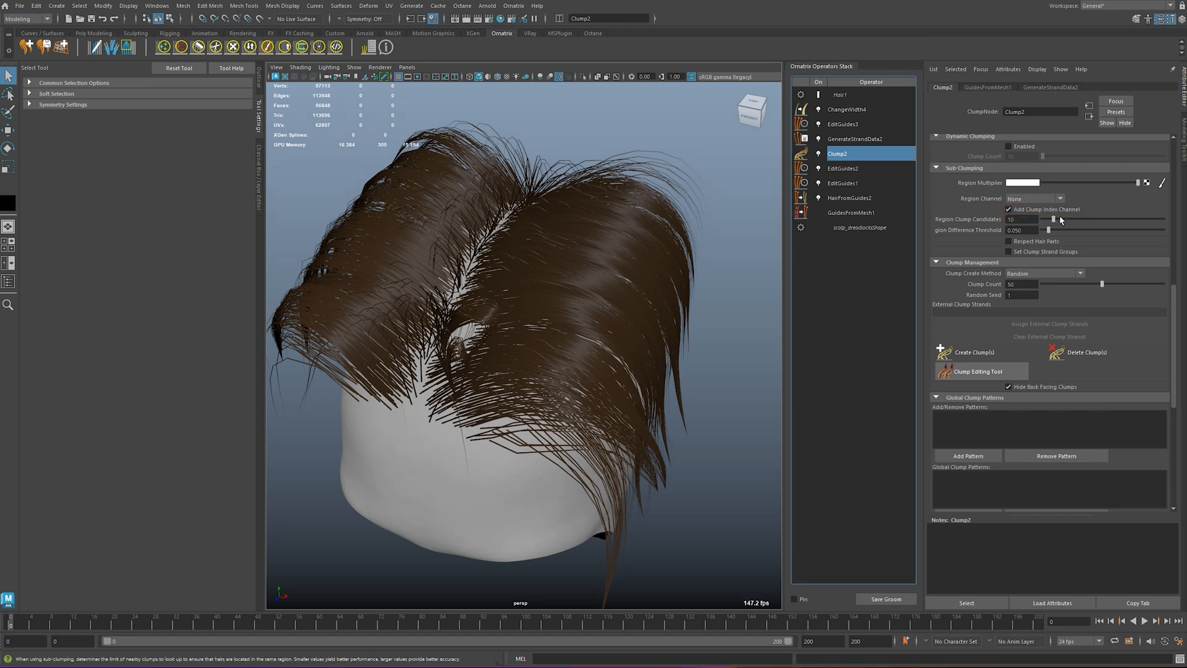
# - Display the hair as guides, and set GenerateStrandData2's target data to Strand Groups with the Se Expr generation method
pyautogui.click(854, 139)
pyautogui.click(1060, 176)
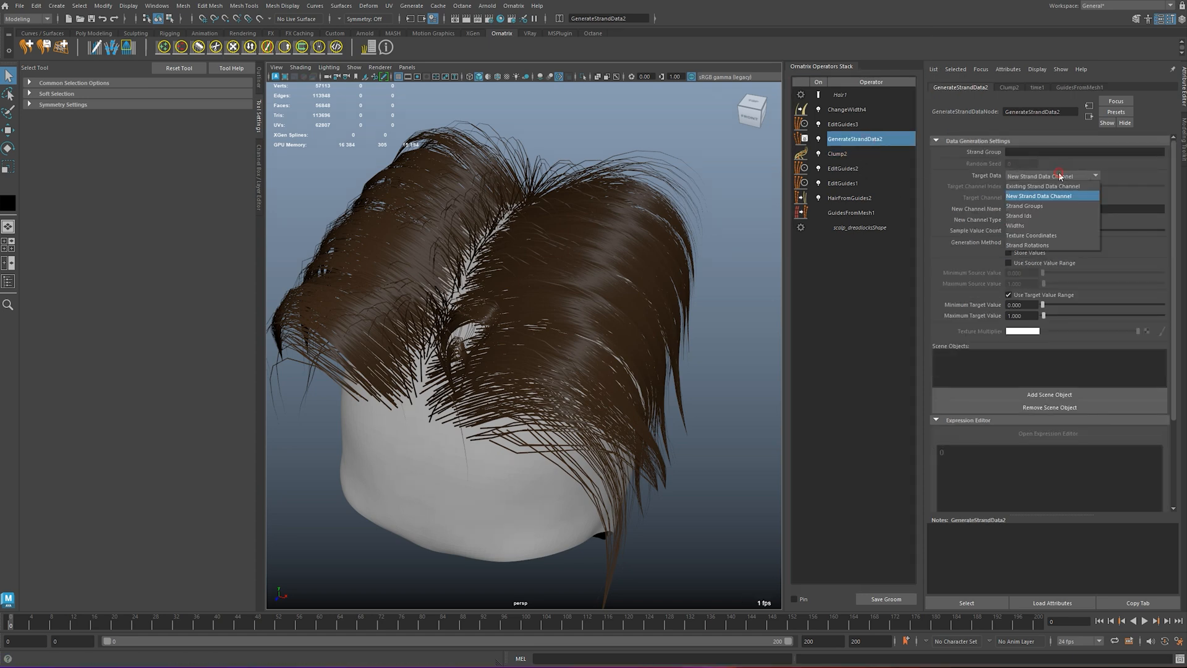
pyautogui.click(1029, 206)
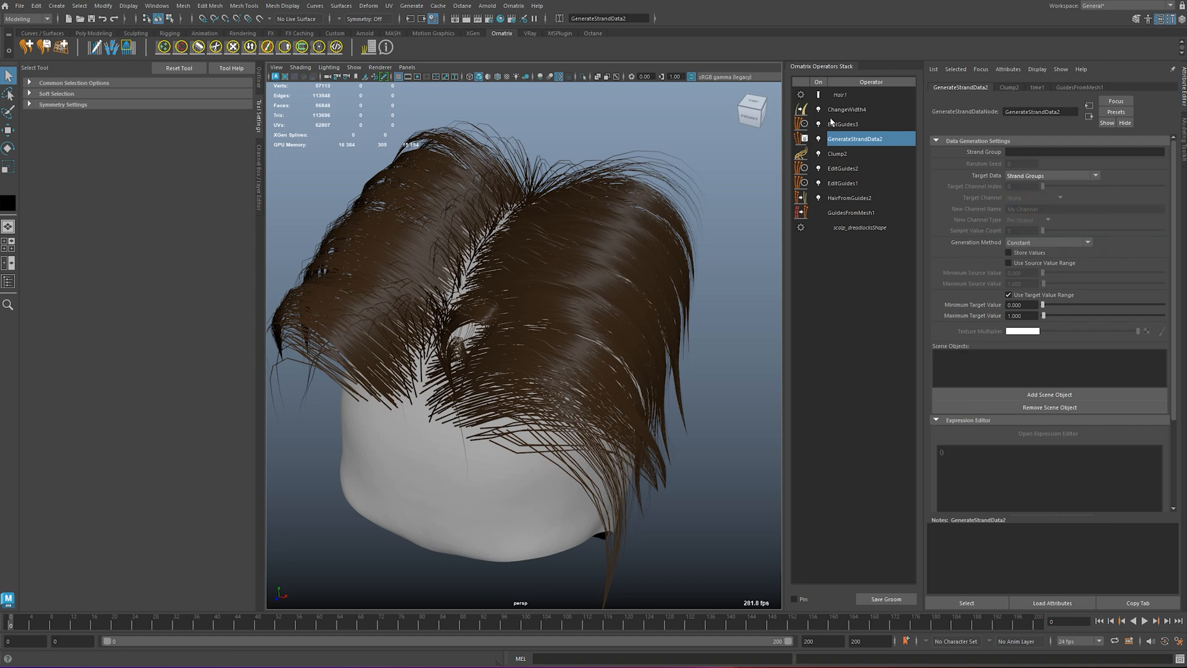
pyautogui.click(819, 94)
pyautogui.click(1035, 243)
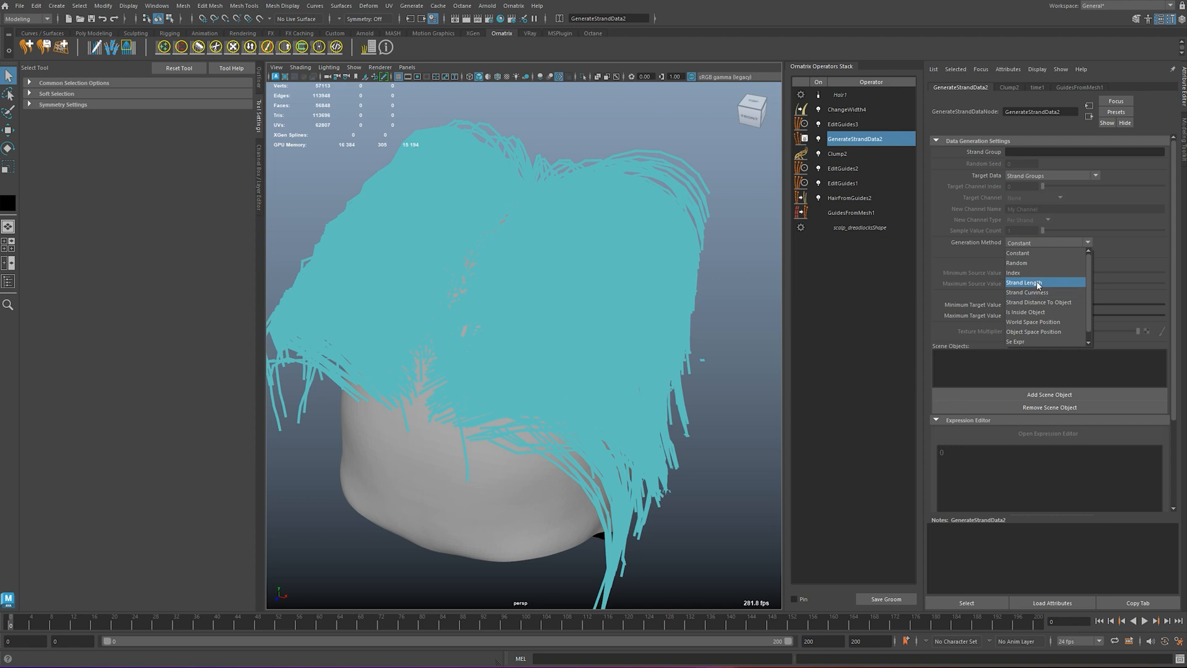
pyautogui.click(1028, 342)
pyautogui.scroll(-3, 994, 358)
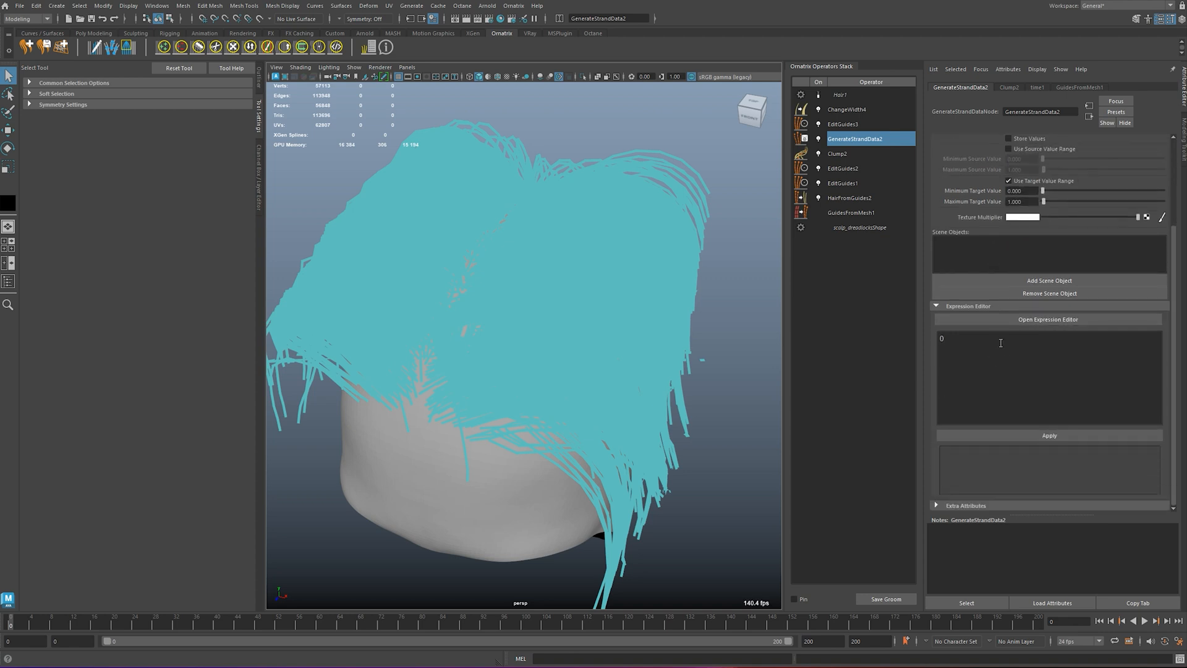
# - Apply the expression sc_ClumpIds in GenerateStrandData2 and disable Use Target Value Range
pyautogui.click(1003, 339)
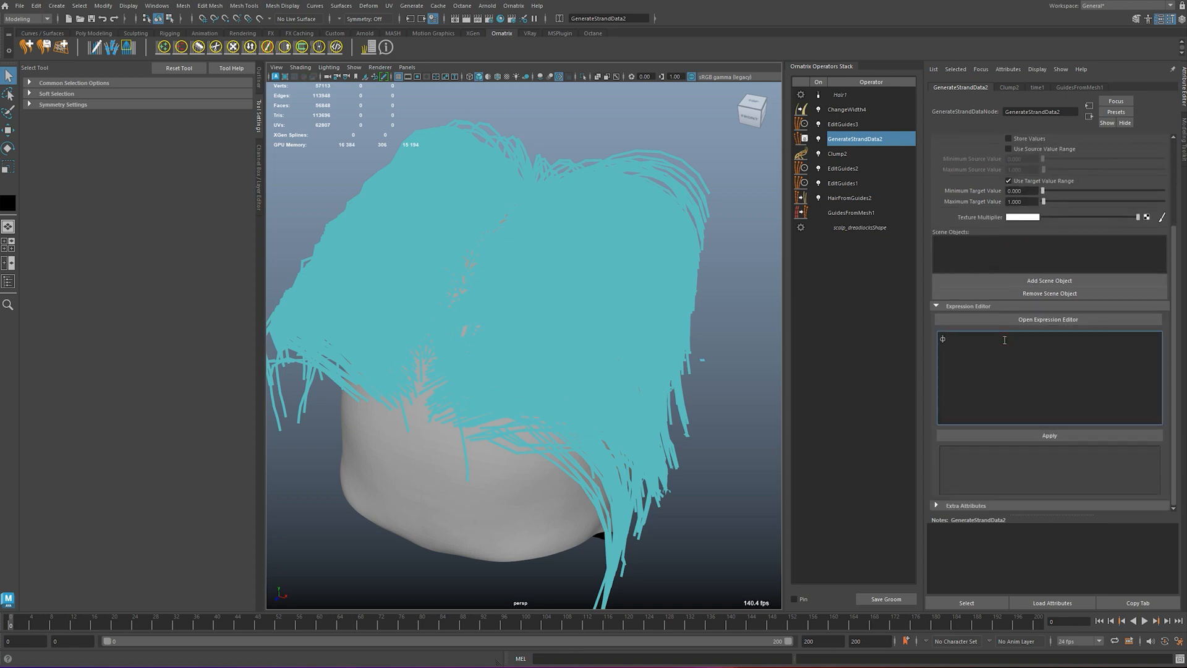
pyautogui.write('sc_ClumpId')
pyautogui.click(1026, 181)
pyautogui.write('s')
pyautogui.keyDown('alt'); pyautogui.moveTo(561, 321); pyautogui.dragTo(611, 296); pyautogui.keyUp('alt')
pyautogui.keyDown('alt'); pyautogui.moveTo(611, 295); pyautogui.dragTo(565, 288, button='right'); pyautogui.keyUp('alt')
pyautogui.keyDown('alt'); pyautogui.moveTo(565, 288); pyautogui.dragTo(516, 281); pyautogui.keyUp('alt')
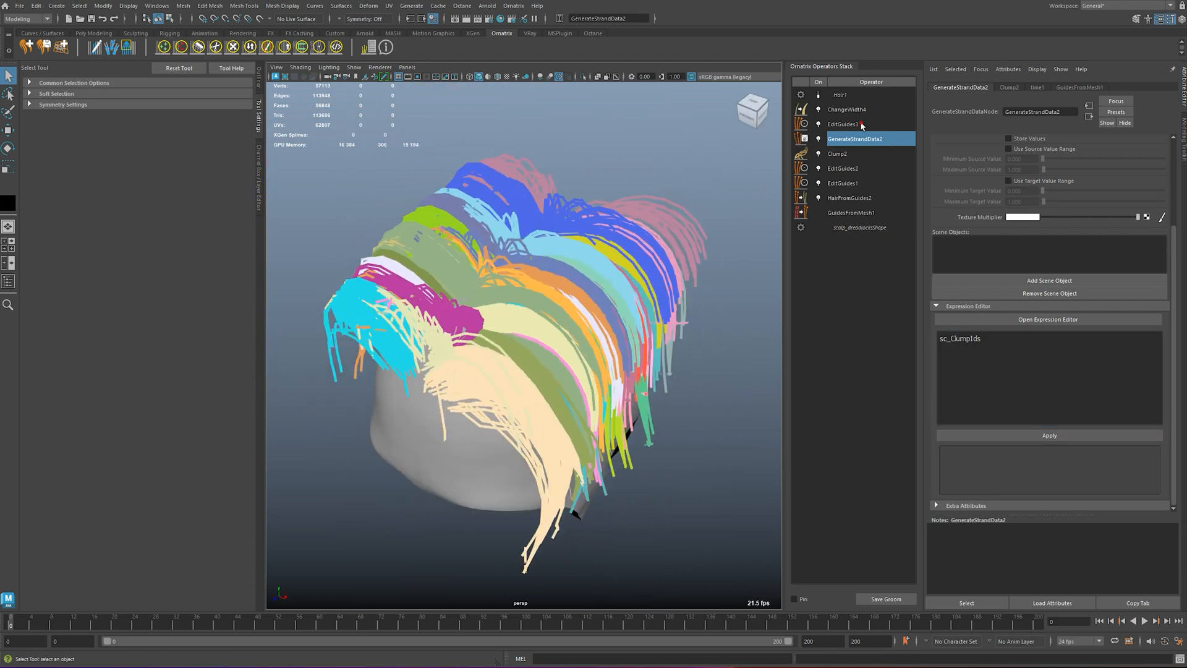
# - In EditGuides3, enable Use Strand Groups and Select By Group, and select the cream strand group at the front of the parting
pyautogui.click(861, 125)
pyautogui.click(1012, 155)
pyautogui.keyDown('alt'); pyautogui.moveTo(352, 359); pyautogui.dragTo(418, 366, button='right'); pyautogui.keyUp('alt')
pyautogui.keyDown('alt'); pyautogui.moveTo(419, 366); pyautogui.dragTo(513, 333); pyautogui.keyUp('alt')
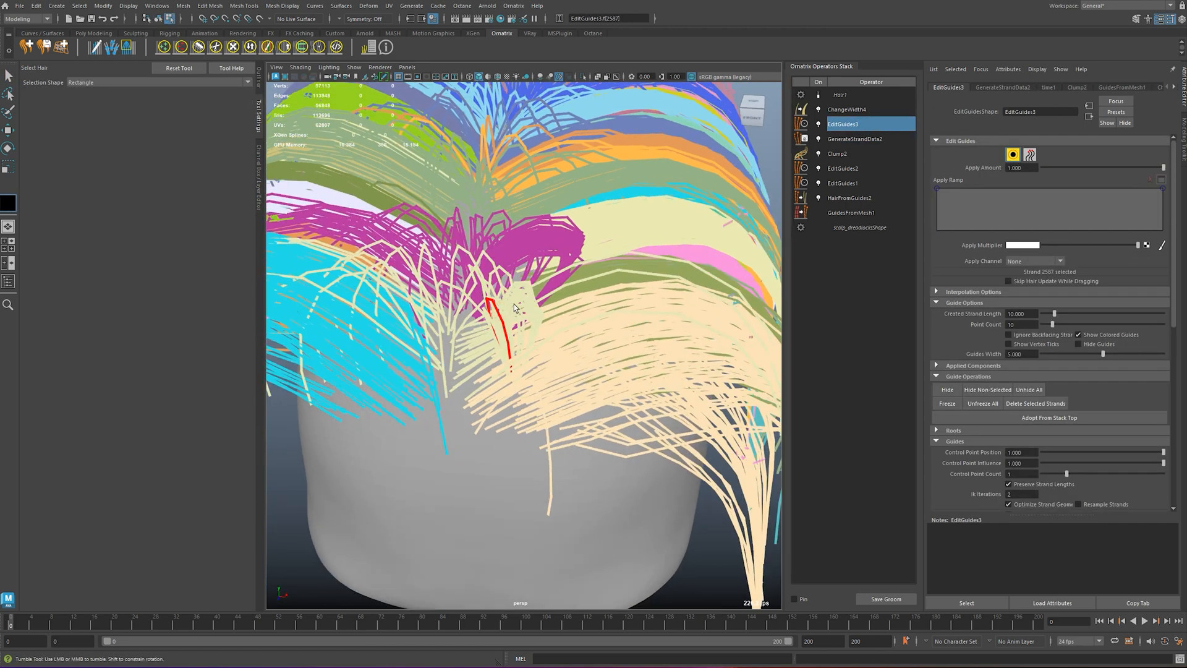
pyautogui.scroll(-10, 1042, 339)
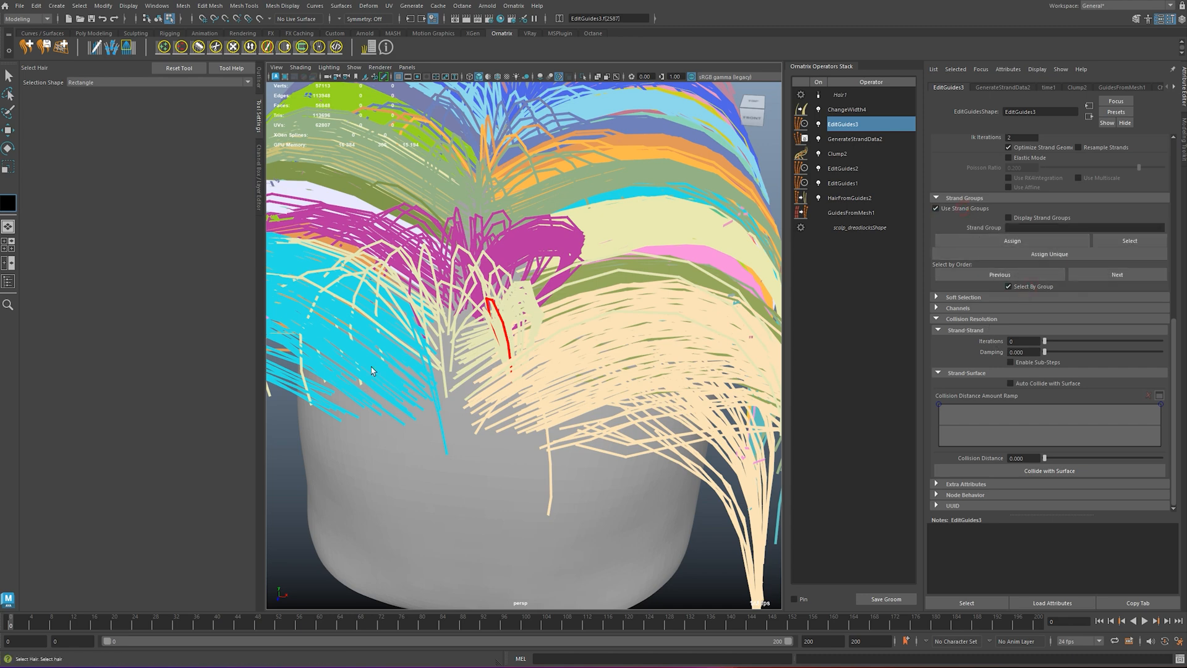
pyautogui.click(505, 322)
pyautogui.keyDown('alt'); pyautogui.moveTo(505, 321); pyautogui.dragTo(492, 270); pyautogui.keyUp('alt')
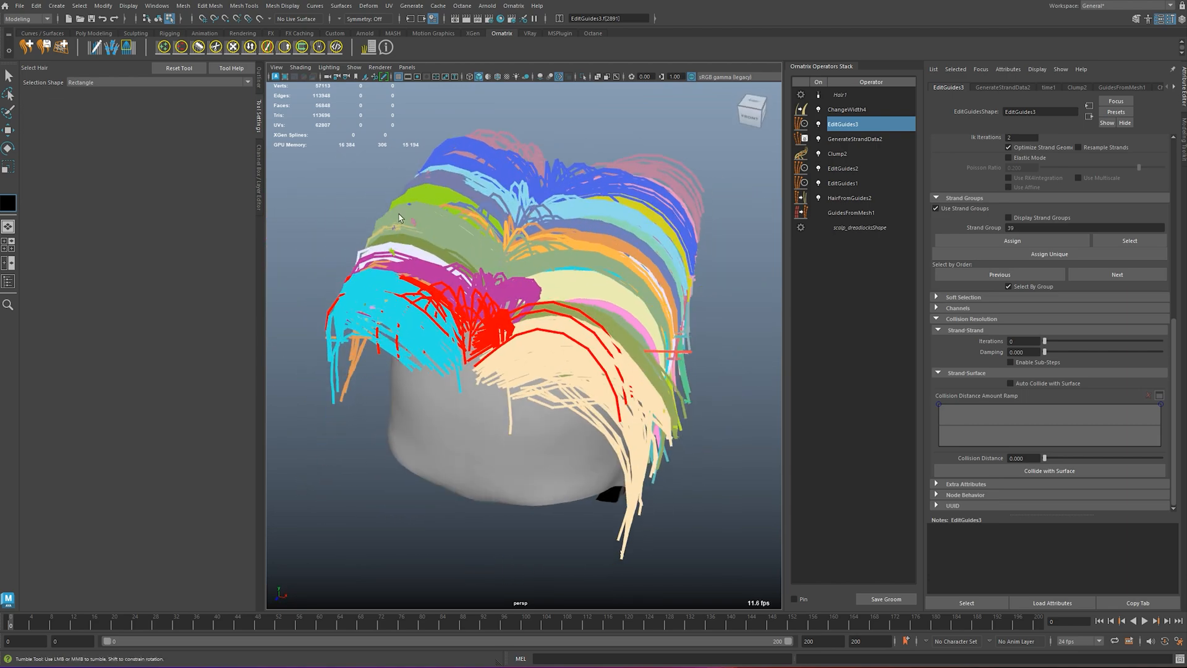
# - Comb the selected front group away from the parting with the Comb brush, and leave strand editing
pyautogui.click(197, 48)
pyautogui.scroll(3, 511, 327)
pyautogui.moveTo(512, 327)
pyautogui.keyDown('alt'); pyautogui.mouseDown()
pyautogui.moveTo(584, 259)
pyautogui.moveTo(503, 288)
pyautogui.moveTo(498, 343)
pyautogui.moveTo(549, 262)
pyautogui.mouseUp(); pyautogui.keyUp('alt')
pyautogui.keyDown('alt'); pyautogui.moveTo(549, 262); pyautogui.dragTo(502, 261, button='right'); pyautogui.keyUp('alt')
pyautogui.keyDown('alt'); pyautogui.moveTo(479, 231); pyautogui.dragTo(525, 309); pyautogui.keyUp('alt')
pyautogui.keyDown('alt'); pyautogui.moveTo(596, 303); pyautogui.dragTo(544, 334); pyautogui.keyUp('alt')
pyautogui.keyDown('alt'); pyautogui.moveTo(547, 332); pyautogui.dragTo(633, 326, button='right'); pyautogui.keyUp('alt')
pyautogui.keyDown('alt'); pyautogui.moveTo(633, 326); pyautogui.dragTo(680, 264); pyautogui.keyUp('alt')
pyautogui.press('q')
pyautogui.press('F8')
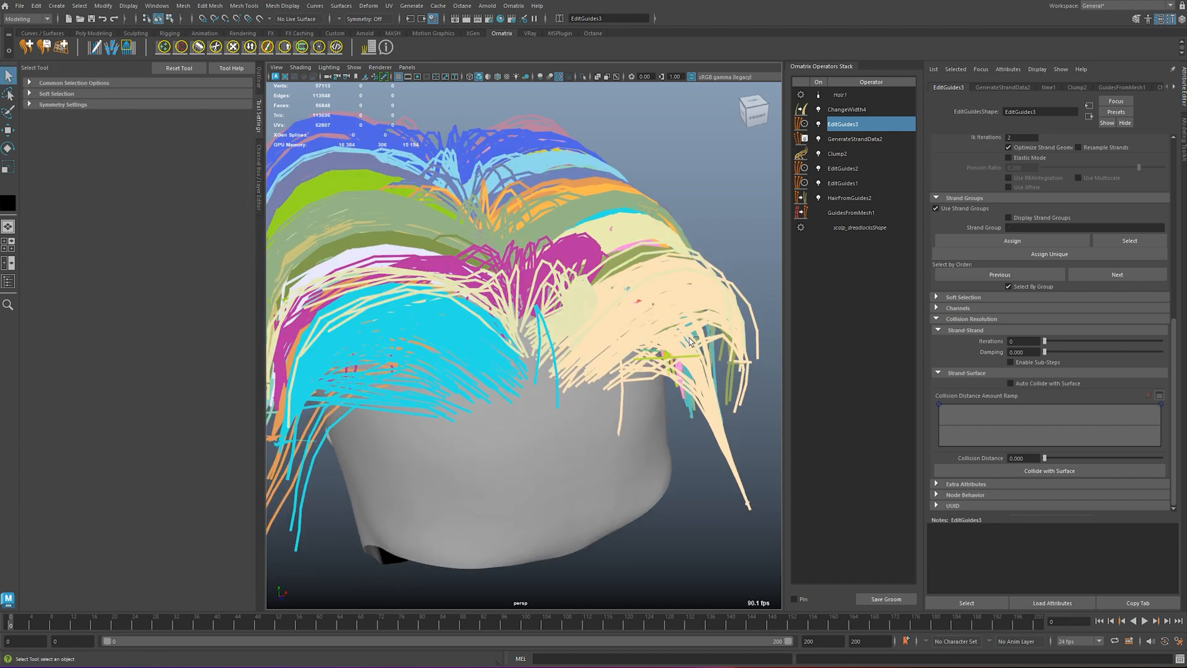
# - Reselect the front cream group in EditGuides3, disable Select By Group, and limit the selection to its strands right of the parting
pyautogui.scroll(10, 1014, 220)
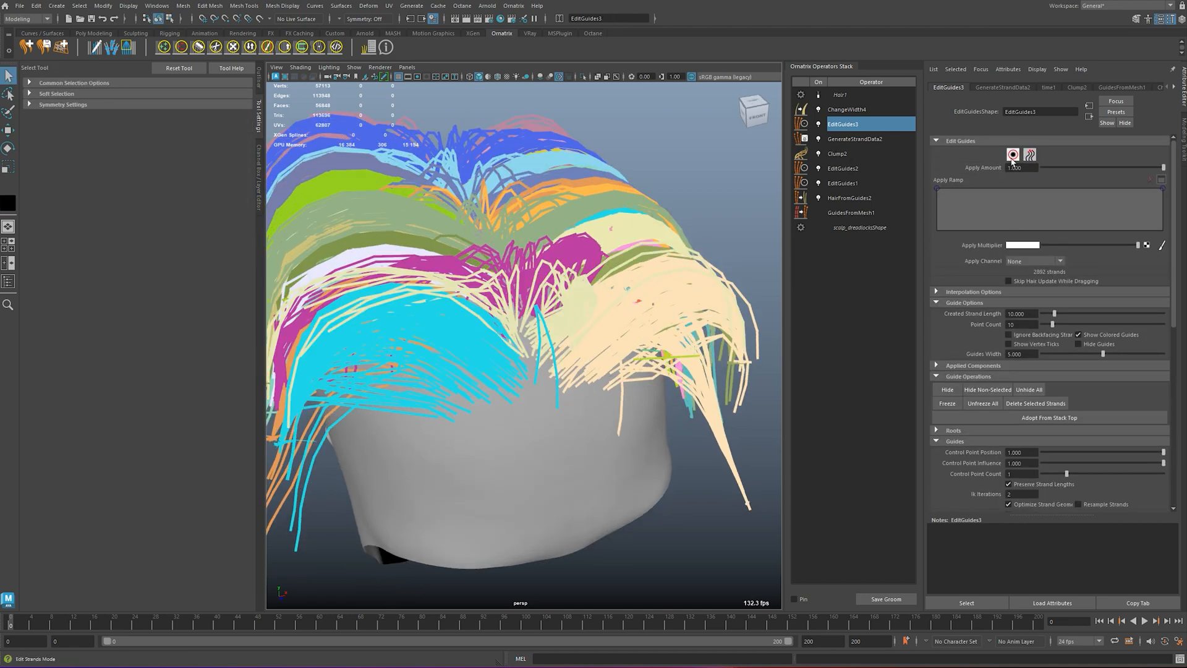
pyautogui.click(1013, 156)
pyautogui.keyDown('alt'); pyautogui.moveTo(560, 267); pyautogui.dragTo(567, 305); pyautogui.keyUp('alt')
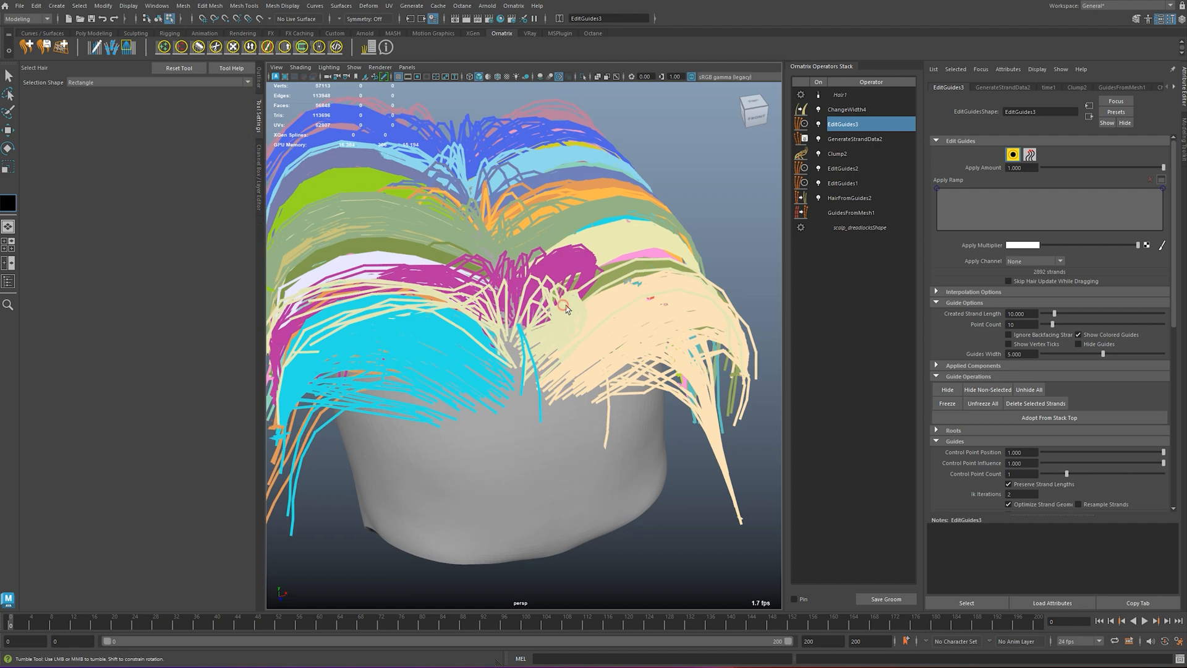
pyautogui.click(566, 306)
pyautogui.scroll(-8, 1004, 367)
pyautogui.click(1008, 286)
pyautogui.keyDown('alt'); pyautogui.moveTo(621, 224); pyautogui.dragTo(648, 221); pyautogui.keyUp('alt')
pyautogui.moveTo(621, 313)
pyautogui.keyDown('alt'); pyautogui.mouseDown()
pyautogui.moveTo(539, 307)
pyautogui.moveTo(571, 269)
pyautogui.moveTo(628, 307)
pyautogui.moveTo(641, 280)
pyautogui.moveTo(663, 272)
pyautogui.moveTo(636, 281)
pyautogui.mouseUp(); pyautogui.keyUp('alt')
# - Comb the selected cream strands outward to the right of the parting with the Comb brush
pyautogui.click(198, 48)
pyautogui.scroll(-4, 554, 285)
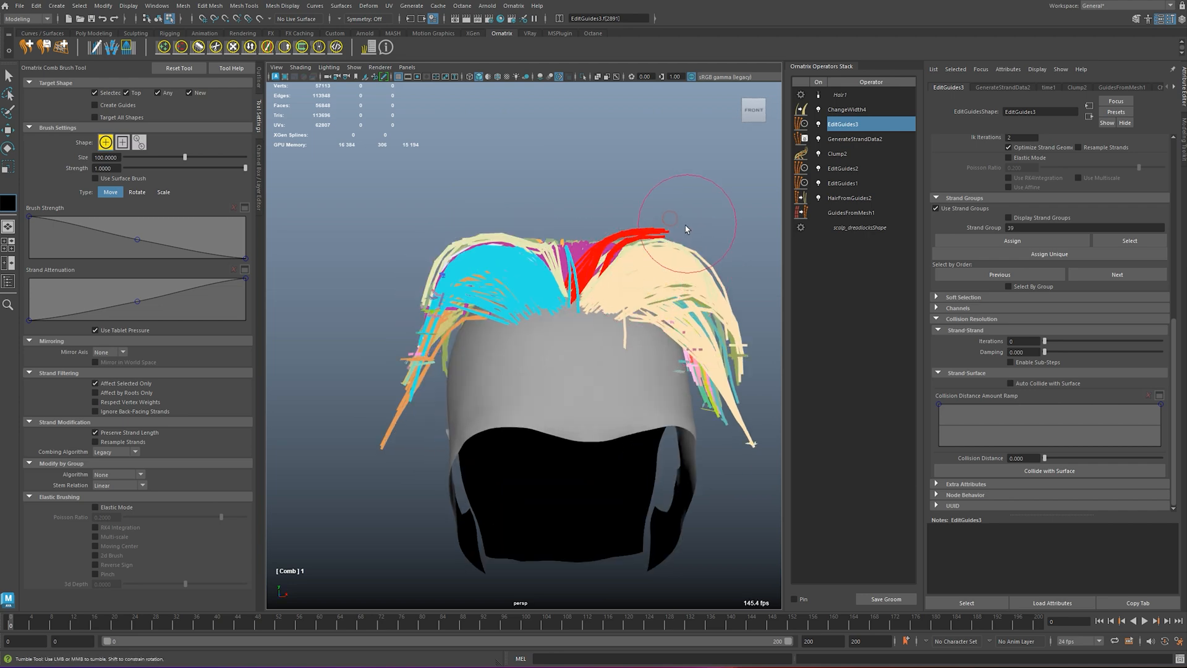
pyautogui.keyDown('alt'); pyautogui.moveTo(685, 221); pyautogui.dragTo(637, 336); pyautogui.keyUp('alt')
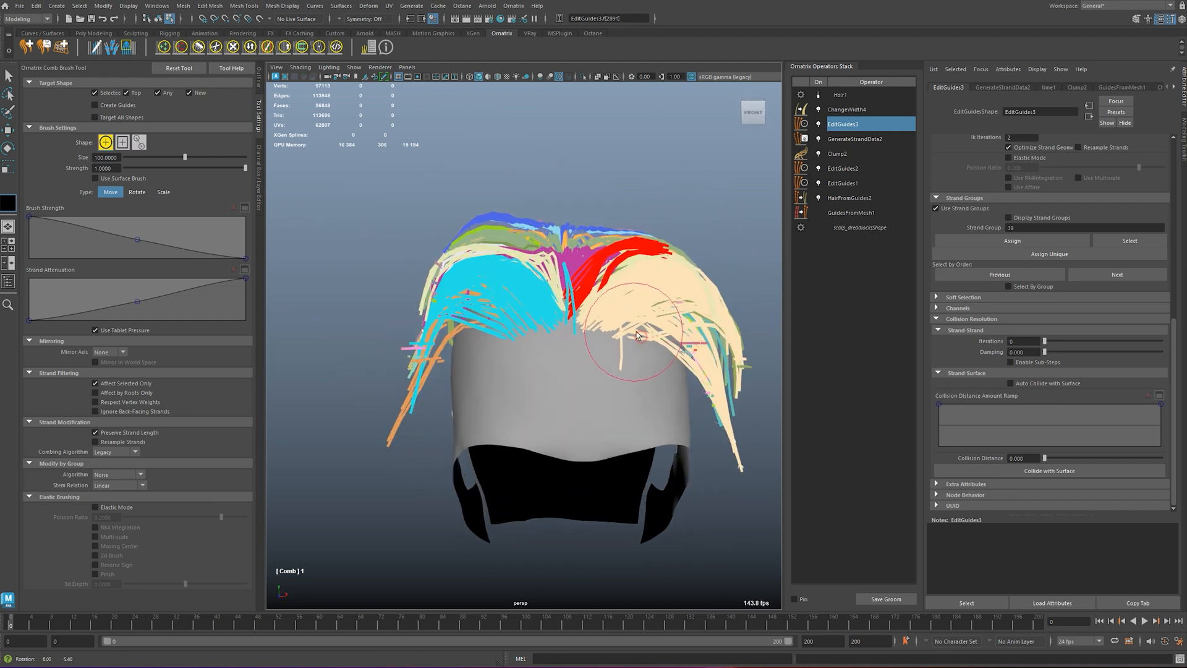
pyautogui.scroll(10, 588, 337)
# - Box-select the strands around the middle of the parting and comb them clear of it
pyautogui.press('q')
pyautogui.moveTo(496, 173)
pyautogui.mouseDown()
pyautogui.moveTo(549, 238)
pyautogui.moveTo(591, 240)
pyautogui.moveTo(548, 243)
pyautogui.mouseUp()
pyautogui.press('y')
pyautogui.scroll(-5, 598, 218)
pyautogui.keyDown('alt'); pyautogui.moveTo(534, 289); pyautogui.dragTo(507, 228); pyautogui.keyUp('alt')
# - Select the magenta group's strands at the parting with Select By Group off, and comb them outward
pyautogui.press('q')
pyautogui.scroll(5, 547, 290)
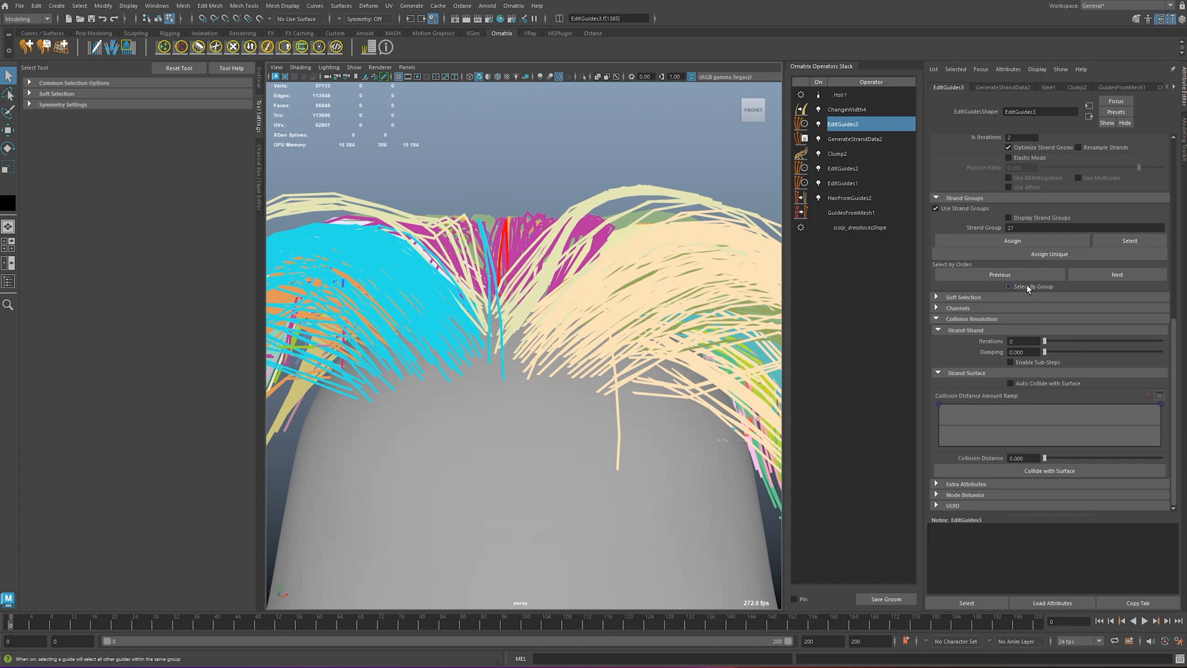
pyautogui.keyDown('alt'); pyautogui.moveTo(516, 241); pyautogui.dragTo(532, 279); pyautogui.keyUp('alt')
pyautogui.click(198, 47)
pyautogui.moveTo(508, 206)
pyautogui.keyDown('alt'); pyautogui.mouseDown()
pyautogui.moveTo(552, 301)
pyautogui.moveTo(610, 287)
pyautogui.mouseUp(); pyautogui.keyUp('alt')
pyautogui.moveTo(538, 298)
pyautogui.keyDown('alt'); pyautogui.mouseDown()
pyautogui.moveTo(532, 317)
pyautogui.moveTo(529, 302)
pyautogui.moveTo(479, 346)
pyautogui.moveTo(559, 312)
pyautogui.moveTo(540, 192)
pyautogui.moveTo(530, 193)
pyautogui.moveTo(547, 242)
pyautogui.moveTo(533, 321)
pyautogui.moveTo(631, 307)
pyautogui.moveTo(526, 298)
pyautogui.mouseUp(); pyautogui.keyUp('alt')
pyautogui.scroll(5, 550, 306)
# - Select the green group behind the magenta one by group, then disable Select By Group and deselect its outer strands
pyautogui.press('q')
pyautogui.click(546, 334)
pyautogui.click(461, 374)
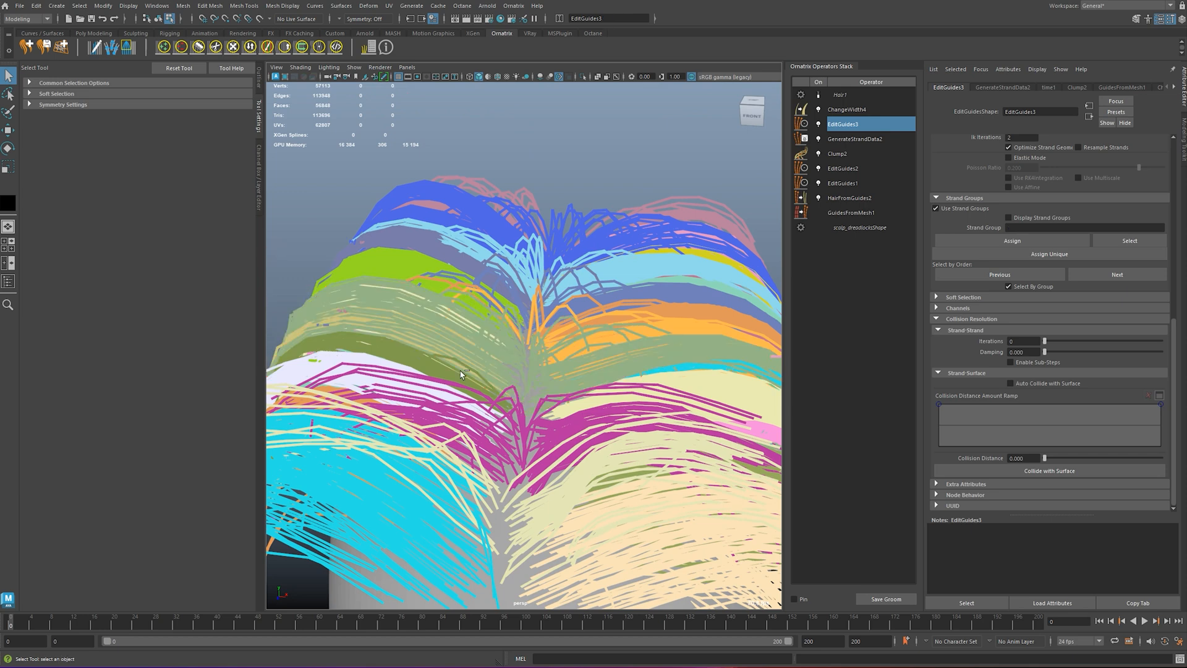
pyautogui.click(537, 354)
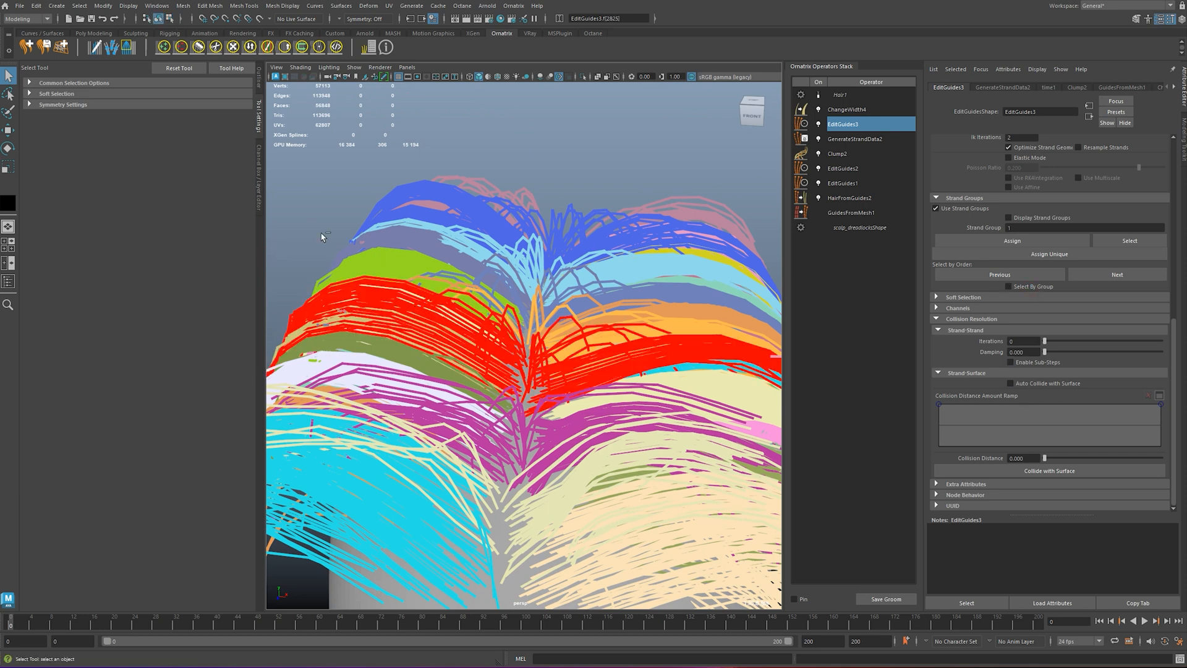
pyautogui.keyDown('alt'); pyautogui.moveTo(374, 351); pyautogui.dragTo(651, 337); pyautogui.keyUp('alt')
pyautogui.keyDown('ctrl'); pyautogui.moveTo(737, 367); pyautogui.dragTo(744, 369); pyautogui.keyUp('ctrl')
# - Set the Comb brush's combing algorithm to Local and comb the selected green strands away from the parting
pyautogui.moveTo(674, 377)
pyautogui.keyDown('alt'); pyautogui.mouseDown()
pyautogui.moveTo(594, 346)
pyautogui.moveTo(525, 345)
pyautogui.moveTo(587, 314)
pyautogui.mouseUp(); pyautogui.keyUp('alt')
pyautogui.press('y')
pyautogui.scroll(-5, 544, 359)
pyautogui.hotkey('ctrl', 'z')
pyautogui.click(120, 452)
pyautogui.click(117, 475)
pyautogui.moveTo(577, 365)
pyautogui.keyDown('alt'); pyautogui.mouseDown()
pyautogui.moveTo(560, 324)
pyautogui.moveTo(628, 301)
pyautogui.moveTo(533, 356)
pyautogui.mouseUp(); pyautogui.keyUp('alt')
pyautogui.moveTo(459, 337); pyautogui.dragTo(377, 323)
pyautogui.moveTo(449, 348)
pyautogui.keyDown('alt'); pyautogui.mouseDown()
pyautogui.moveTo(433, 370)
pyautogui.moveTo(418, 369)
pyautogui.moveTo(418, 352)
pyautogui.moveTo(343, 325)
pyautogui.moveTo(454, 346)
pyautogui.mouseUp(); pyautogui.keyUp('alt')
pyautogui.keyDown('alt'); pyautogui.moveTo(455, 345); pyautogui.dragTo(514, 400, button='right'); pyautogui.keyUp('alt')
# - Select the orange group at the parting by group, then disable Select By Group and keep only its strands near the parting
pyautogui.press('q')
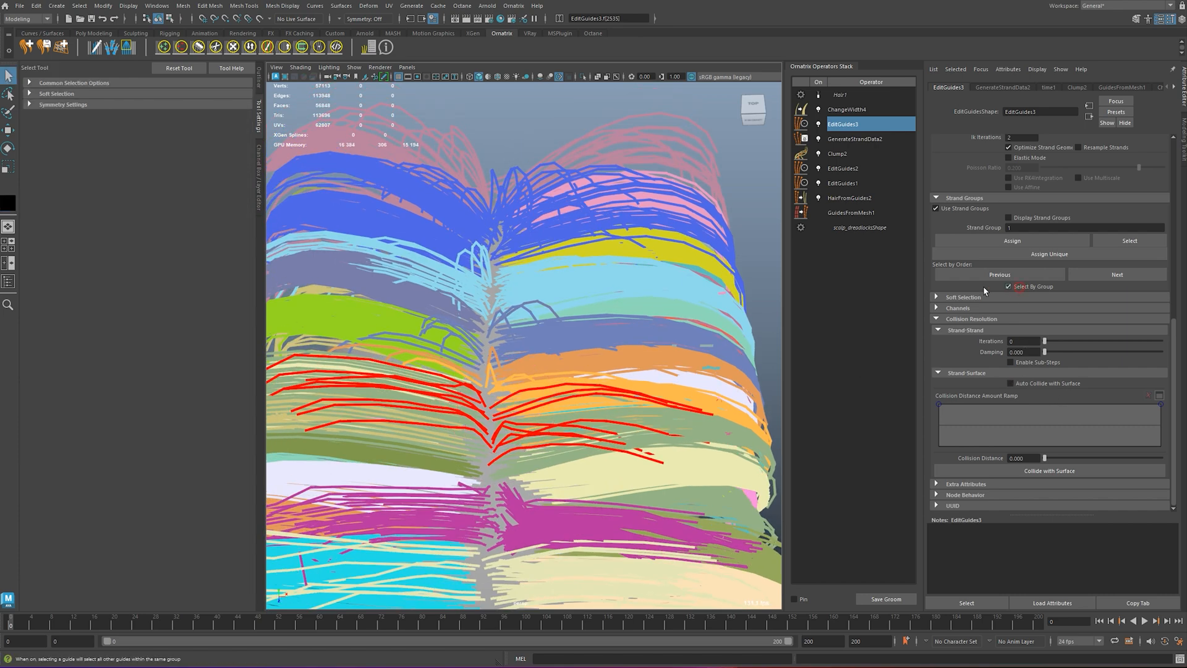
pyautogui.click(492, 371)
pyautogui.keyDown('alt'); pyautogui.moveTo(493, 371); pyautogui.dragTo(432, 346); pyautogui.keyUp('alt')
pyautogui.click(1025, 289)
pyautogui.moveTo(628, 344)
pyautogui.keyDown('ctrl'); pyautogui.mouseDown()
pyautogui.moveTo(561, 413)
pyautogui.moveTo(593, 324)
pyautogui.moveTo(559, 318)
pyautogui.moveTo(555, 337)
pyautogui.moveTo(552, 321)
pyautogui.mouseUp(); pyautogui.keyUp('ctrl')
# - Comb the selected orange strands outward to their own sides of the parting with the Comb brush
pyautogui.press('y')
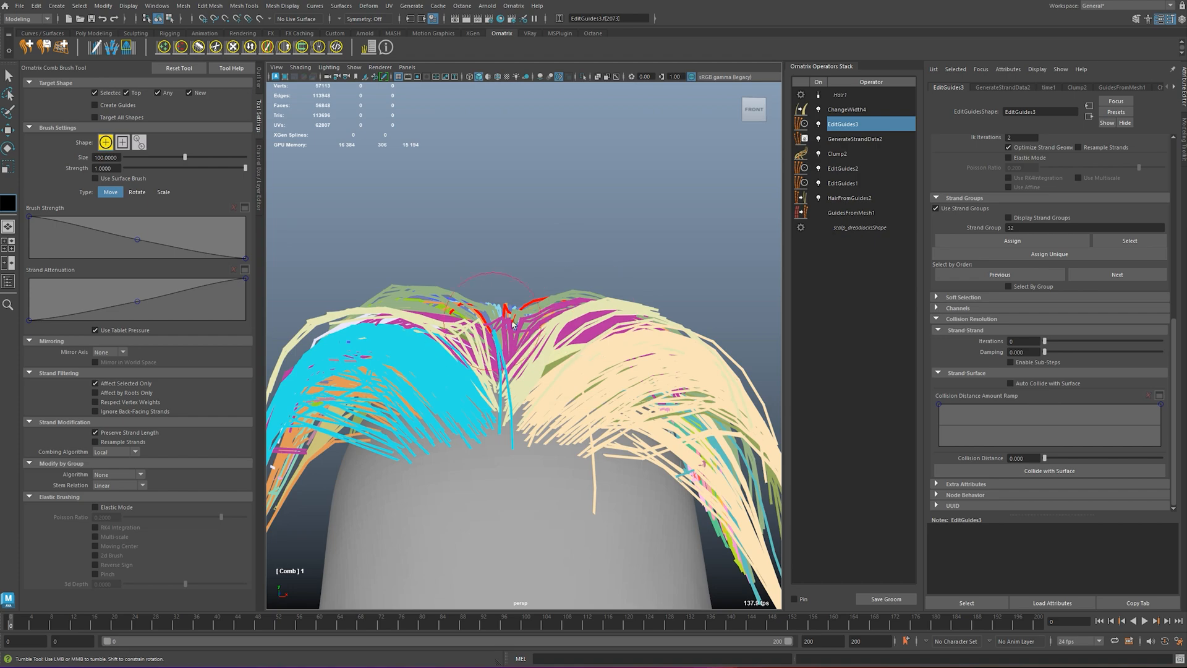
pyautogui.keyDown('alt'); pyautogui.moveTo(441, 317); pyautogui.dragTo(501, 298); pyautogui.keyUp('alt')
pyautogui.scroll(-3, 445, 294)
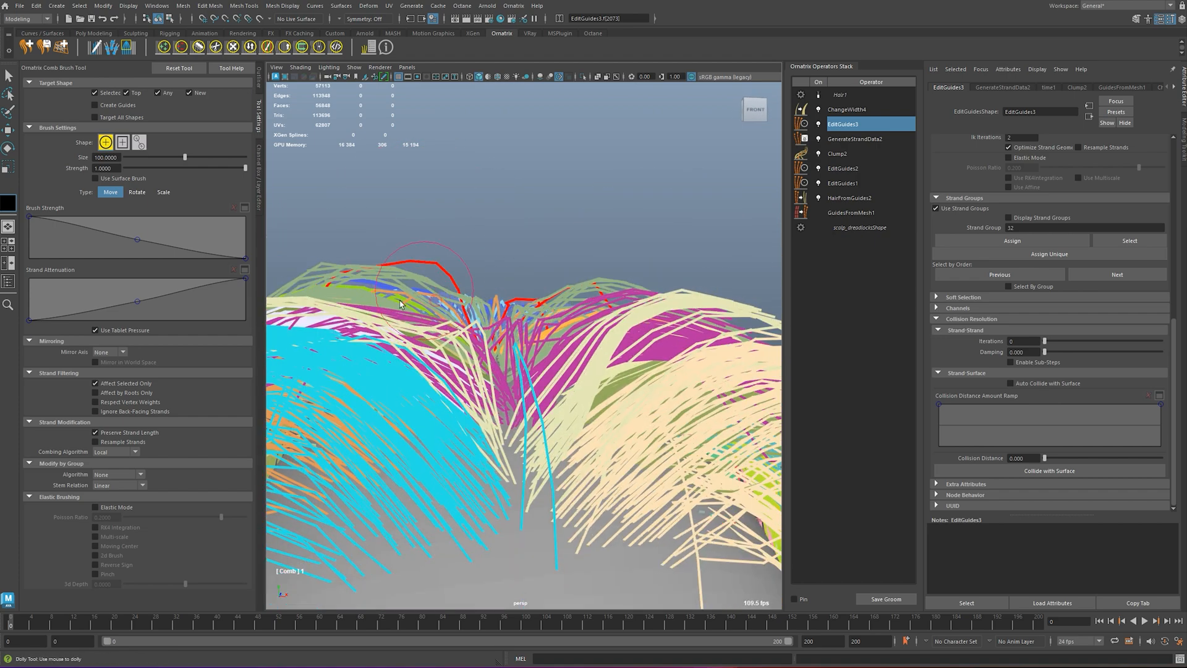
pyautogui.moveTo(612, 275)
pyautogui.mouseDown()
pyautogui.moveTo(649, 259)
pyautogui.moveTo(645, 294)
pyautogui.moveTo(567, 323)
pyautogui.moveTo(518, 300)
pyautogui.moveTo(502, 268)
pyautogui.moveTo(615, 313)
pyautogui.moveTo(618, 297)
pyautogui.moveTo(591, 291)
pyautogui.moveTo(575, 309)
pyautogui.moveTo(562, 284)
pyautogui.moveTo(568, 324)
pyautogui.moveTo(603, 264)
pyautogui.moveTo(591, 279)
pyautogui.mouseUp()
pyautogui.scroll(-4, 623, 305)
# - Display the full hair to examine the parting from several angles, and return to the guide display
pyautogui.click(819, 99)
pyautogui.press('q')
pyautogui.keyDown('alt'); pyautogui.moveTo(614, 355); pyautogui.dragTo(616, 281, button='right'); pyautogui.keyUp('alt')
pyautogui.keyDown('alt'); pyautogui.moveTo(651, 249); pyautogui.dragTo(618, 253); pyautogui.keyUp('alt')
pyautogui.keyDown('alt'); pyautogui.moveTo(617, 252); pyautogui.dragTo(607, 220, button='right'); pyautogui.keyUp('alt')
pyautogui.moveTo(608, 220)
pyautogui.keyDown('alt'); pyautogui.mouseDown()
pyautogui.moveTo(572, 249)
pyautogui.moveTo(604, 238)
pyautogui.mouseUp(); pyautogui.keyUp('alt')
pyautogui.keyDown('alt'); pyautogui.moveTo(604, 239); pyautogui.dragTo(579, 281, button='right'); pyautogui.keyUp('alt')
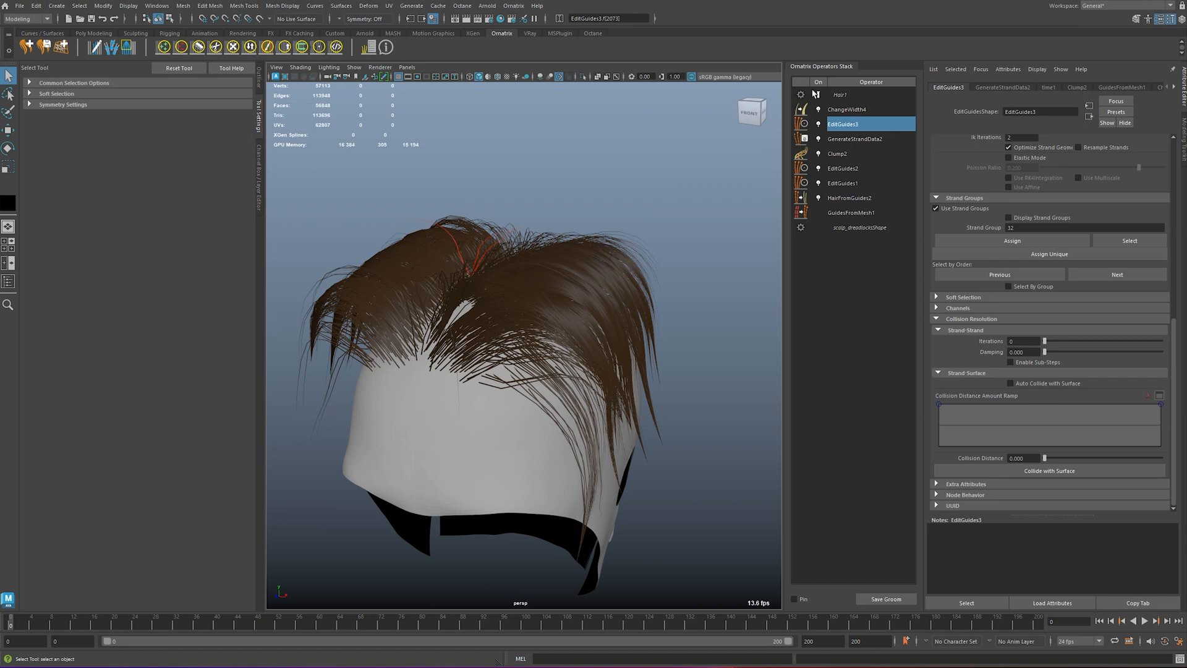
pyautogui.click(820, 94)
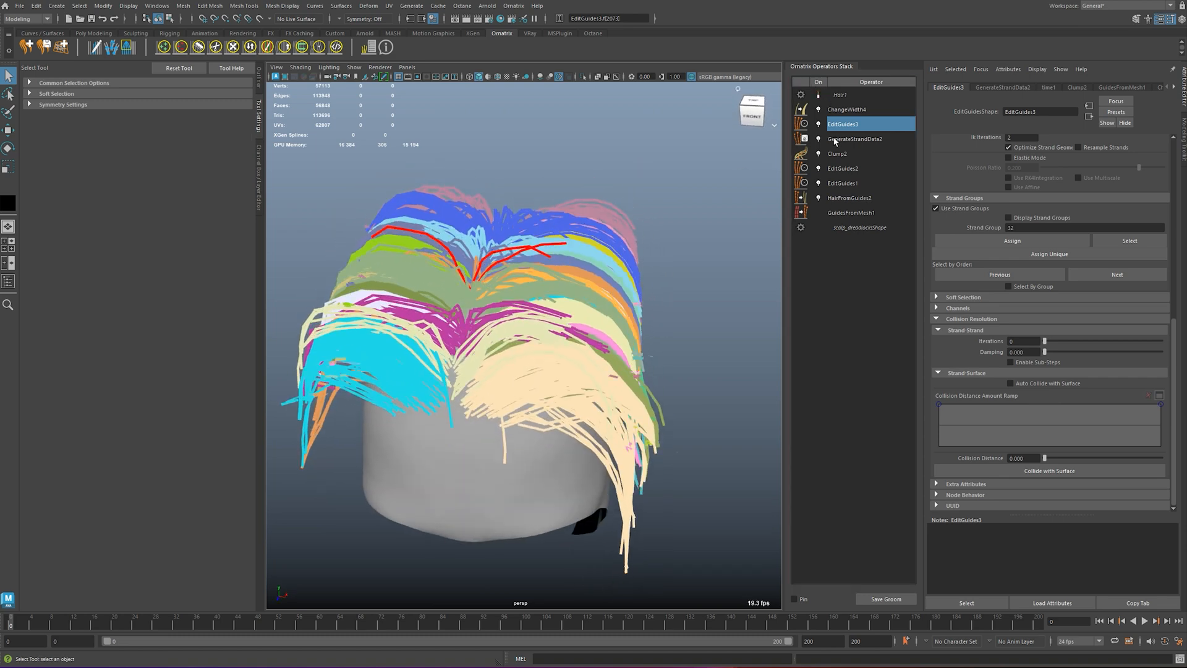
# - Add another Edit Guides operator above EditGuides3 in the operator stack
pyautogui.click(517, 7)
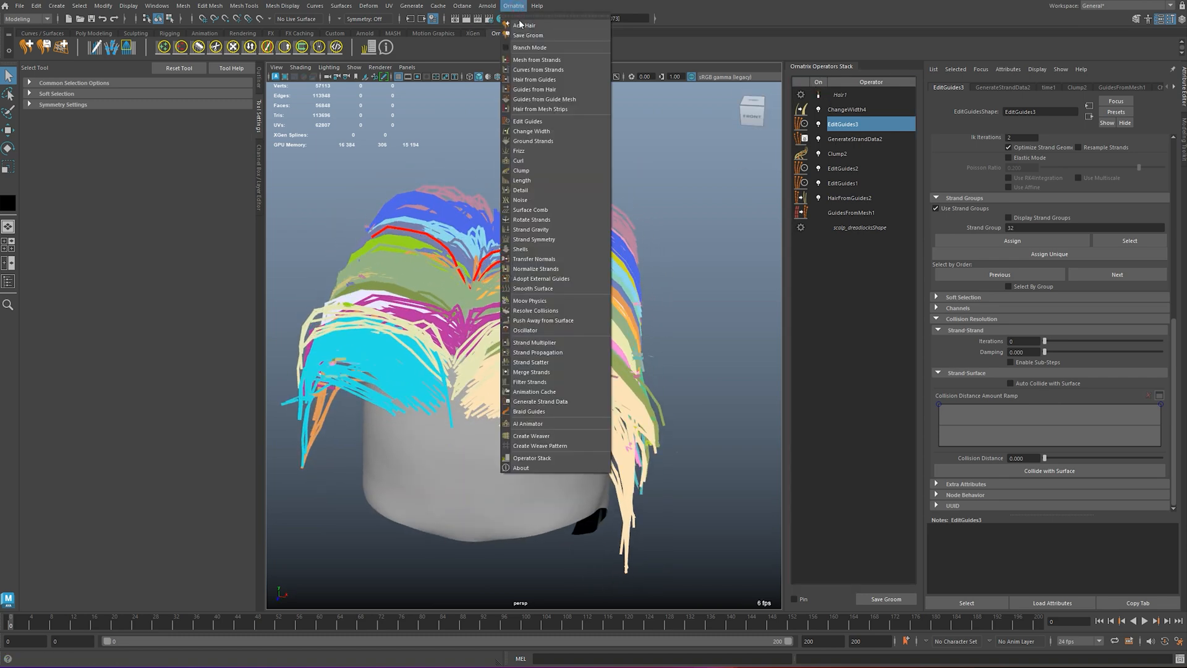
pyautogui.click(551, 124)
pyautogui.scroll(6, 1015, 264)
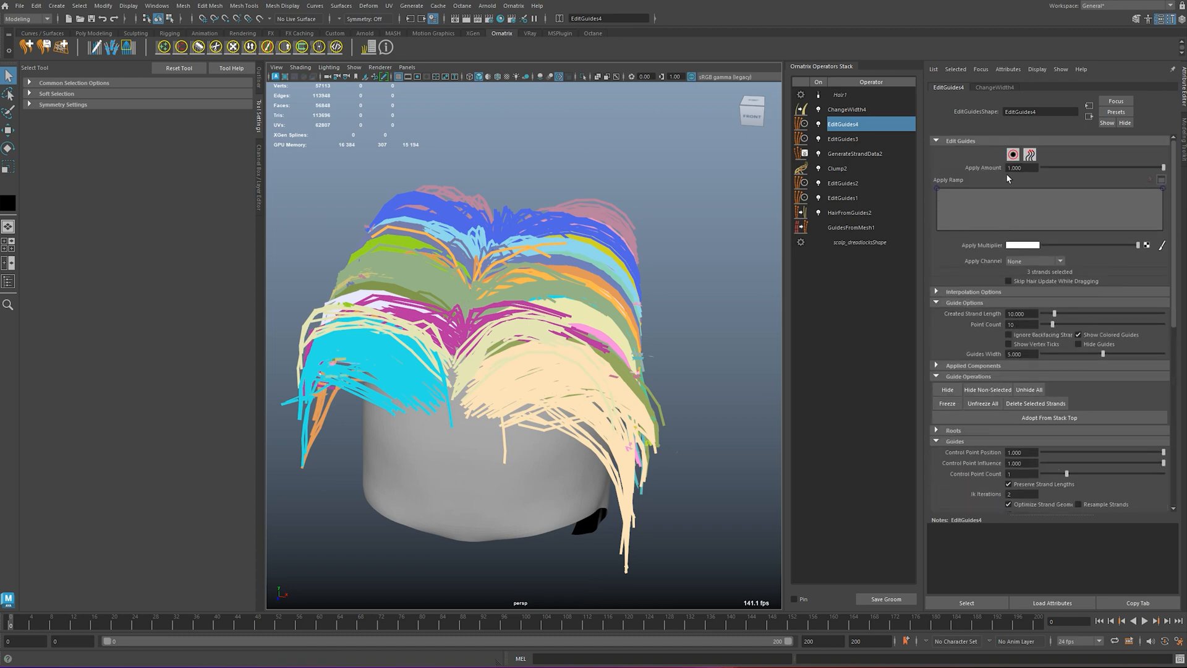
# - Select the strands right of the parting in EditGuides4, enable Use Strand Groups, and assign them to strand group 1
pyautogui.scroll(-3, 547, 247)
pyautogui.keyDown('alt'); pyautogui.moveTo(545, 247); pyautogui.dragTo(679, 477); pyautogui.keyUp('alt')
pyautogui.moveTo(637, 337)
pyautogui.keyDown('alt'); pyautogui.mouseDown()
pyautogui.moveTo(624, 392)
pyautogui.moveTo(619, 349)
pyautogui.mouseUp(); pyautogui.keyUp('alt')
pyautogui.scroll(-5, 1010, 324)
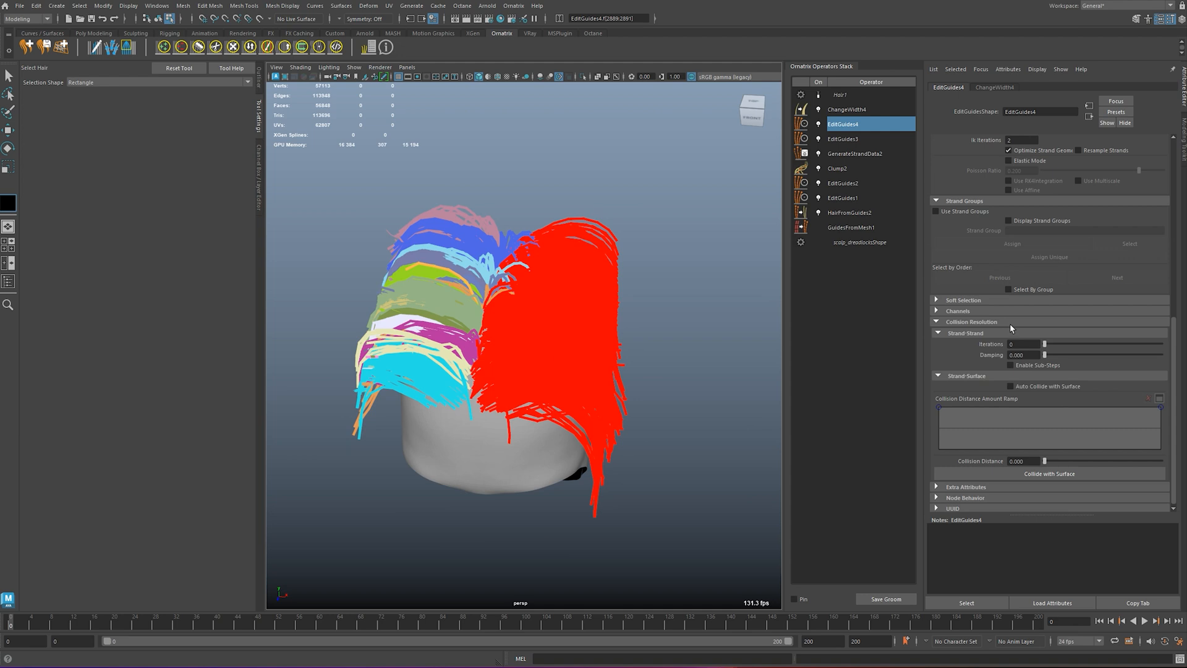
pyautogui.click(936, 210)
pyautogui.click(1037, 230)
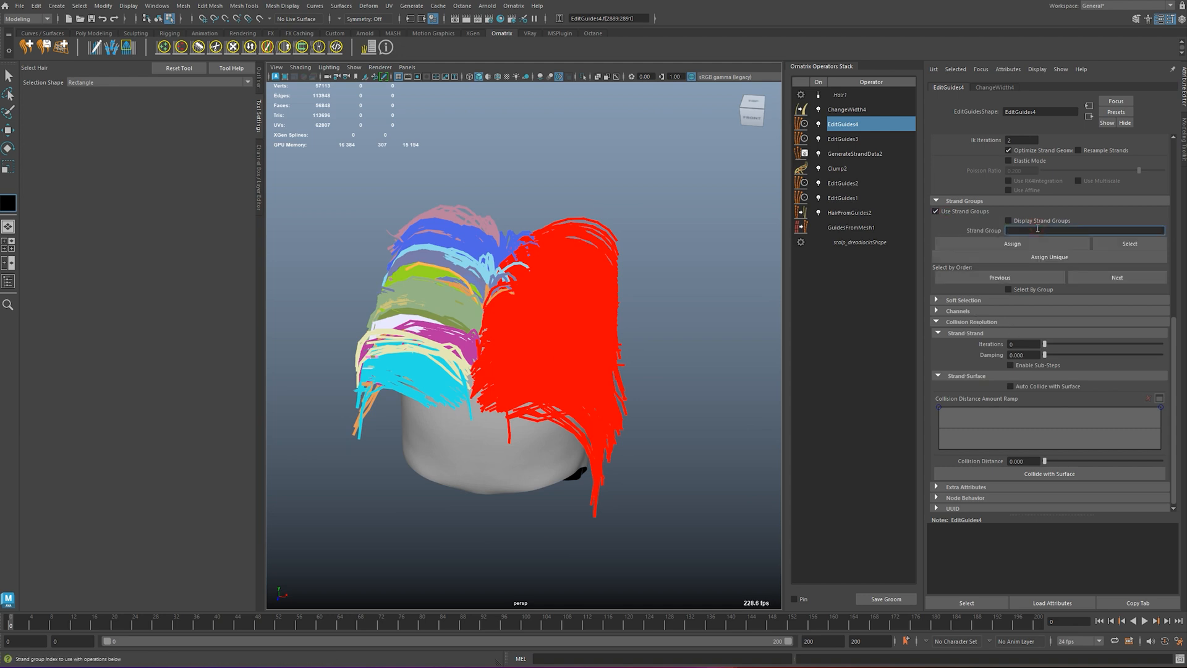
pyautogui.click(1030, 245)
# - Select the strands left of the parting, enable Select By Group, and invert the group 1 selection to take all remaining strands
pyautogui.keyDown('alt'); pyautogui.moveTo(569, 297); pyautogui.dragTo(579, 247); pyautogui.keyUp('alt')
pyautogui.moveTo(394, 209); pyautogui.dragTo(515, 471)
pyautogui.moveTo(537, 384)
pyautogui.keyDown('alt'); pyautogui.mouseDown()
pyautogui.moveTo(539, 482)
pyautogui.moveTo(540, 402)
pyautogui.mouseUp(); pyautogui.keyUp('alt')
pyautogui.scroll(4, 504, 297)
pyautogui.keyDown('alt'); pyautogui.moveTo(504, 297); pyautogui.dragTo(530, 355, button='middle'); pyautogui.keyUp('alt')
pyautogui.moveTo(530, 355)
pyautogui.keyDown('alt'); pyautogui.mouseDown()
pyautogui.moveTo(526, 309)
pyautogui.moveTo(529, 352)
pyautogui.mouseUp(); pyautogui.keyUp('alt')
pyautogui.click(1028, 290)
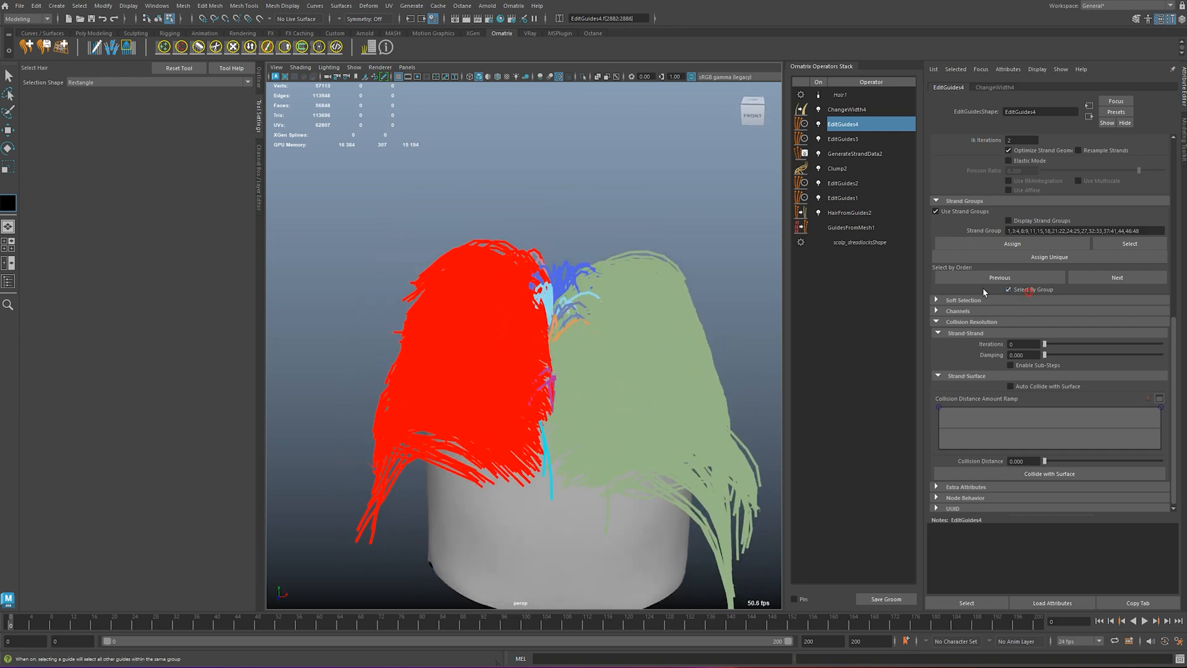
pyautogui.click(691, 325)
pyautogui.hotkey('ctrl', 'shift', 'i')
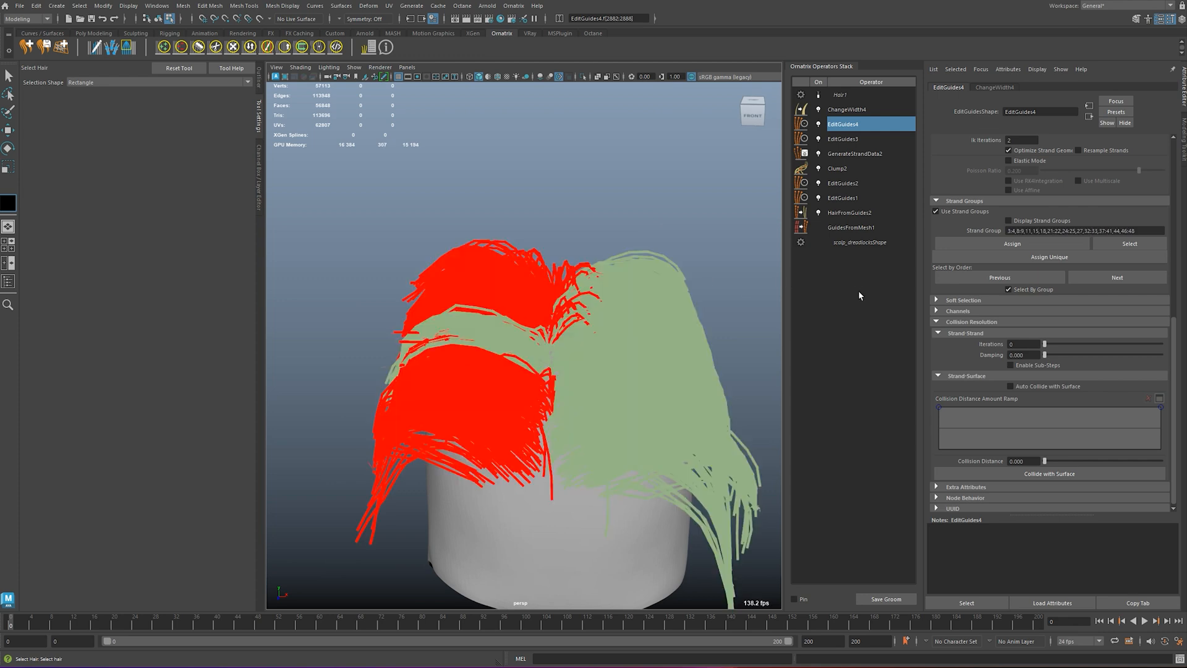
# - Assign the selected strands to strand group 5
pyautogui.tripleClick(1038, 230)
pyautogui.write('2')
pyautogui.moveTo(1030, 229); pyautogui.dragTo(946, 223)
pyautogui.write('5')
pyautogui.press('Return')
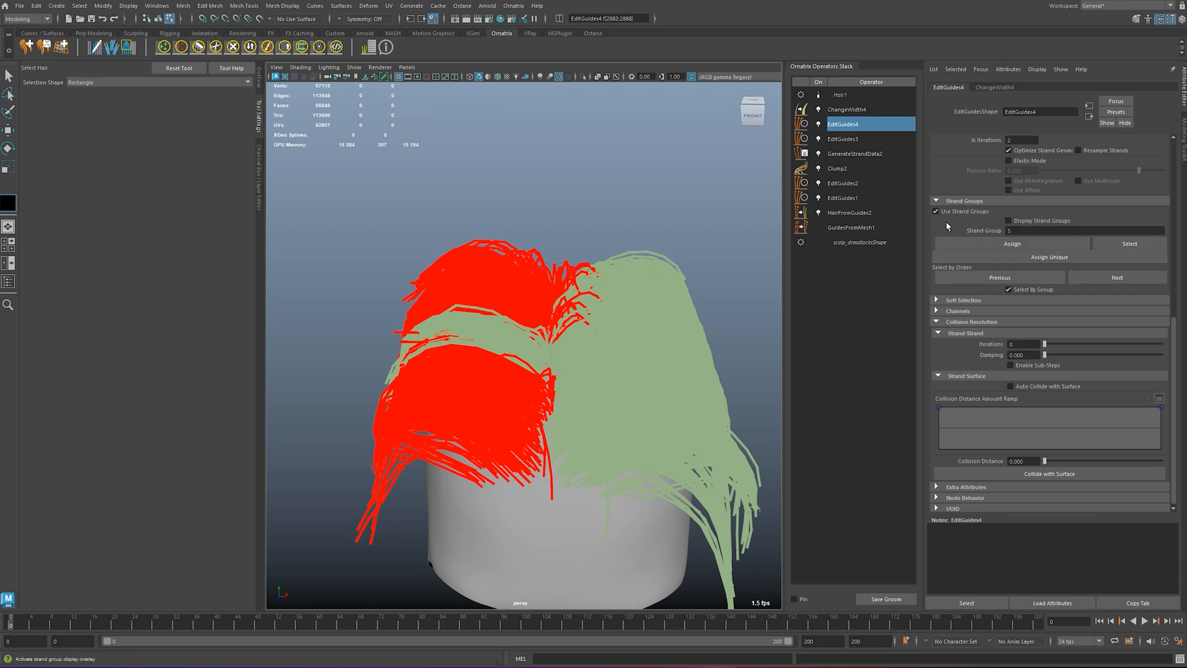
# - Select the strip of strands left of the parting that is still in group 1, excluding the right side, and assign it to strand group 5
pyautogui.keyDown('alt'); pyautogui.moveTo(464, 426); pyautogui.dragTo(537, 369); pyautogui.keyUp('alt')
pyautogui.click(486, 347)
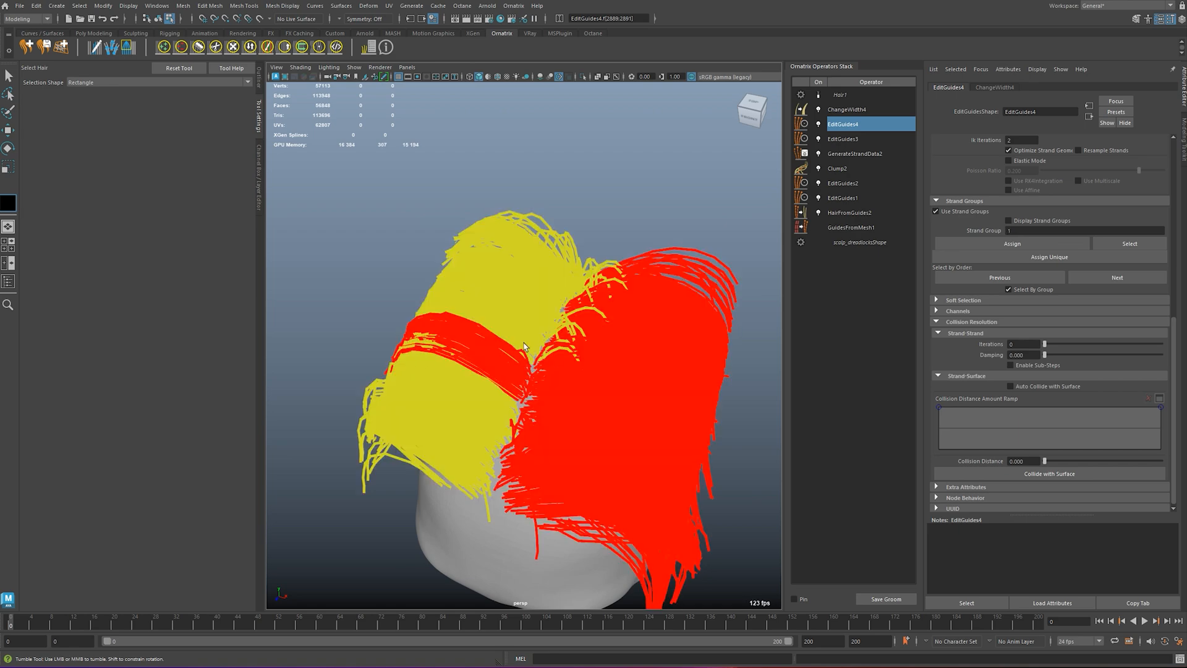
pyautogui.keyDown('alt'); pyautogui.moveTo(586, 304); pyautogui.dragTo(618, 272); pyautogui.keyUp('alt')
pyautogui.keyDown('ctrl'); pyautogui.moveTo(629, 166); pyautogui.dragTo(711, 537); pyautogui.keyUp('ctrl')
pyautogui.keyDown('alt'); pyautogui.moveTo(656, 387); pyautogui.dragTo(639, 336); pyautogui.keyUp('alt')
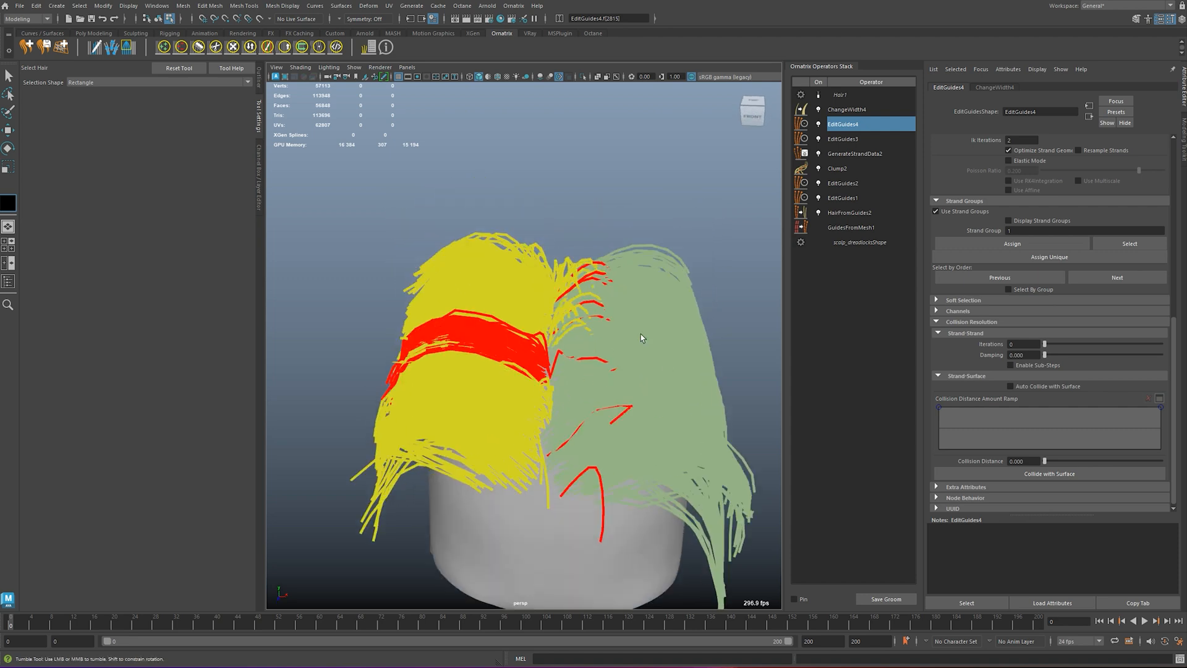
pyautogui.click(1029, 230)
pyautogui.click(1012, 243)
pyautogui.keyDown('alt'); pyautogui.moveTo(576, 272); pyautogui.dragTo(523, 213); pyautogui.keyUp('alt')
pyautogui.scroll(2, 1076, 152)
pyautogui.scroll(5, 1075, 151)
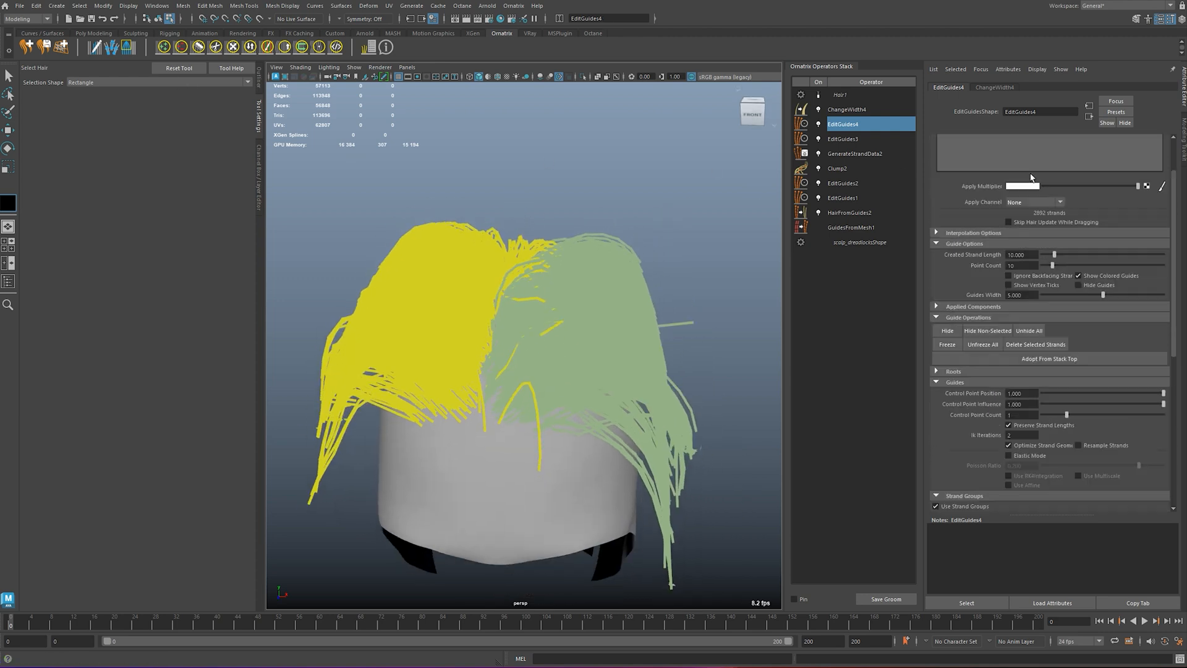
pyautogui.hotkey('ctrl', 'alt', 'd')
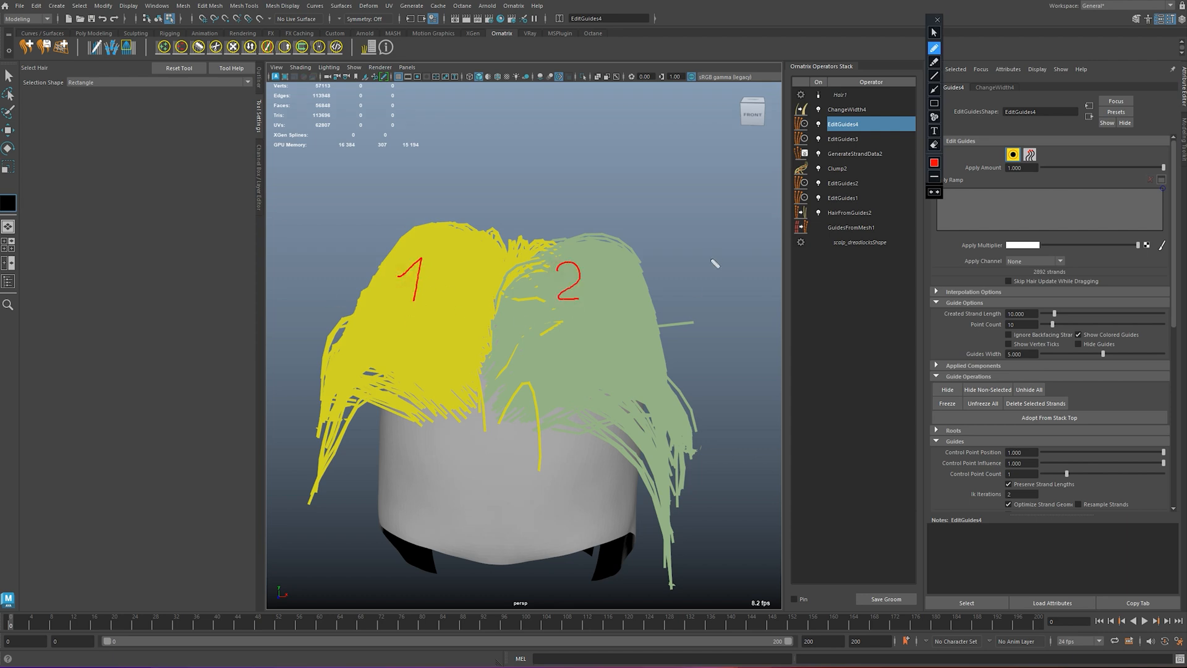
pyautogui.press('Escape')
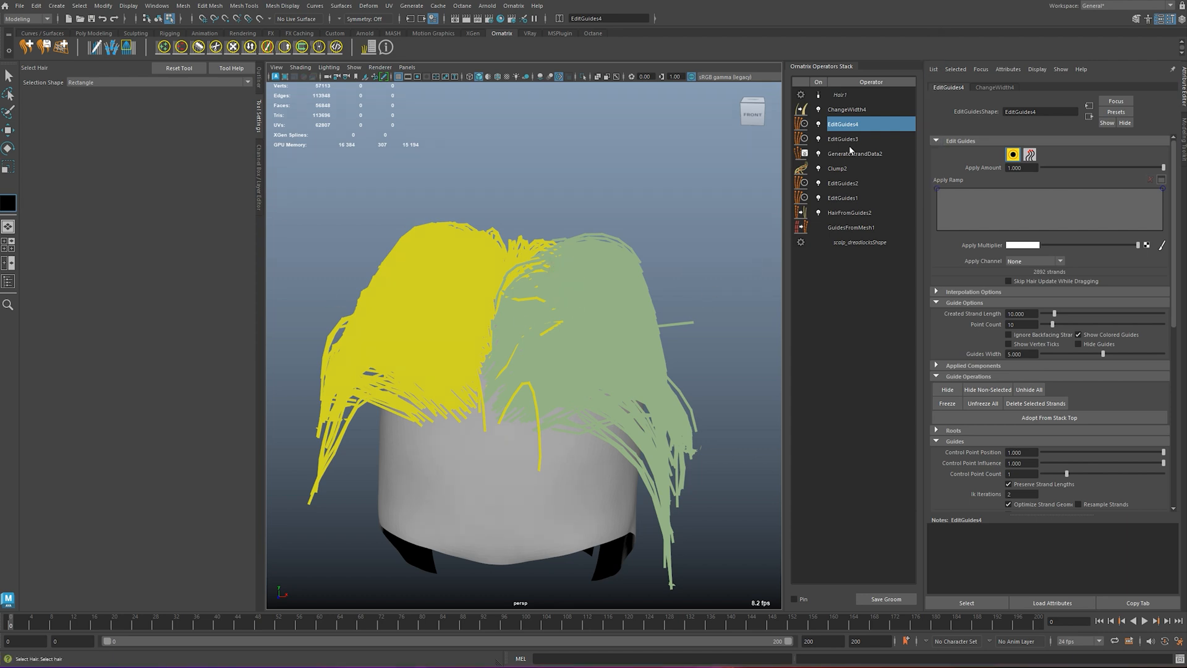
# - Set the ChangeWidth4 operator's width to 0.1 and flatten its width ramp to a constant value along the strand
pyautogui.click(864, 111)
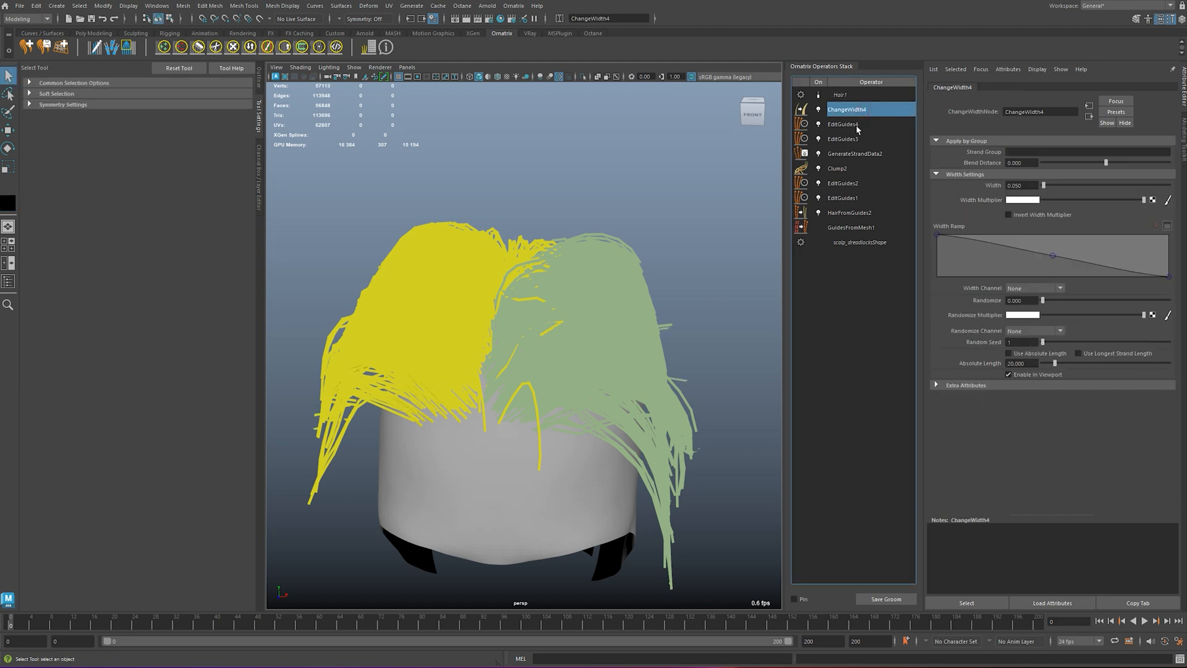
pyautogui.click(1029, 186)
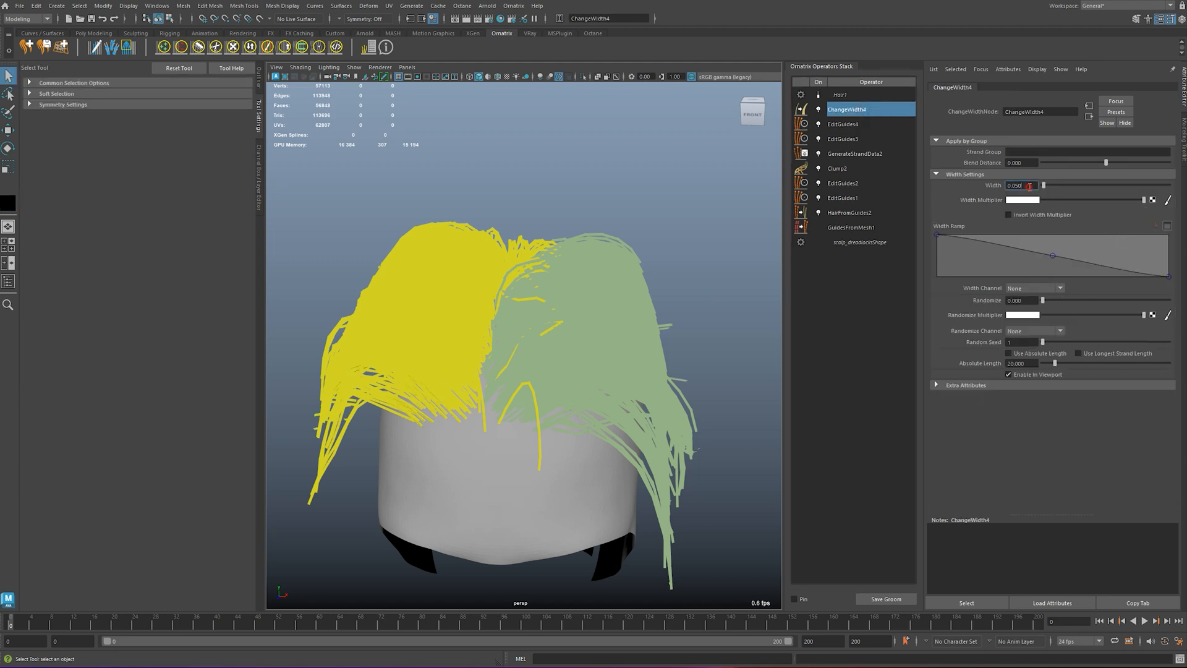
pyautogui.write('1')
pyautogui.press('Return')
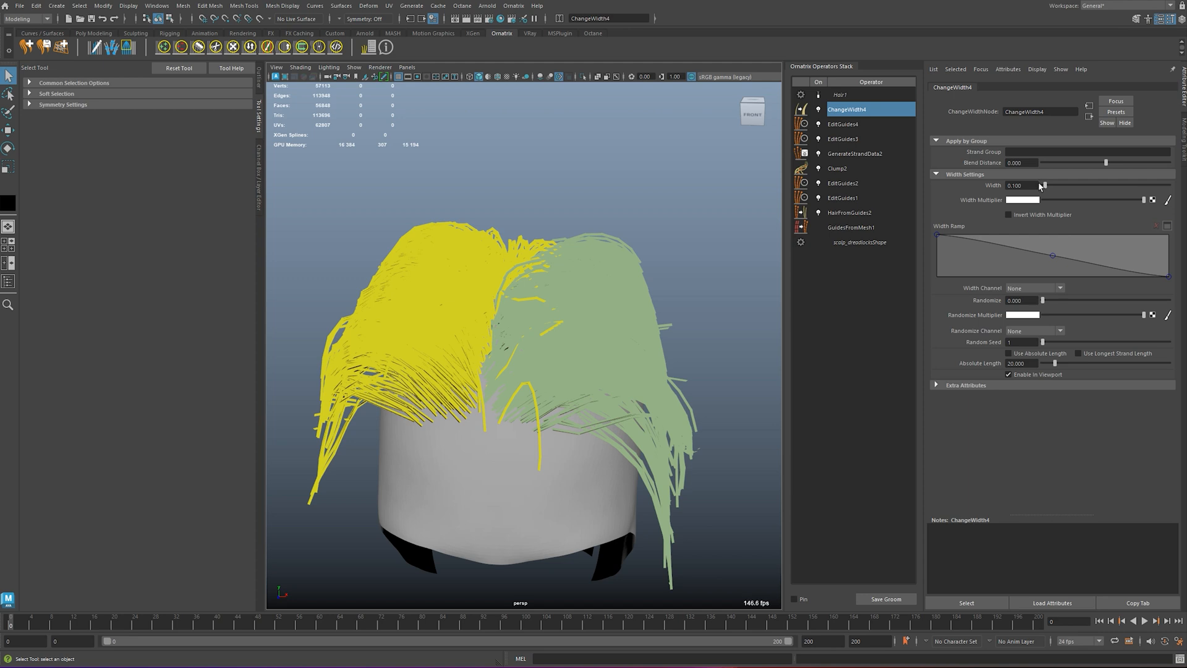
pyautogui.rightClick(1095, 259)
pyautogui.click(1135, 278)
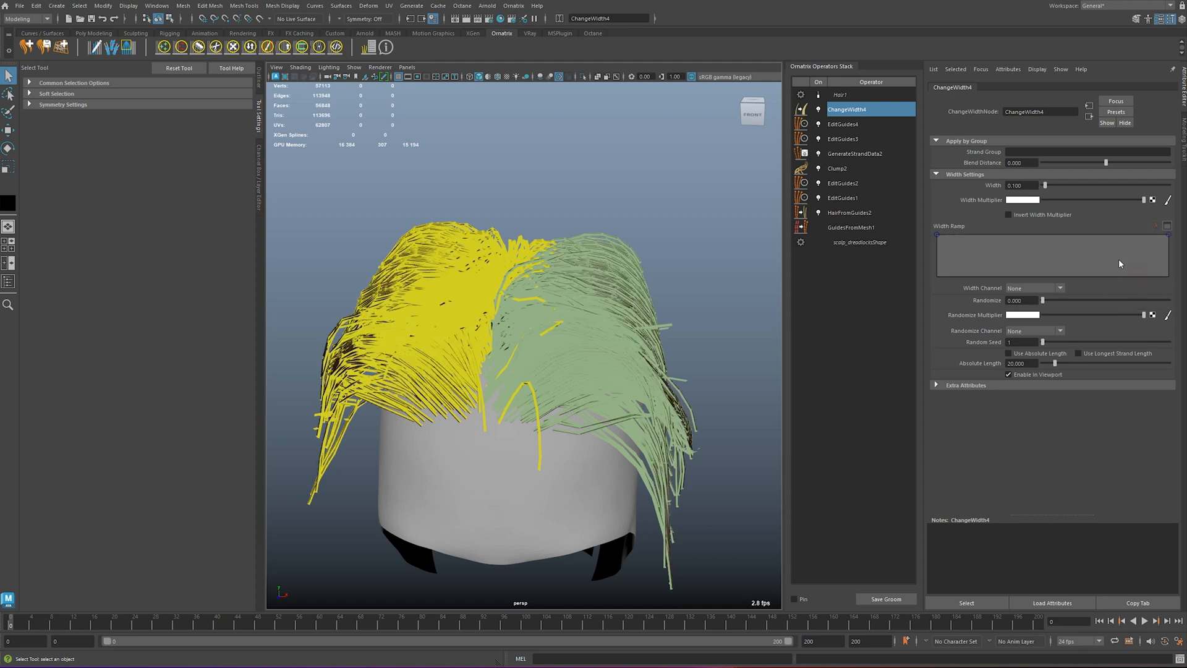
# - Rename the ChangeWidth4 operator as UE_change_width
pyautogui.doubleClick(848, 110)
pyautogui.write('UE_change_width')
pyautogui.press('Return')
# - Select the Hair1 shape, open the export selection options, and enable Export Velocities for the Alembic export
pyautogui.click(845, 95)
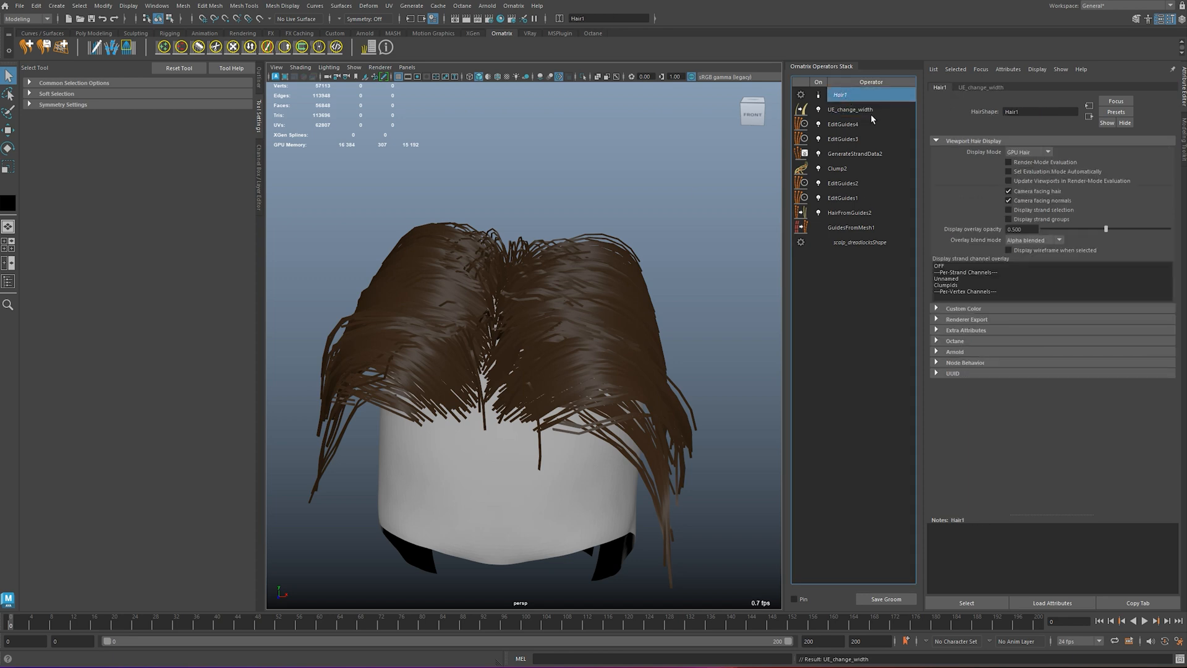
pyautogui.click(18, 6)
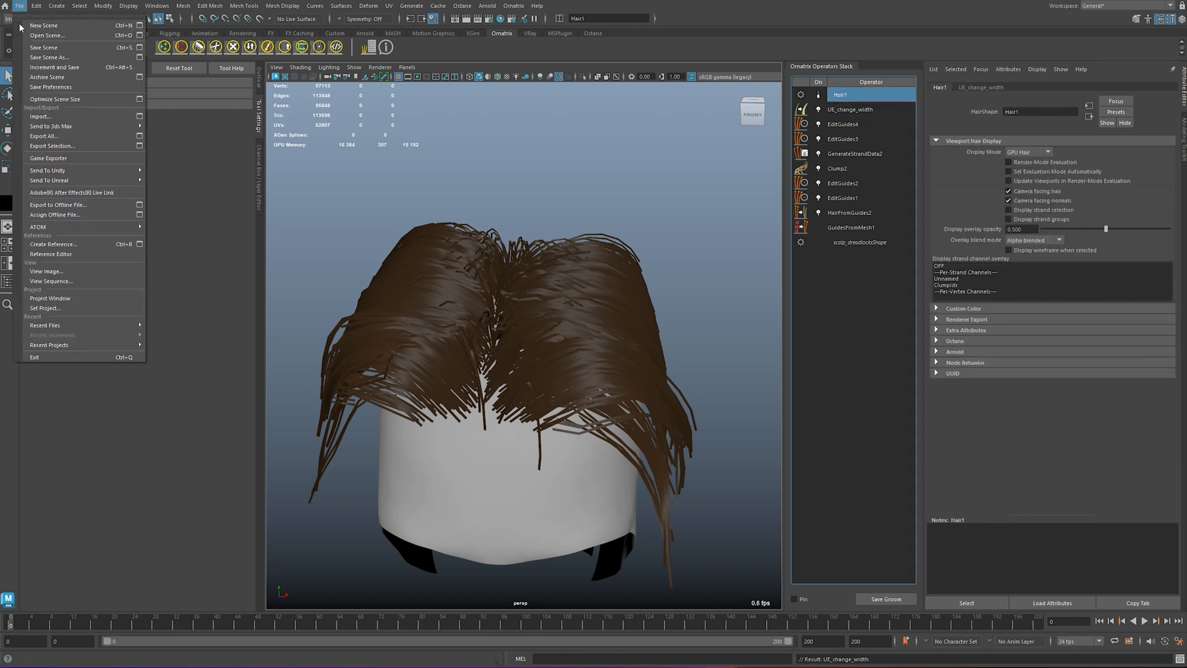
pyautogui.click(140, 146)
pyautogui.moveTo(805, 219); pyautogui.dragTo(806, 295)
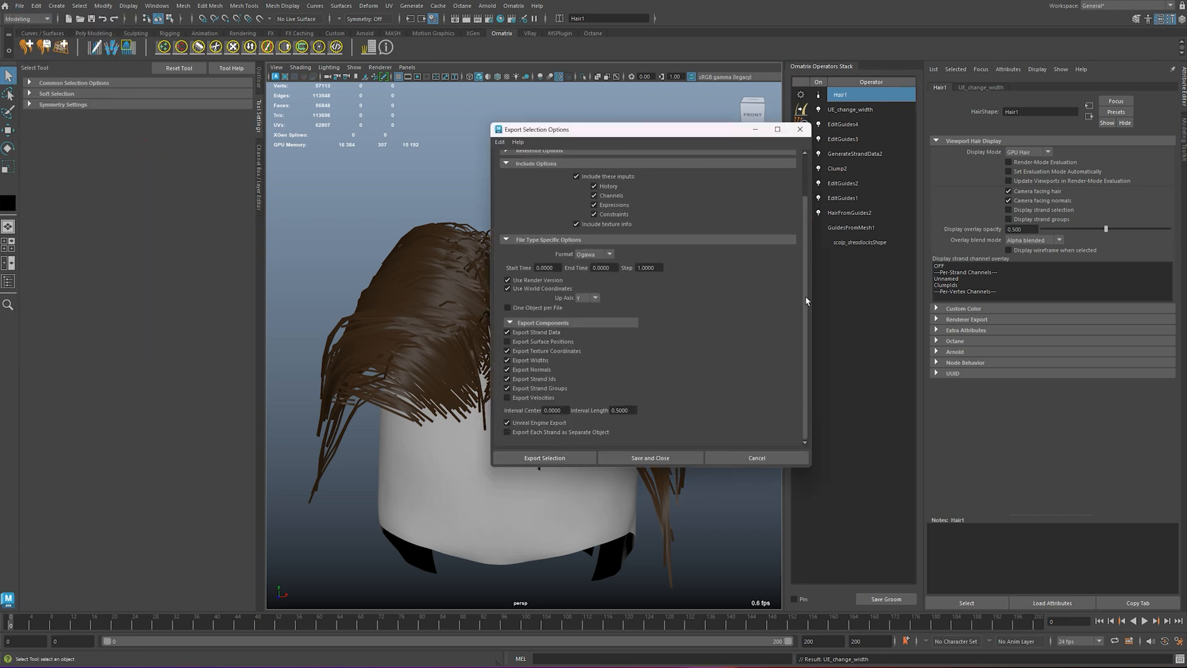
pyautogui.click(508, 398)
pyautogui.hotkey('ctrl', 'alt', 'g')
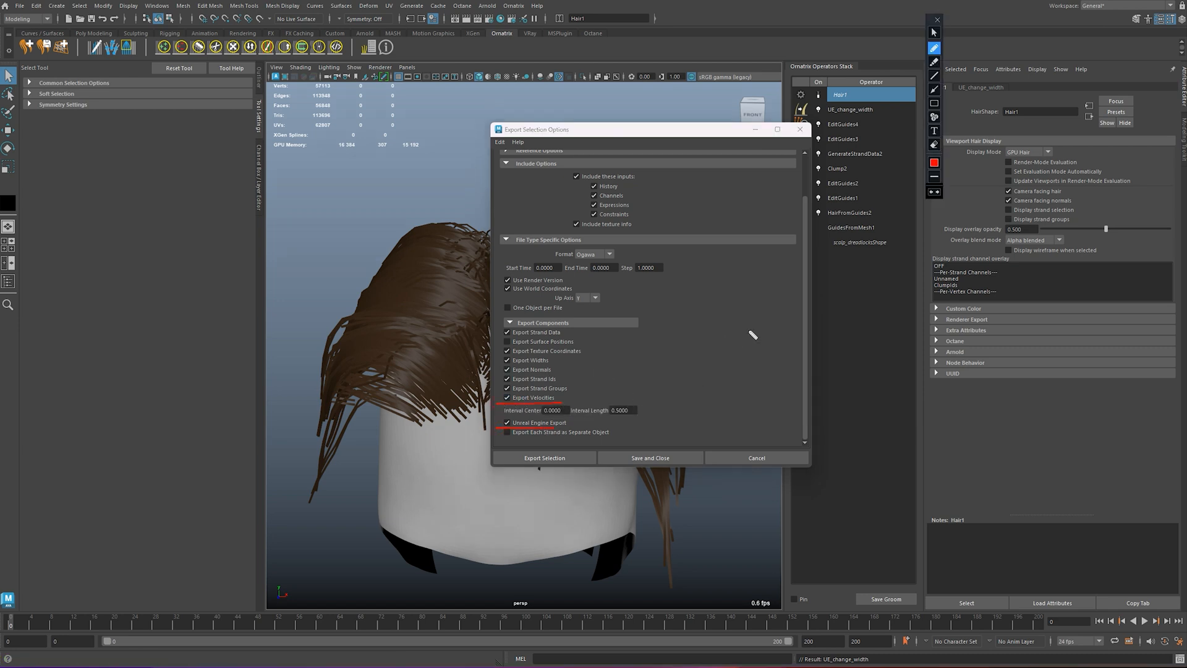
pyautogui.press('Escape')
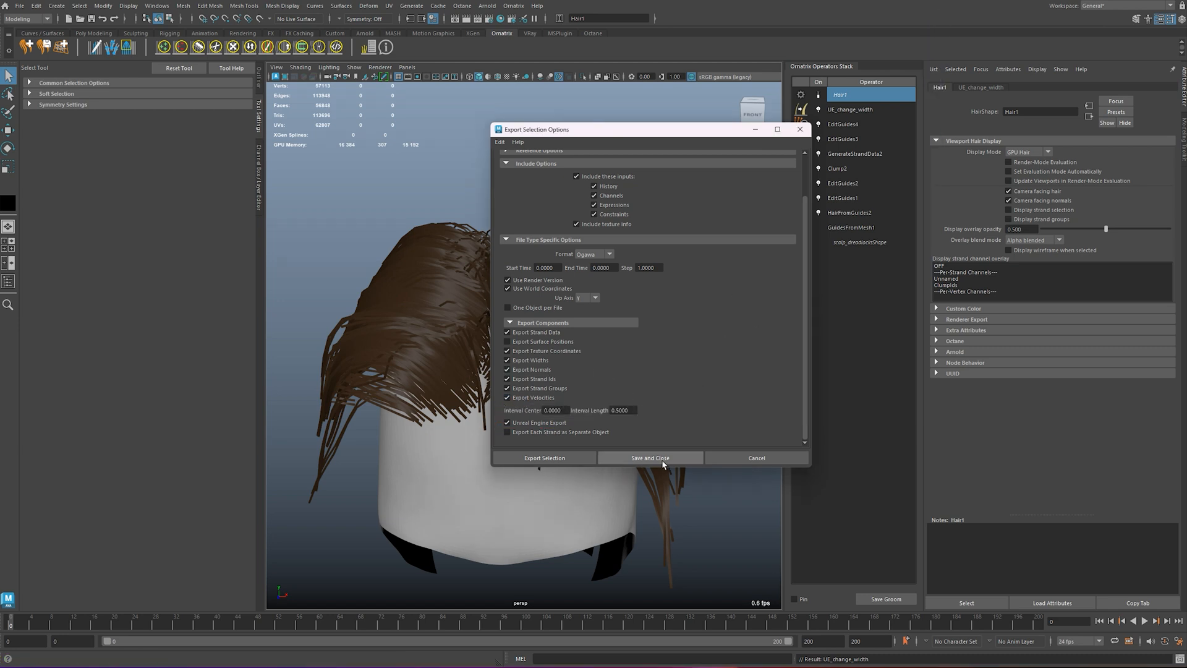
# - Export the selected hair as an Ornatrix Alembic file named Kaira_hair in the UE_TEST folder
pyautogui.click(564, 458)
pyautogui.doubleClick(215, 202)
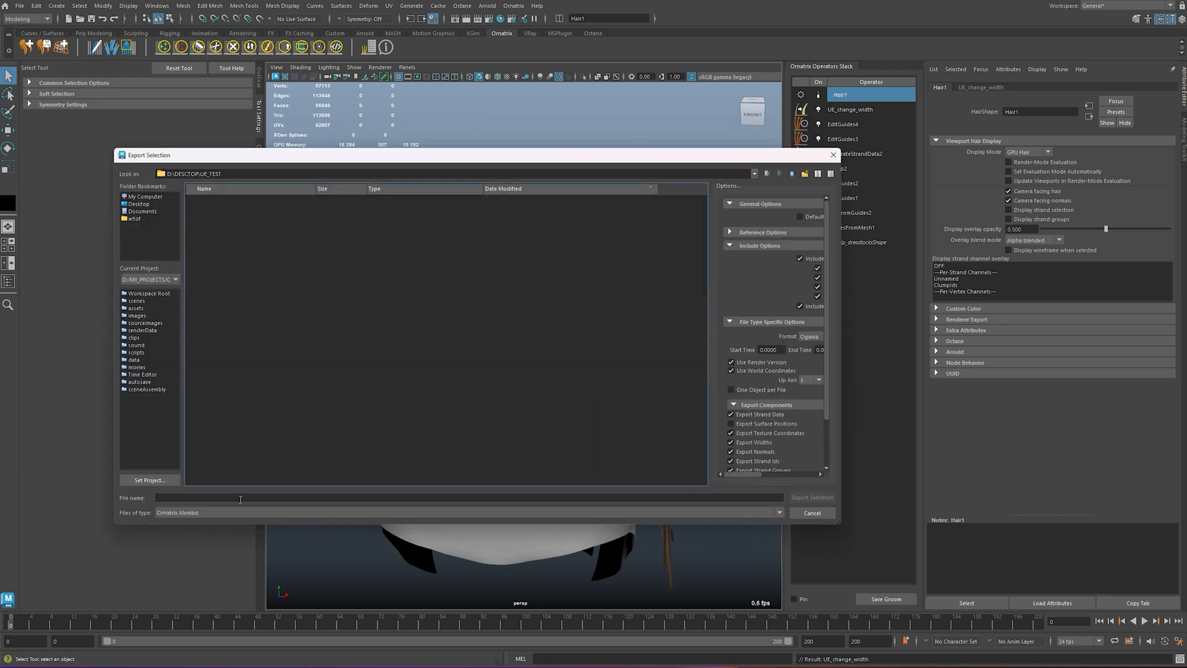
pyautogui.click(232, 496)
pyautogui.write('Kaira_hair')
pyautogui.press('Return')
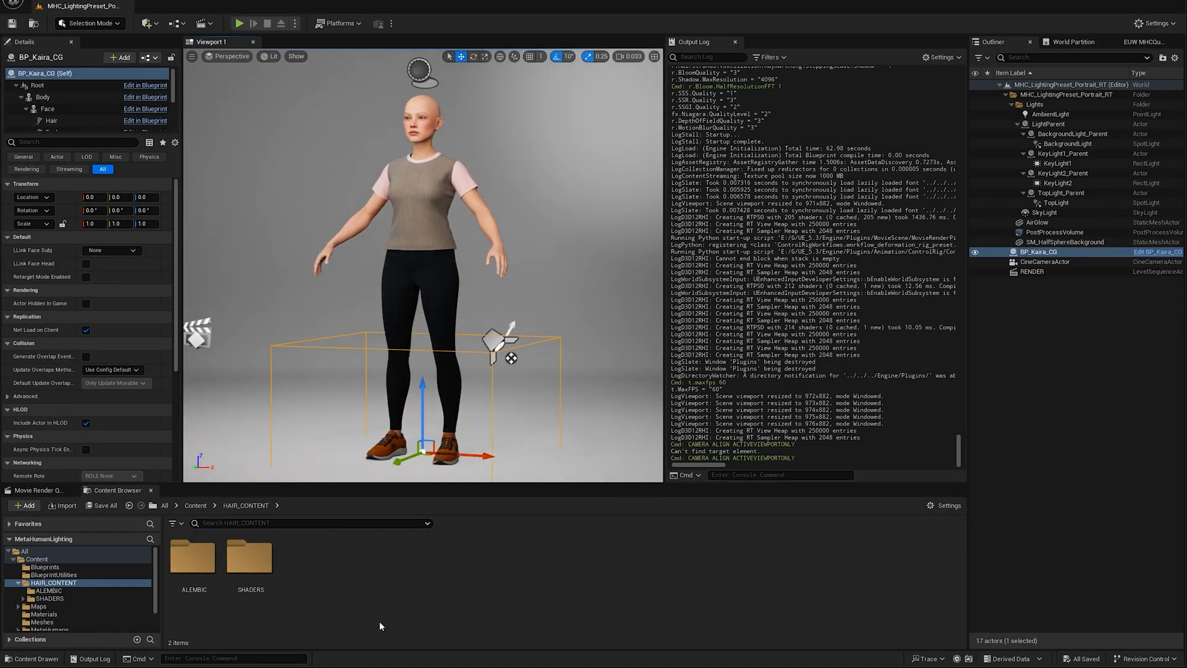
# - In Unreal Editor, import test_hair_with_groups.abc as a groom into HAIR_CONTENT/ALEMBIC with rotation -90, 0, 180 and scale -1, 1, 1
pyautogui.doubleClick(193, 558)
pyautogui.rightClick(308, 591)
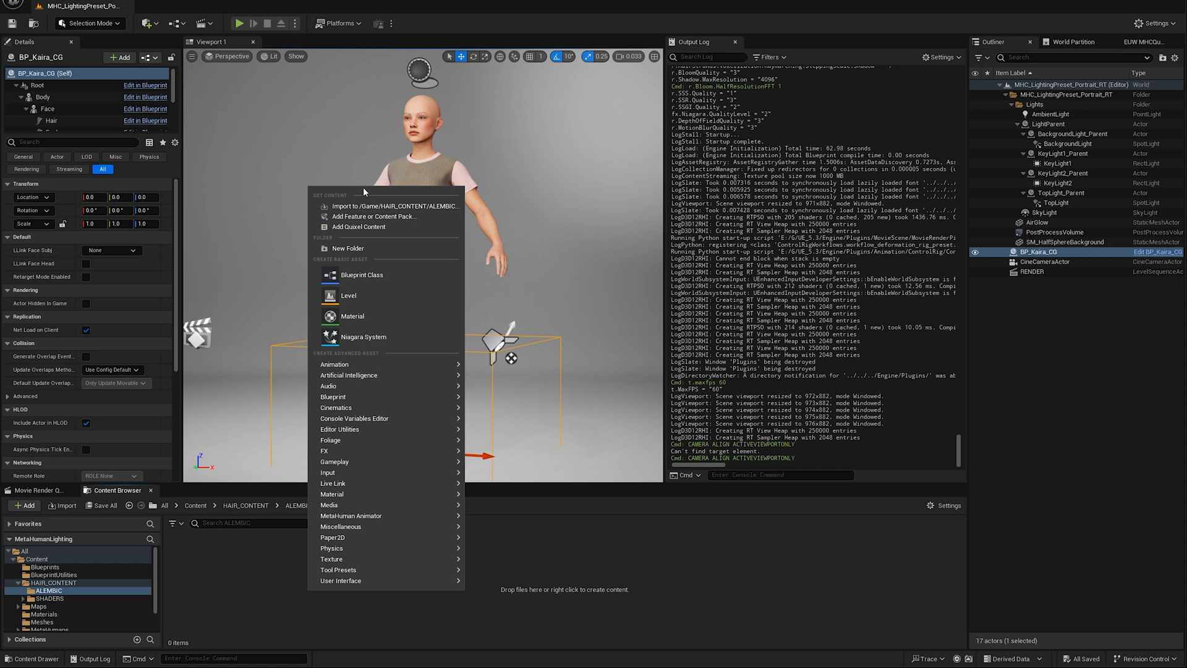
pyautogui.click(364, 206)
pyautogui.doubleClick(163, 66)
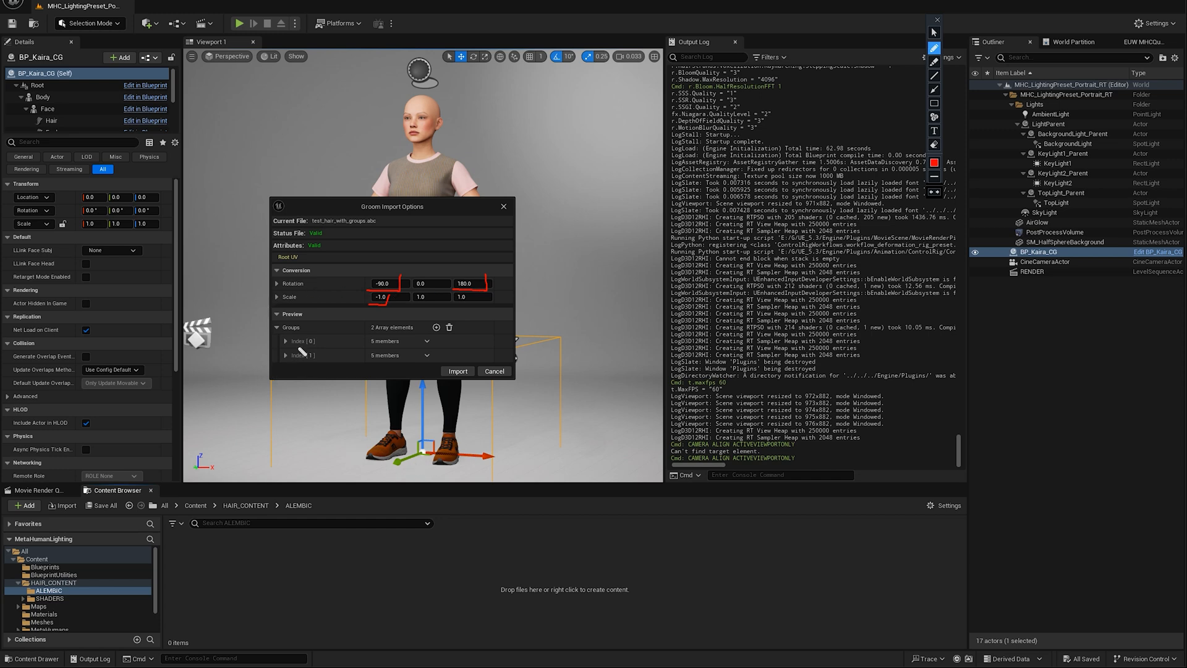
pyautogui.moveTo(284, 347); pyautogui.dragTo(402, 347)
pyautogui.moveTo(286, 364); pyautogui.dragTo(423, 364)
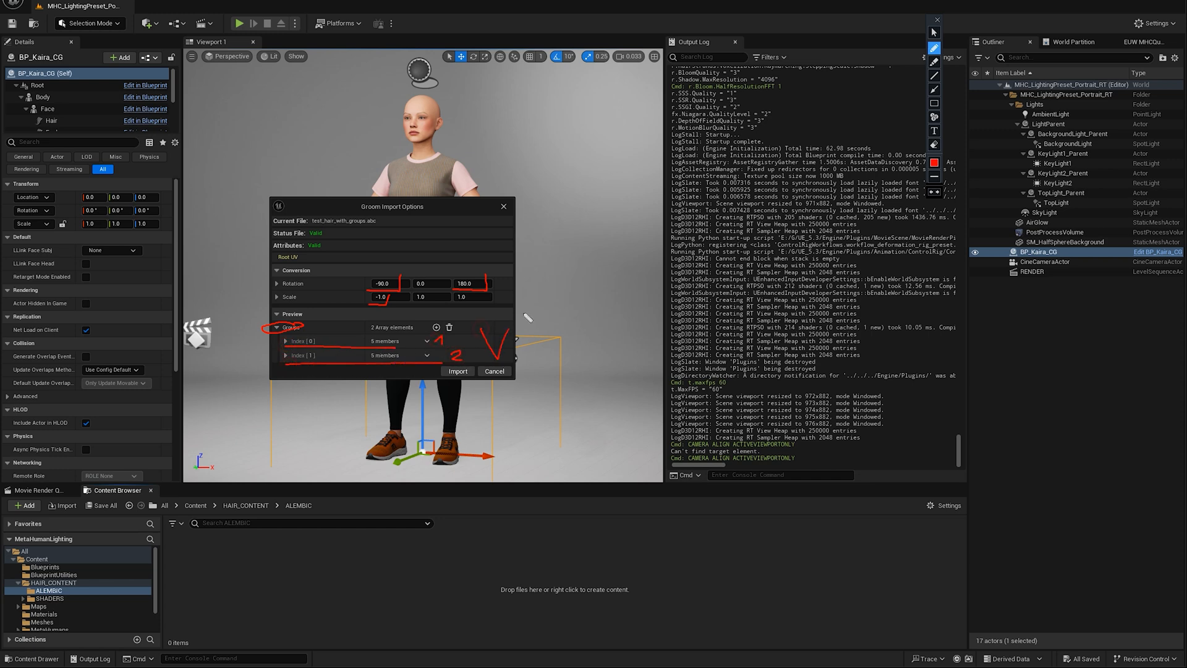
pyautogui.click(458, 371)
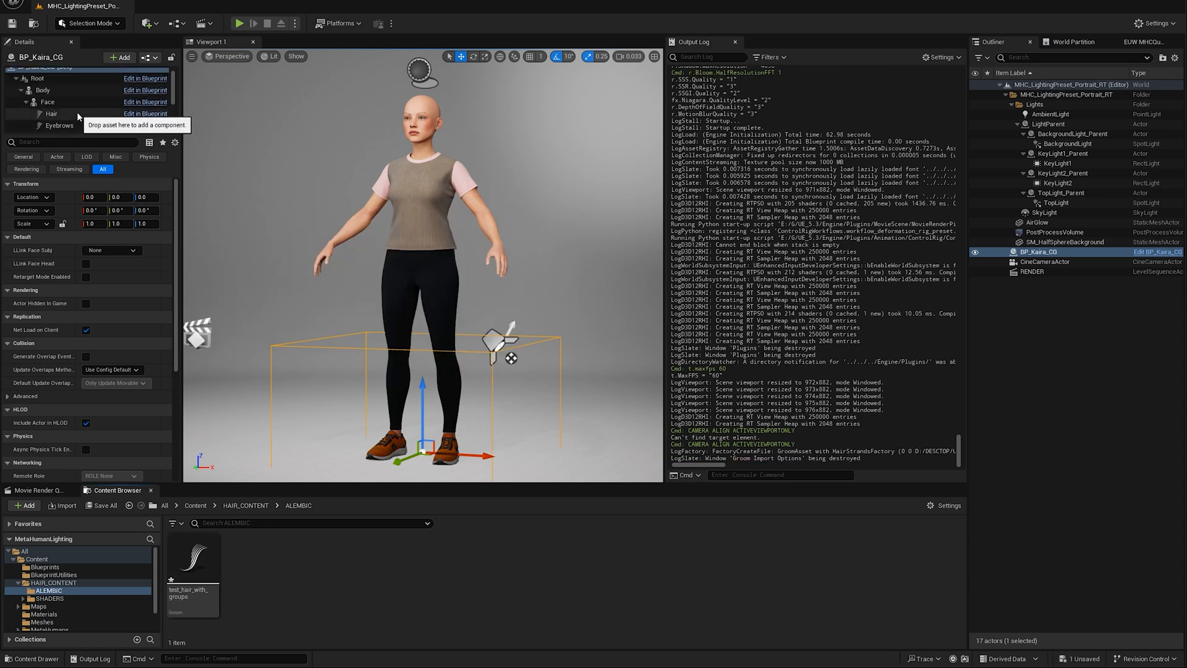
# - Add a Groom component named UE TEST to BP_Kaira_CG and assign test_hair_with_groups as its groom asset
pyautogui.click(120, 57)
pyautogui.write('groom')
pyautogui.click(149, 92)
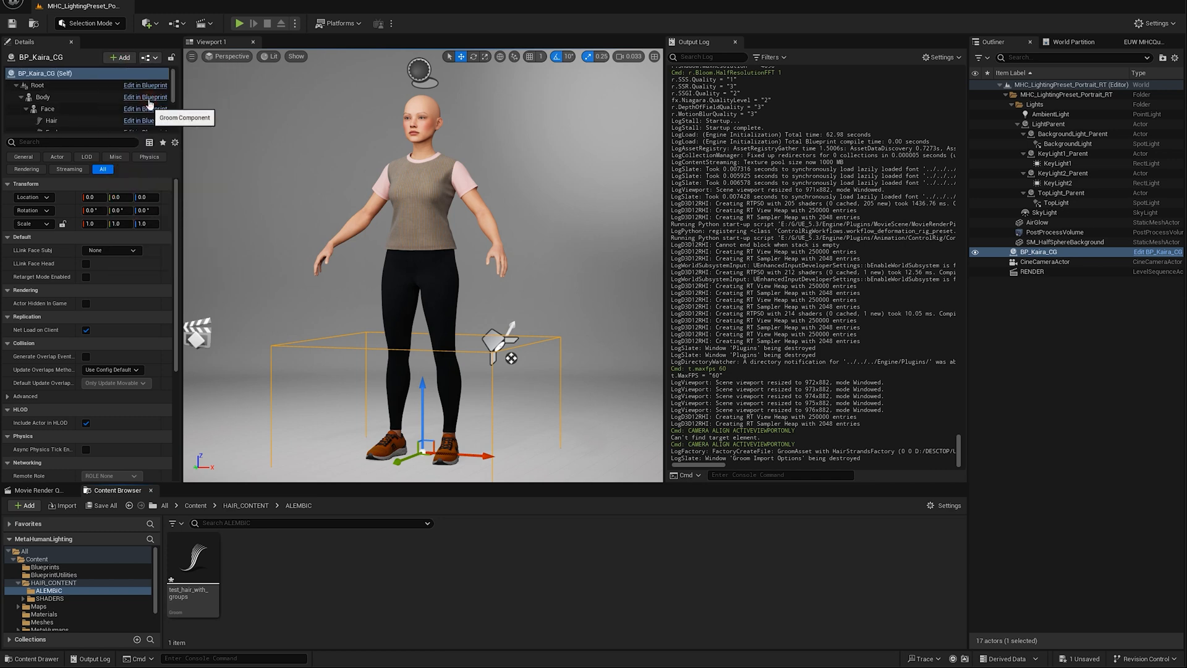
pyautogui.write('UE TEST')
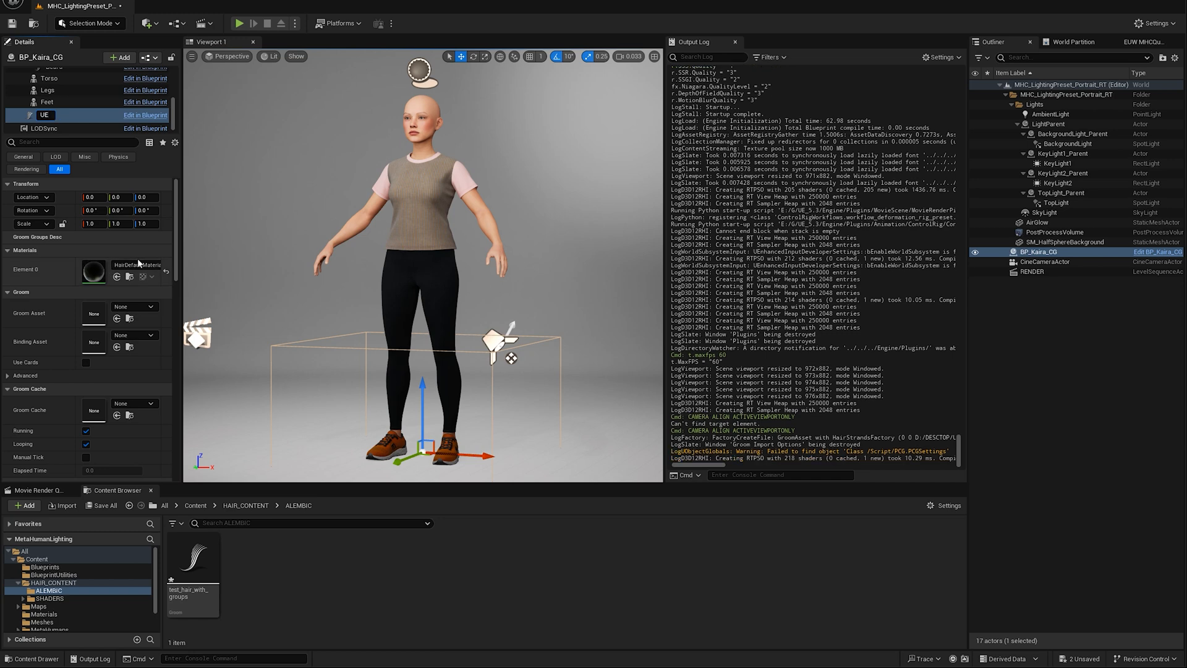
pyautogui.press('Return')
pyautogui.moveTo(193, 559); pyautogui.dragTo(93, 319)
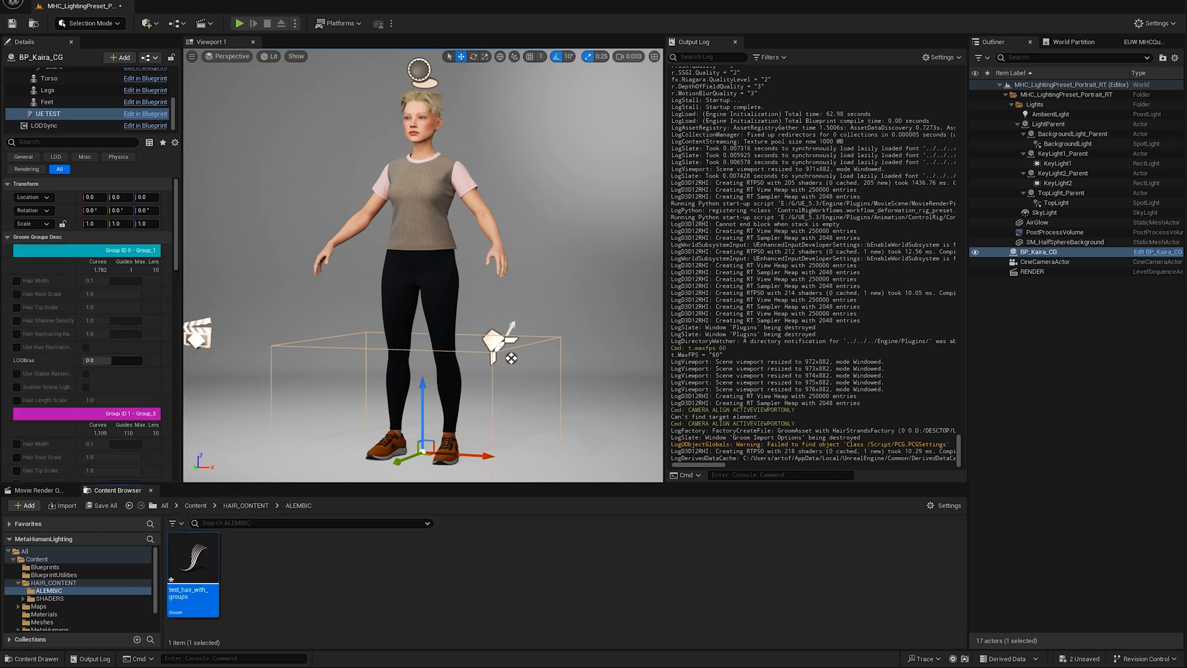
# - Examine the strand group entries in the UE TEST component's groom group descriptions
pyautogui.scroll(-3, 87, 327)
pyautogui.hotkey('ctrl', 'alt', 'd')
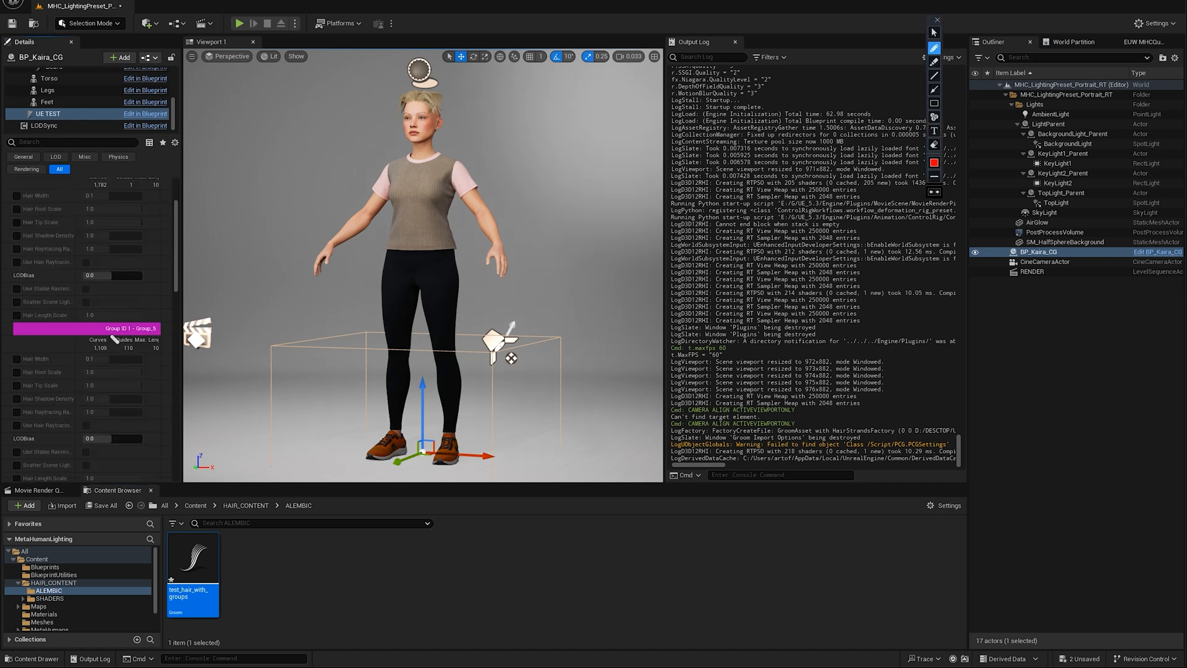
pyautogui.moveTo(151, 345)
pyautogui.mouseDown()
pyautogui.moveTo(162, 315)
pyautogui.moveTo(155, 347)
pyautogui.mouseUp()
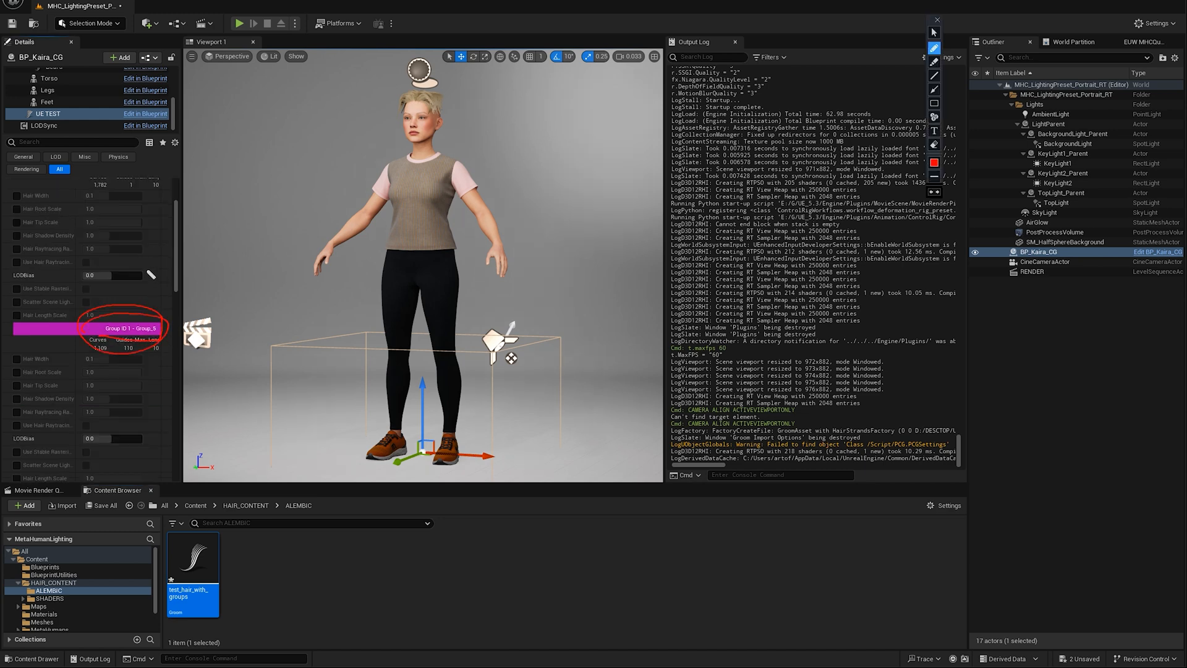
pyautogui.hotkey('ctrl', 'alt', 'd')
pyautogui.scroll(2, 144, 281)
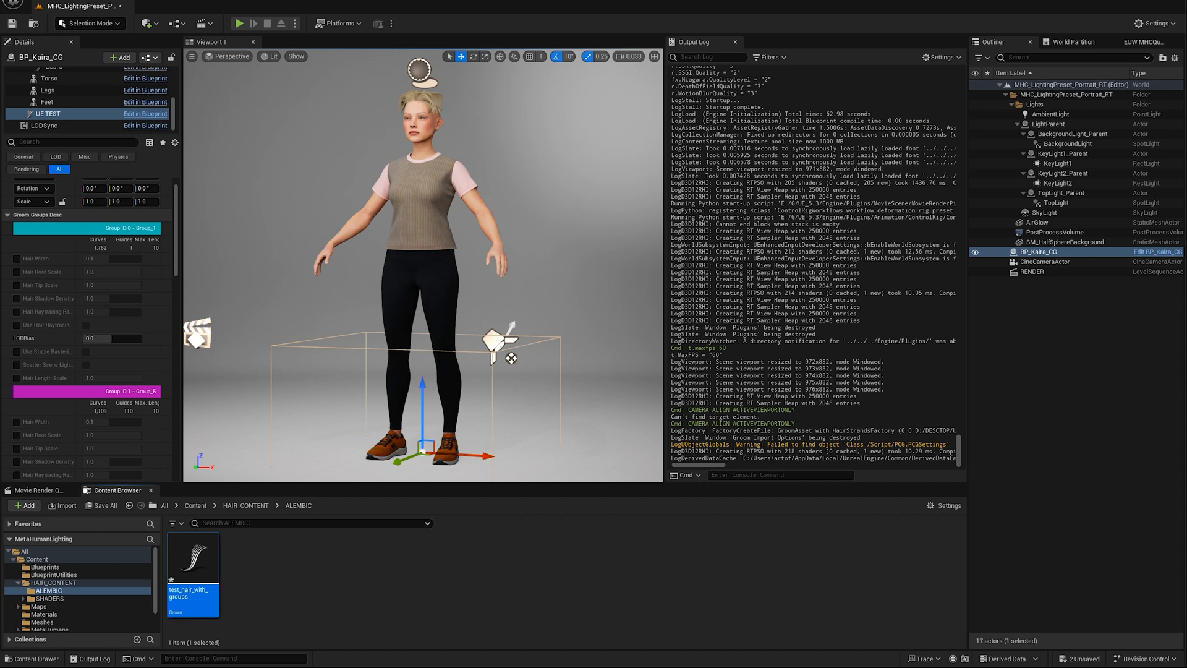
pyautogui.hotkey('ctrl', 'alt', 'd')
pyautogui.moveTo(175, 243); pyautogui.dragTo(127, 216)
pyautogui.hotkey('ctrl', 'alt', 'd')
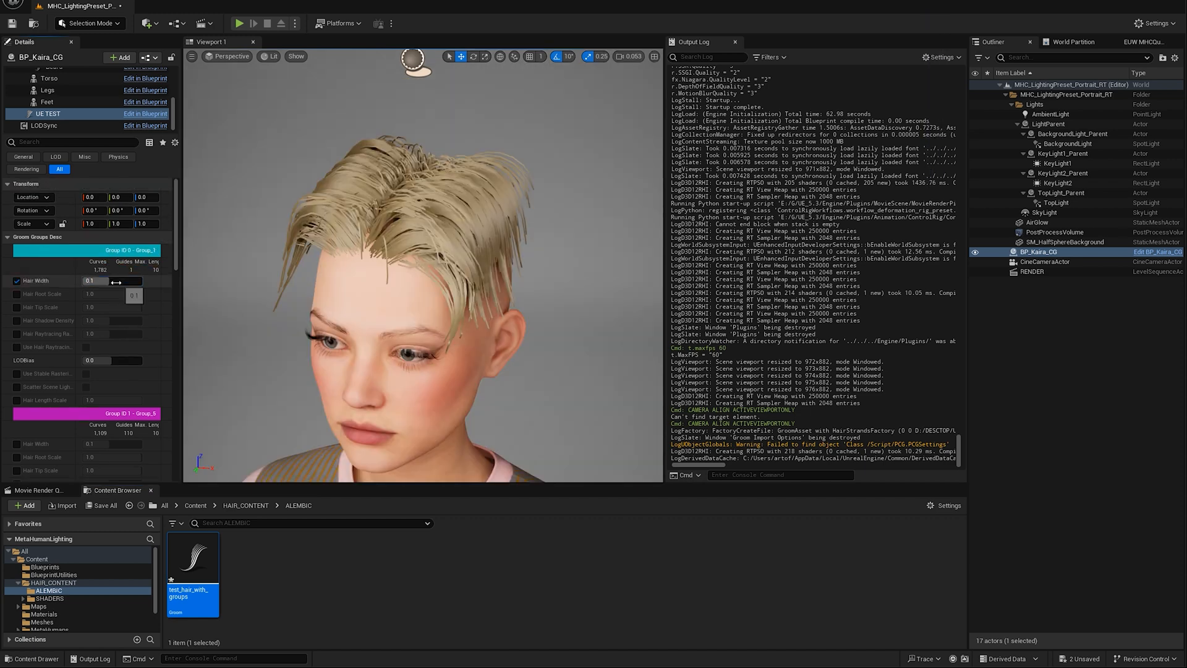
# - Override the component's hair width with 0.057762 for Group_1 and 0.029612 for Group_5
pyautogui.moveTo(98, 281); pyautogui.dragTo(98, 281)
pyautogui.hotkey('ctrl', 'alt', 'd')
pyautogui.moveTo(101, 427); pyautogui.dragTo(99, 401)
pyautogui.hotkey('ctrl', 'alt', 'd')
pyautogui.click(16, 443)
pyautogui.moveTo(110, 444)
pyautogui.mouseDown()
pyautogui.moveTo(138, 445)
pyautogui.moveTo(91, 444)
pyautogui.mouseUp()
pyautogui.hotkey('ctrl', 'alt', 'd')
pyautogui.moveTo(329, 179); pyautogui.dragTo(342, 195)
pyautogui.moveTo(431, 187); pyautogui.dragTo(457, 207)
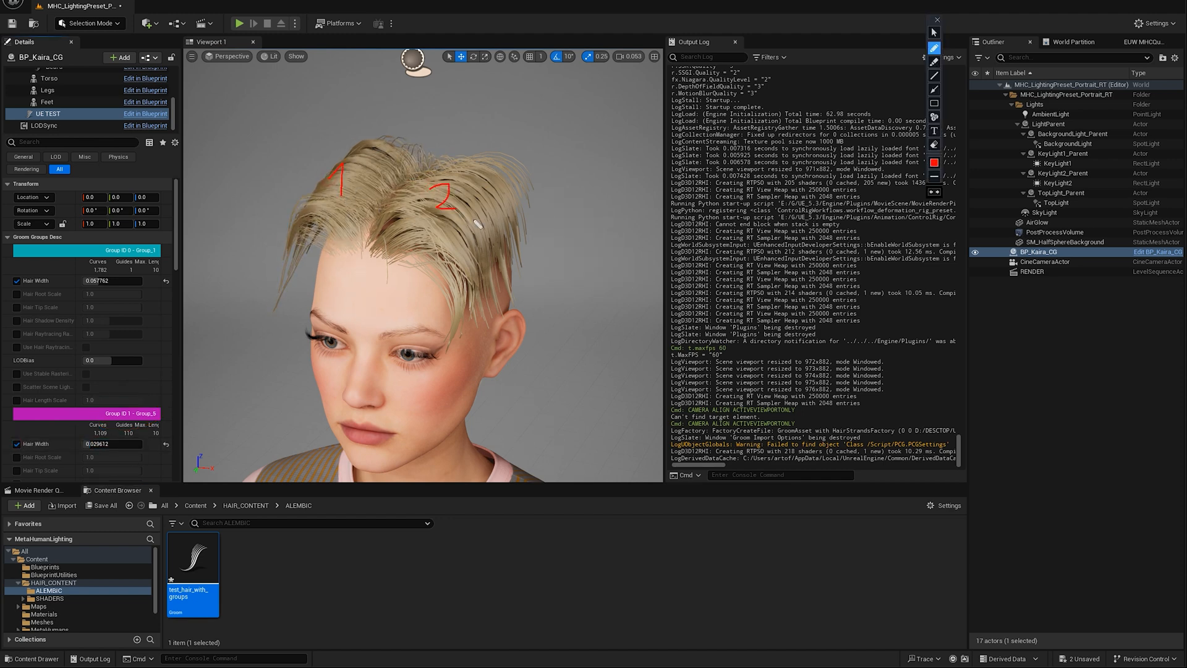
pyautogui.moveTo(555, 142); pyautogui.dragTo(625, 123)
pyautogui.press('Escape')
# - Open the test_hair_with_groups asset and assign material slot 0 - Material to Group_1's strands and 1 - Material1 to Group_5's strands
pyautogui.doubleClick(193, 559)
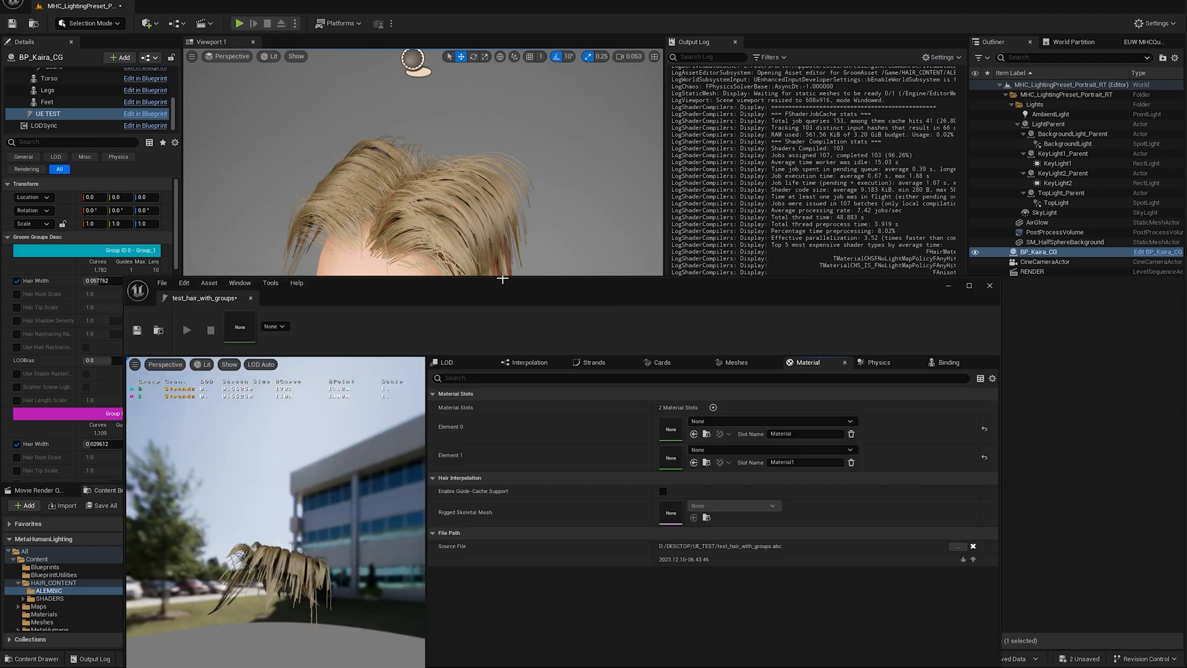
pyautogui.moveTo(496, 283); pyautogui.dragTo(659, 94)
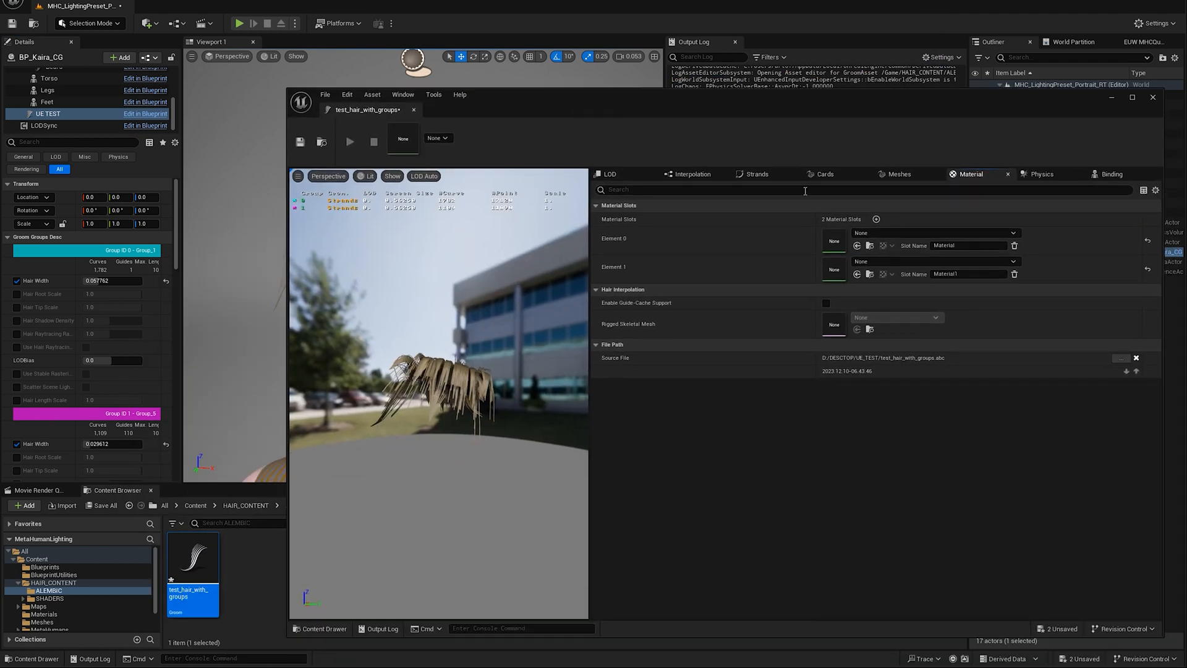
pyautogui.click(764, 178)
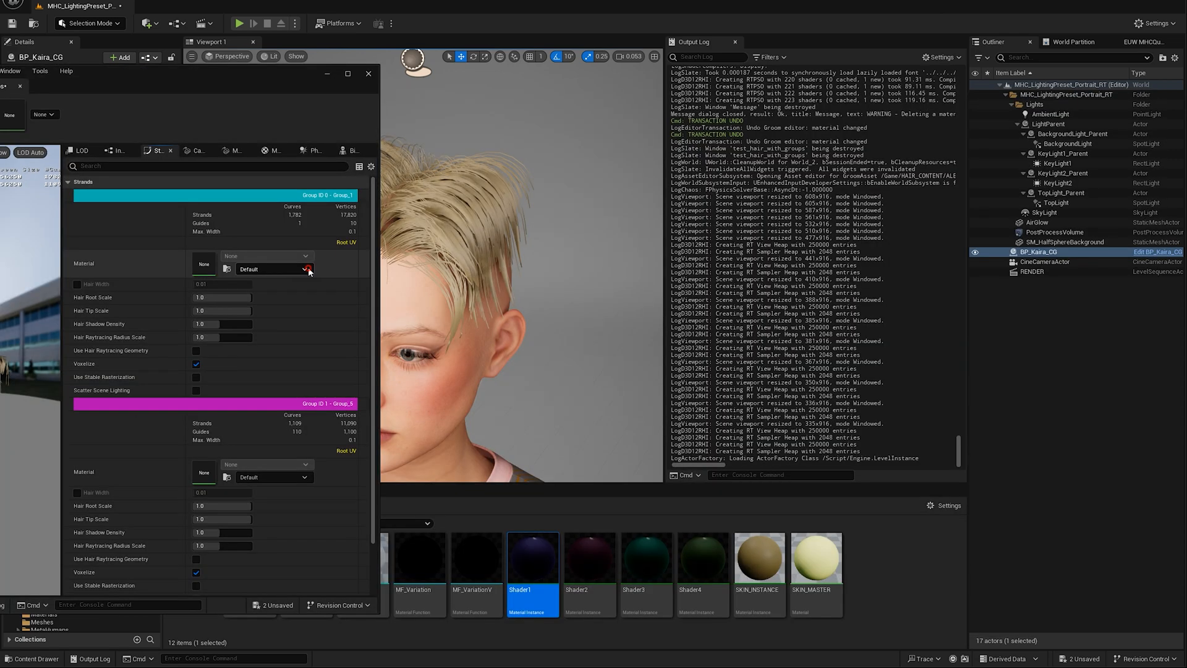
pyautogui.click(309, 270)
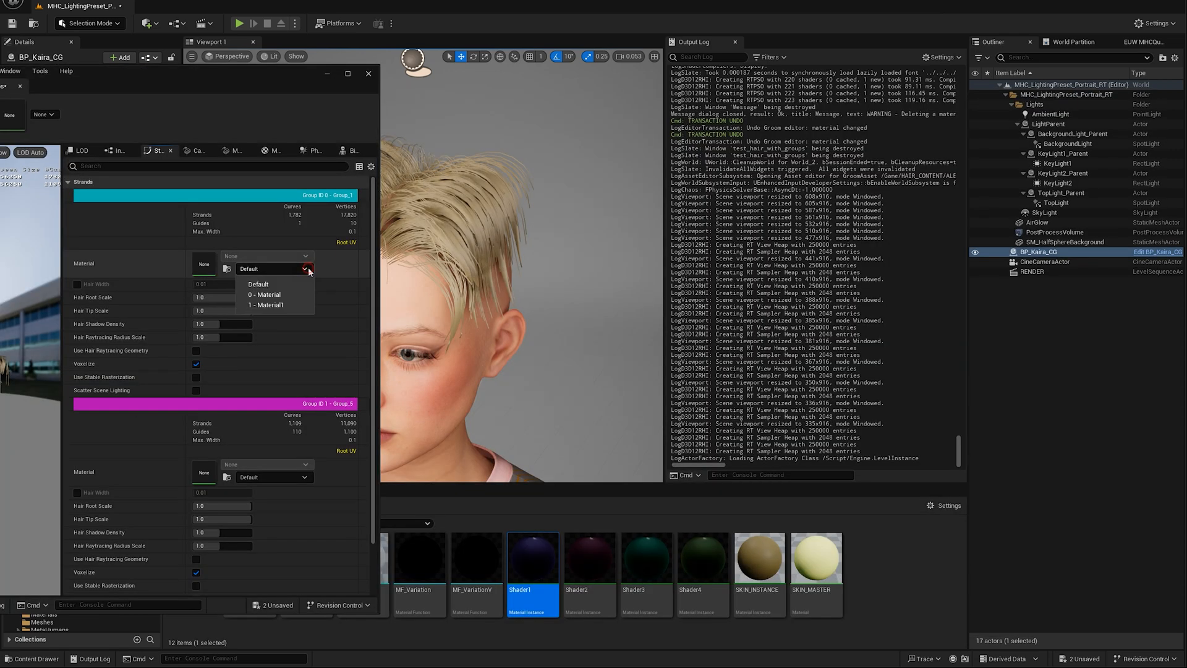
pyautogui.click(278, 296)
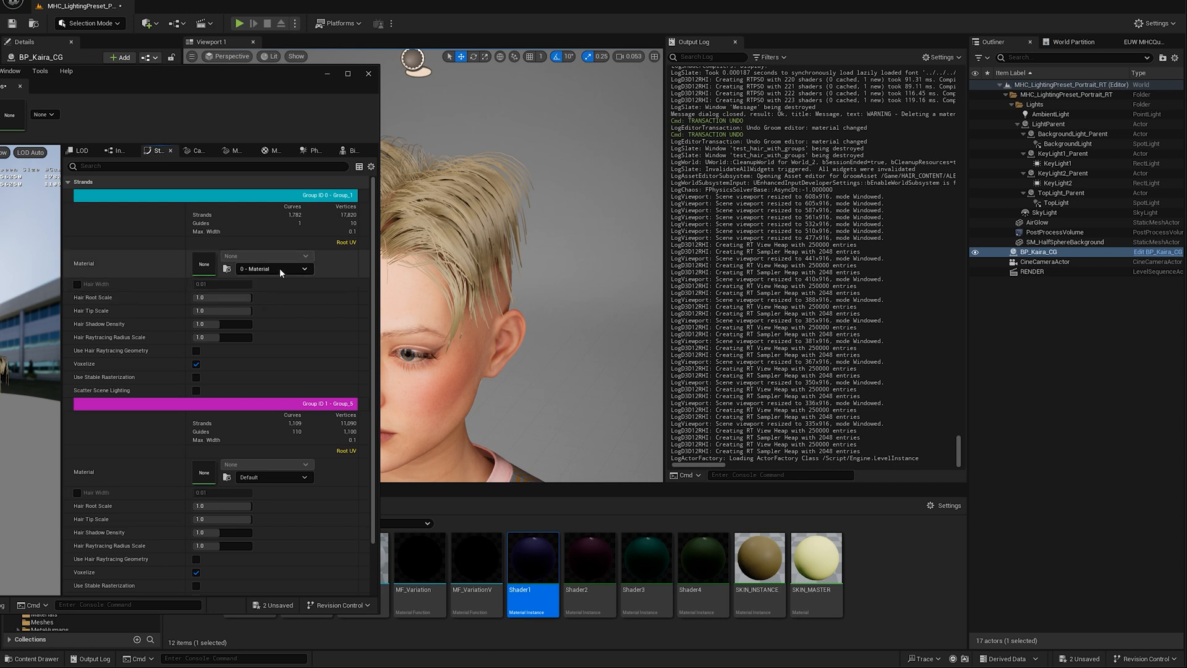
pyautogui.click(294, 477)
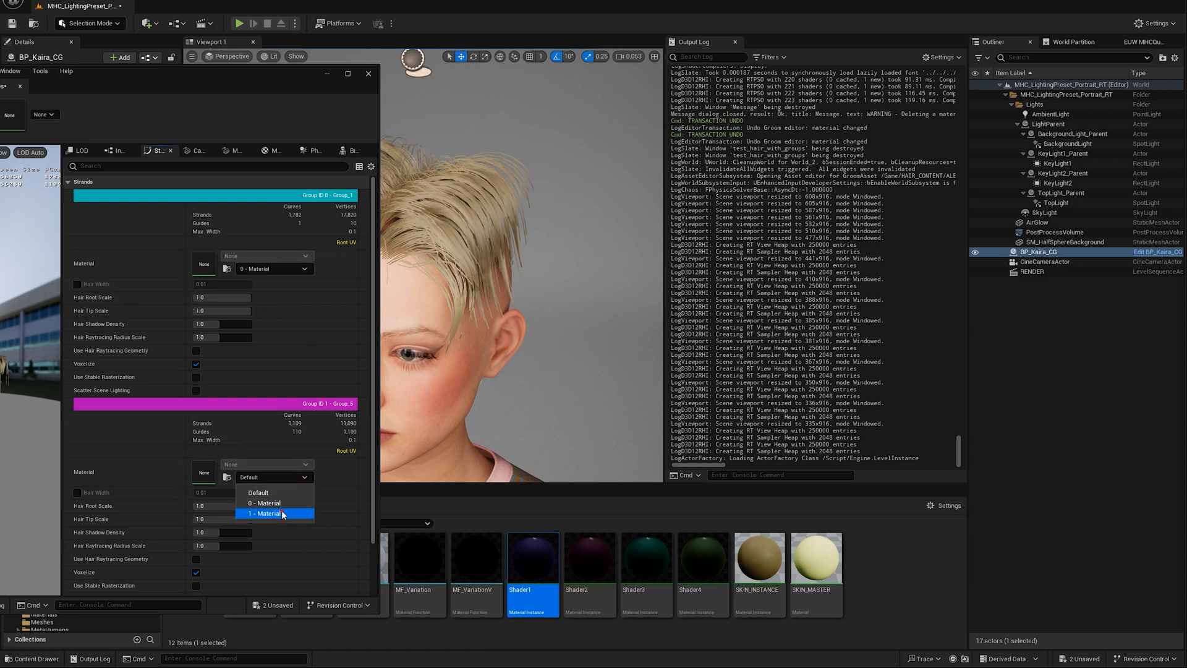
pyautogui.click(275, 514)
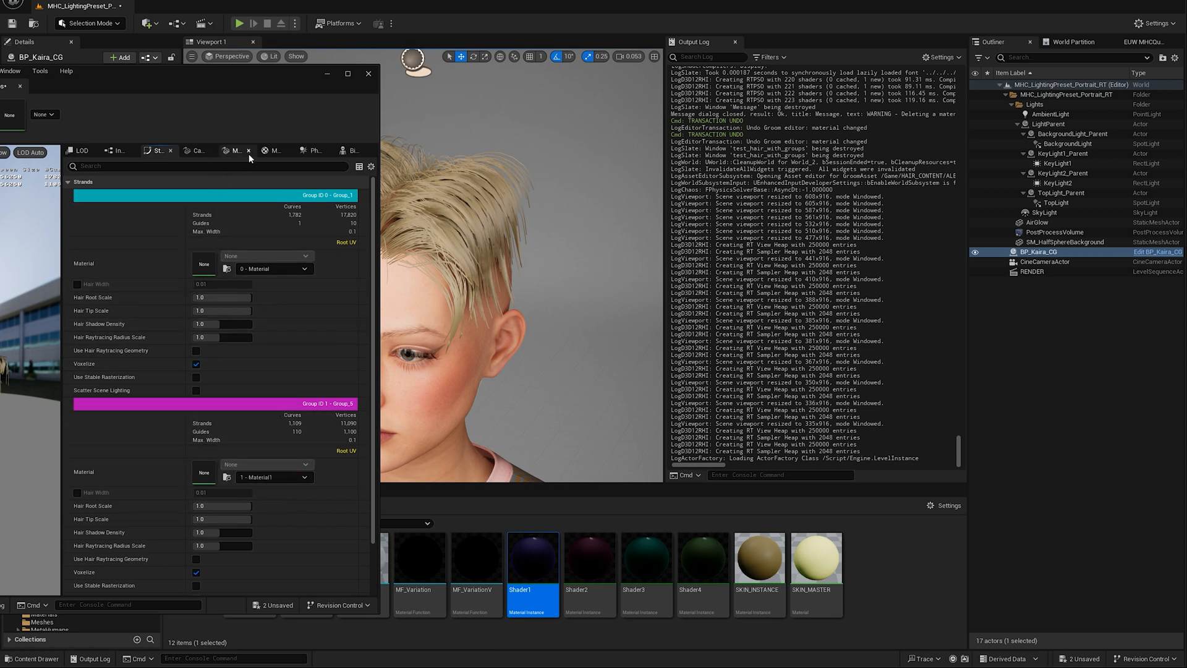
# - Assign Shader1 to the groom asset's Material slot and Shader2 to its Material1 slot, then close the asset's editor
pyautogui.click(273, 151)
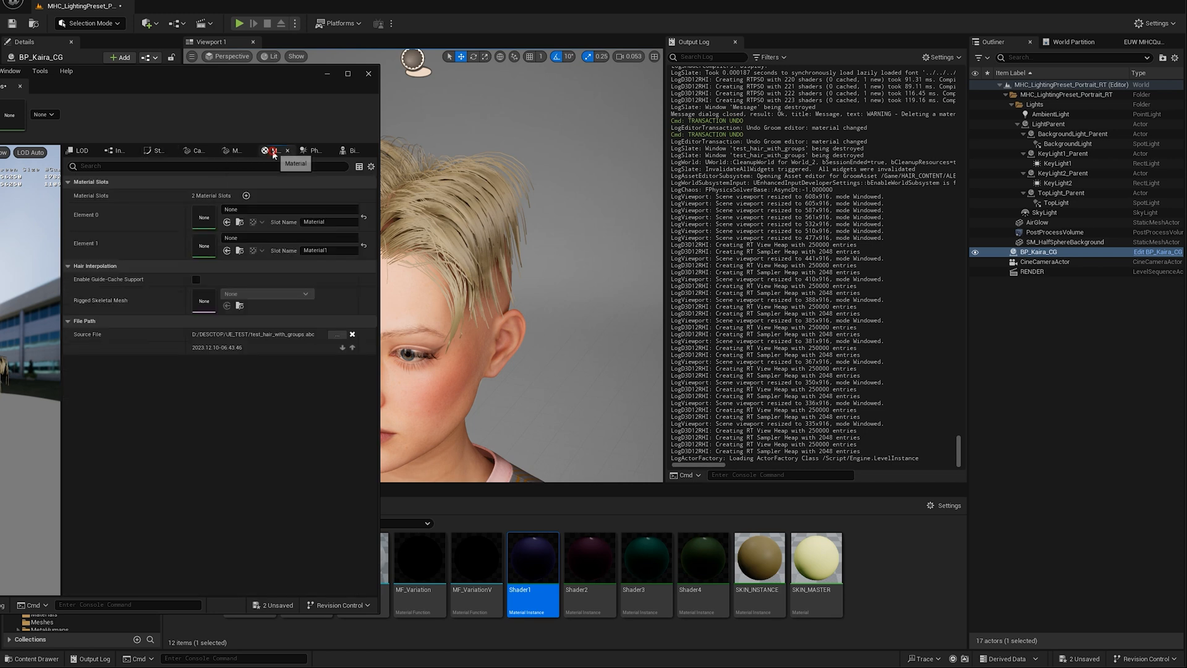
pyautogui.click(257, 211)
pyautogui.click(310, 312)
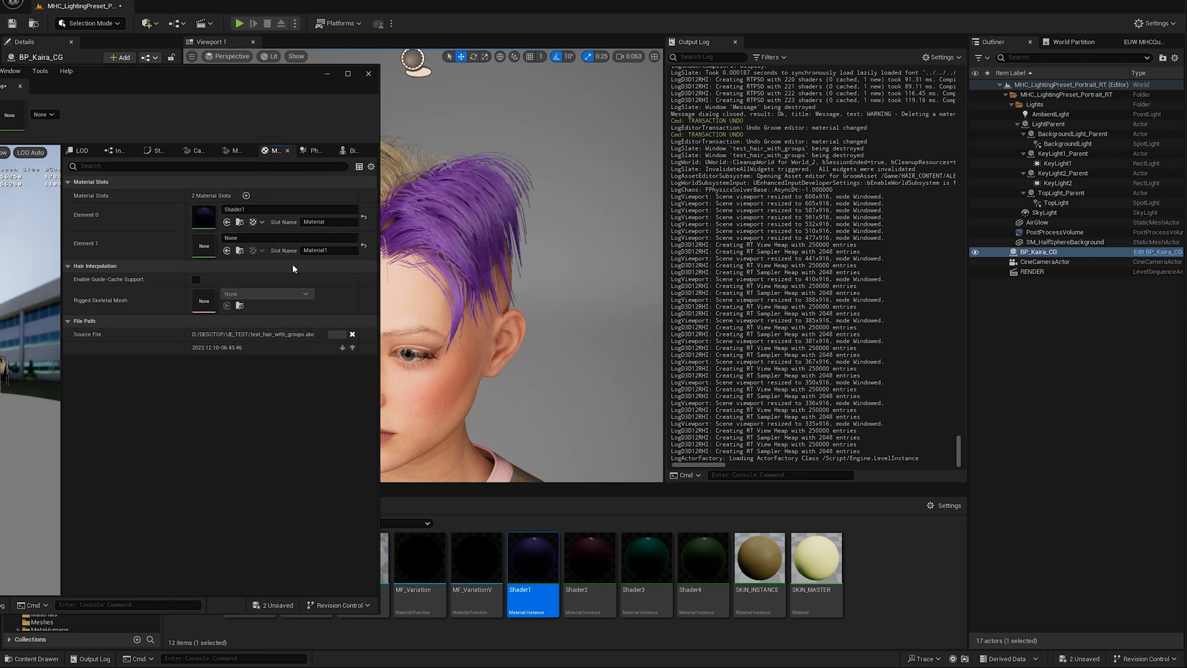
pyautogui.click(261, 238)
pyautogui.write('sha')
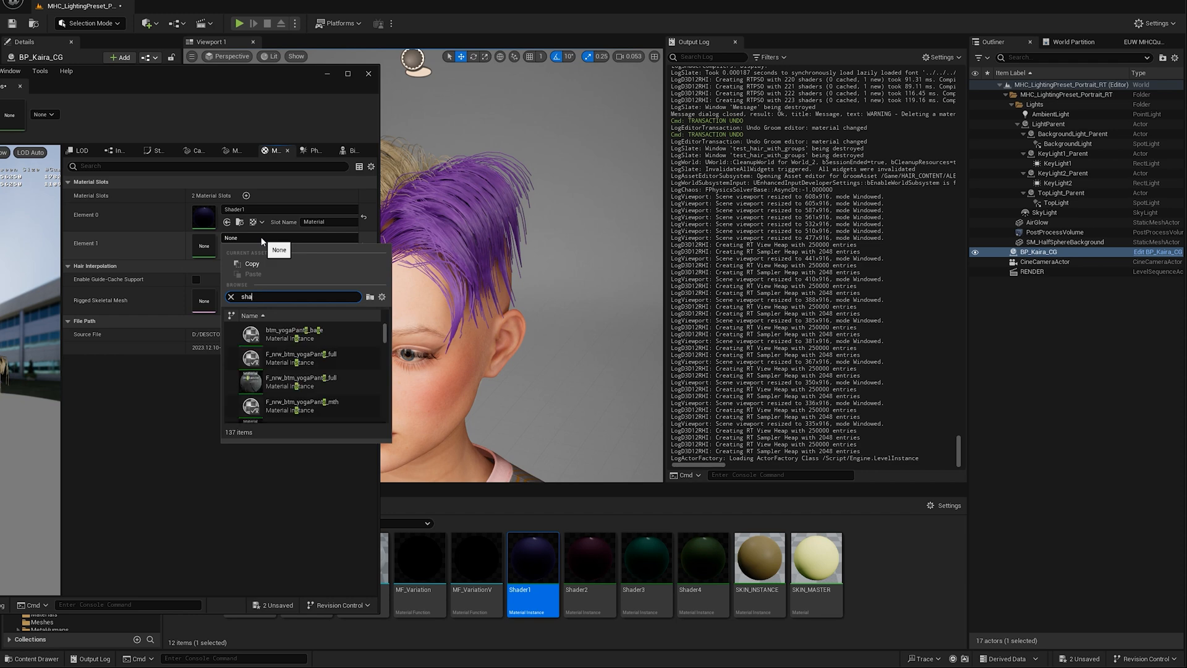
pyautogui.write('der')
pyautogui.click(294, 381)
pyautogui.moveTo(197, 76); pyautogui.dragTo(934, 109)
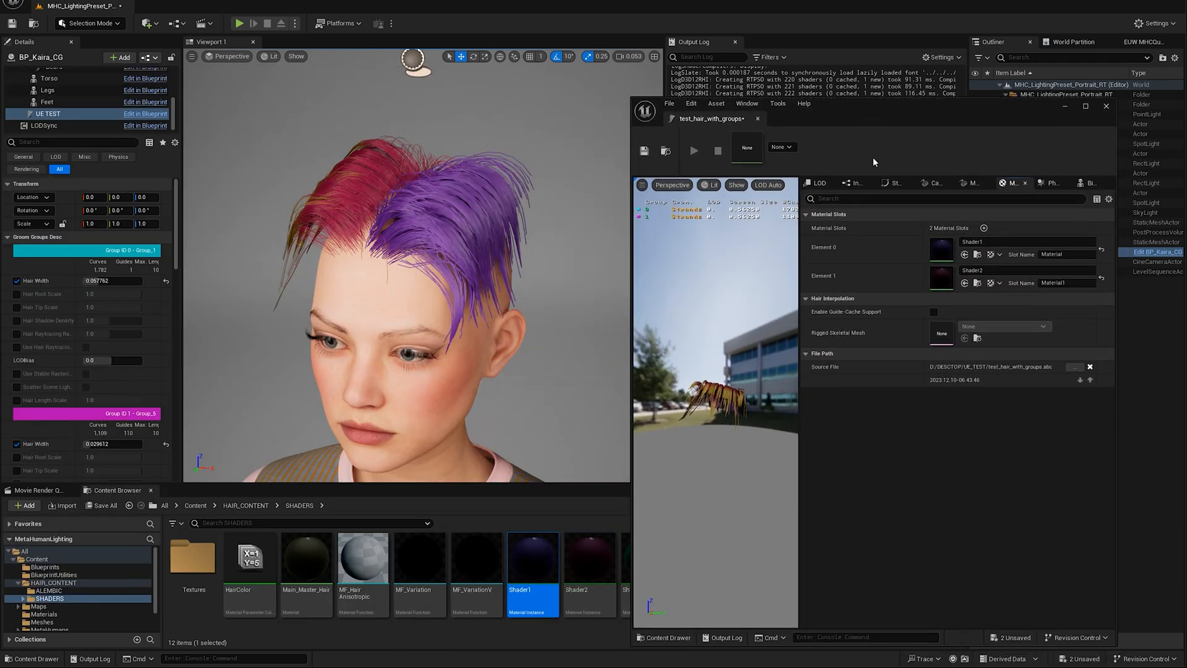
pyautogui.click(1106, 108)
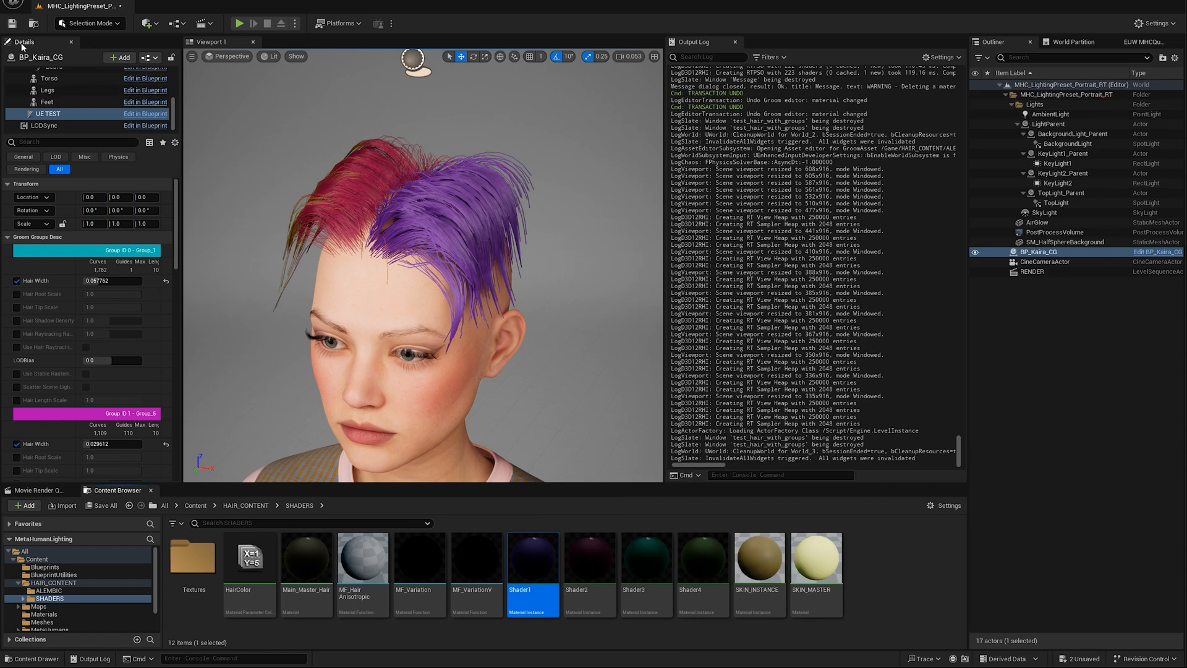
pyautogui.hotkey('ctrl', 'alt', 'd')
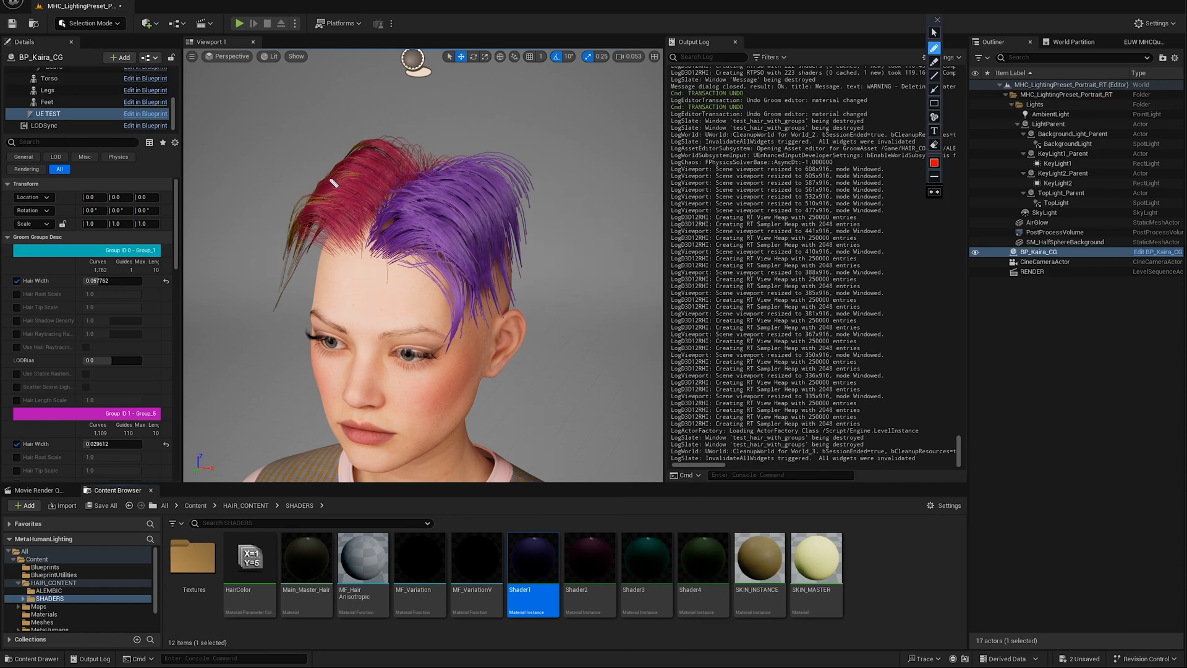
pyautogui.moveTo(458, 202); pyautogui.dragTo(471, 202)
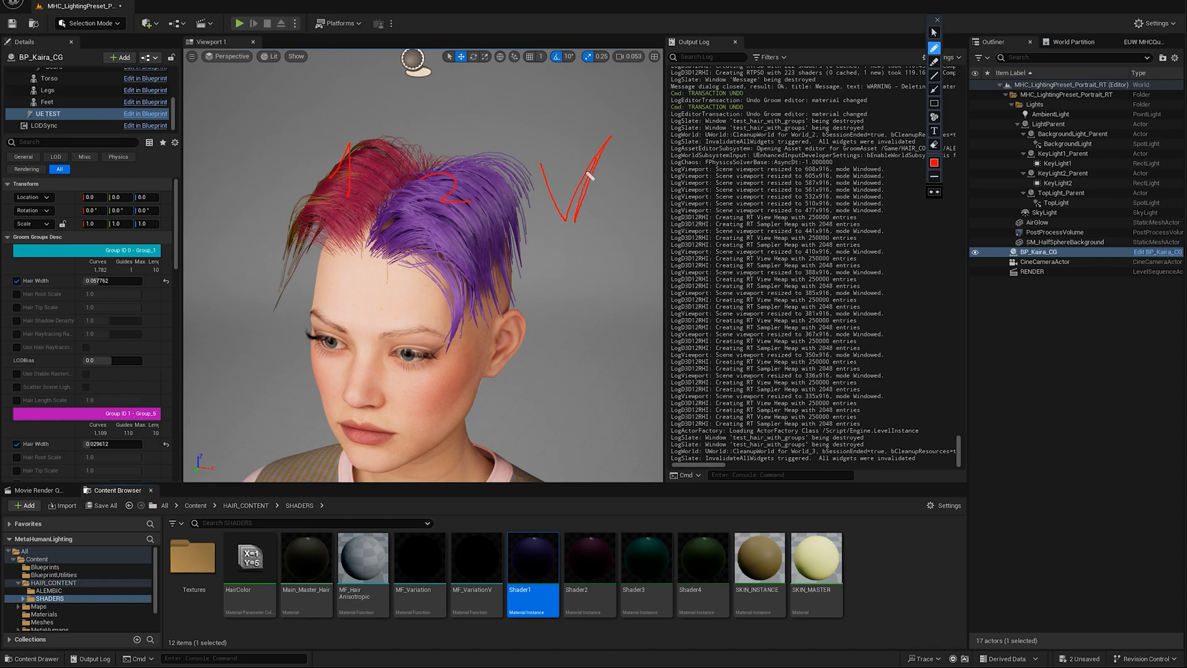